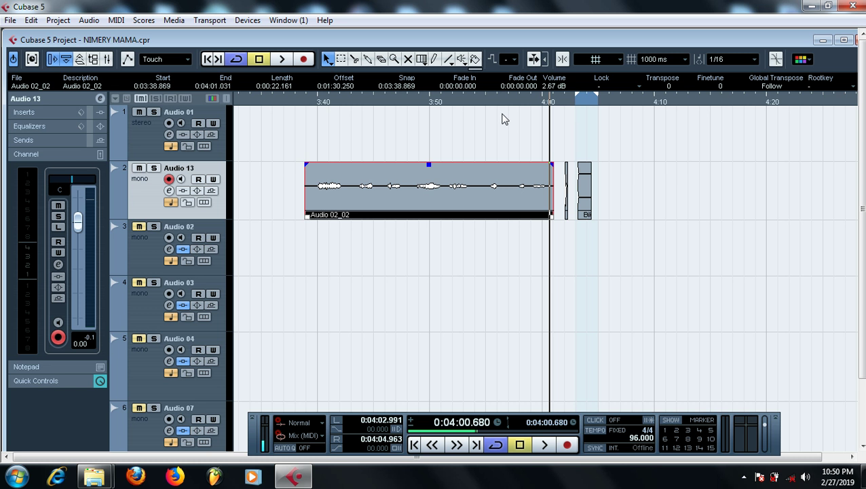
Play the opening seconds of the Audio 02_02 clip on track Audio 13, starting at about 3:39.4
{"action": "left_click", "coordinate": [421, 102]}
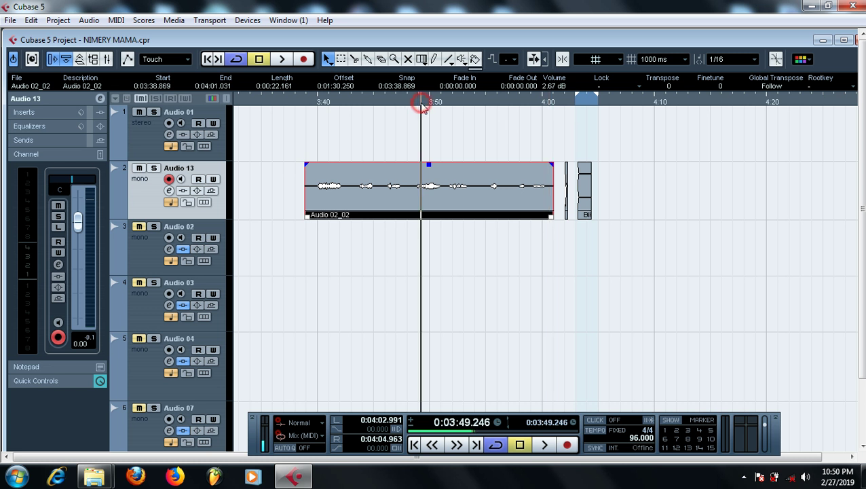
{"action": "left_click", "coordinate": [311, 99]}
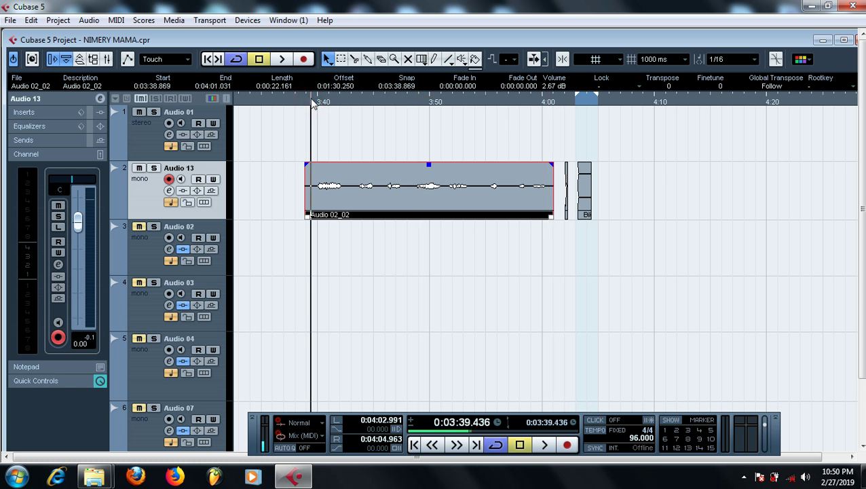
{"action": "key", "text": "space"}
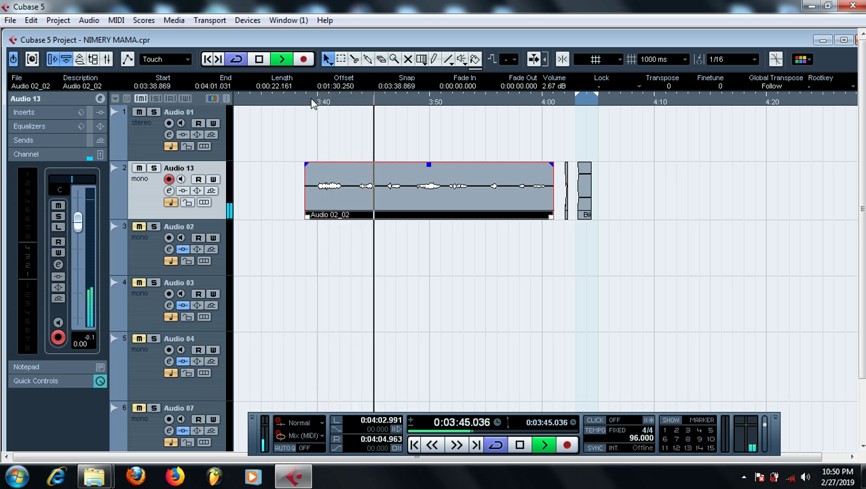
{"action": "key", "text": "space"}
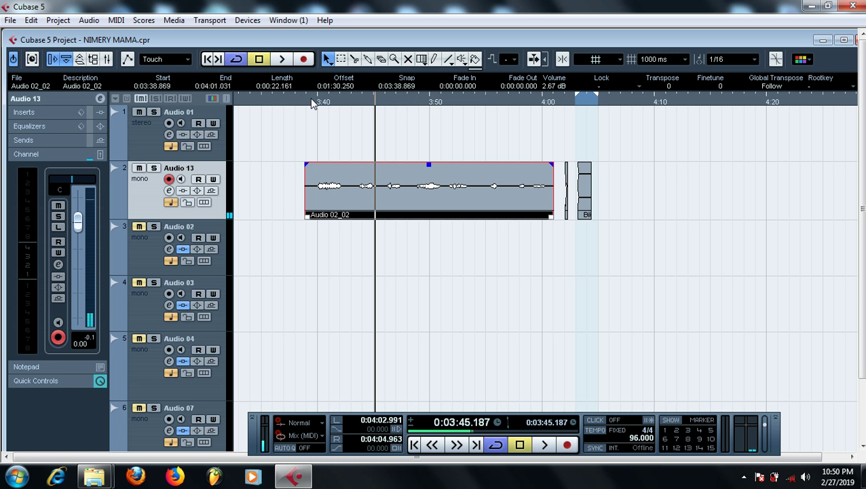
Play the short Bl_K clip on track Audio 13, starting just before it at about 4:01.9
{"action": "left_click", "coordinate": [566, 101]}
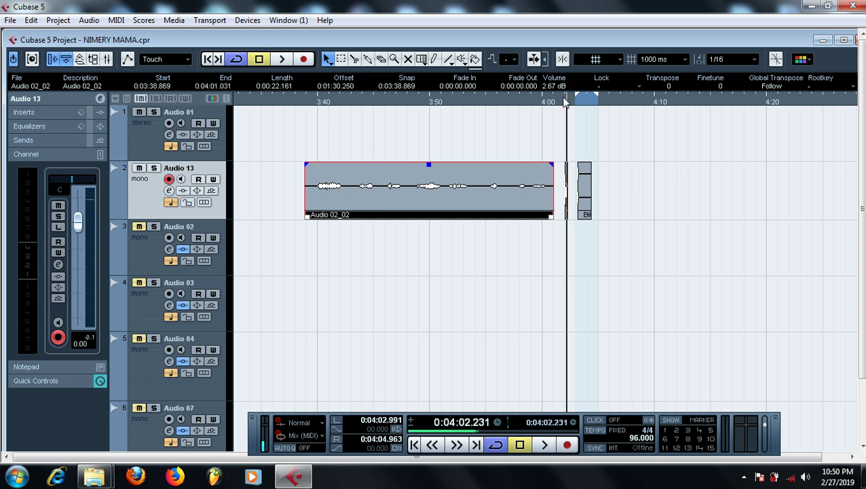
{"action": "key", "text": "h"}
{"action": "key", "text": "h"}
{"action": "key", "text": "h"}
{"action": "key", "text": "h"}
{"action": "key", "text": "h"}
{"action": "key", "text": "h"}
{"action": "key", "text": "h"}
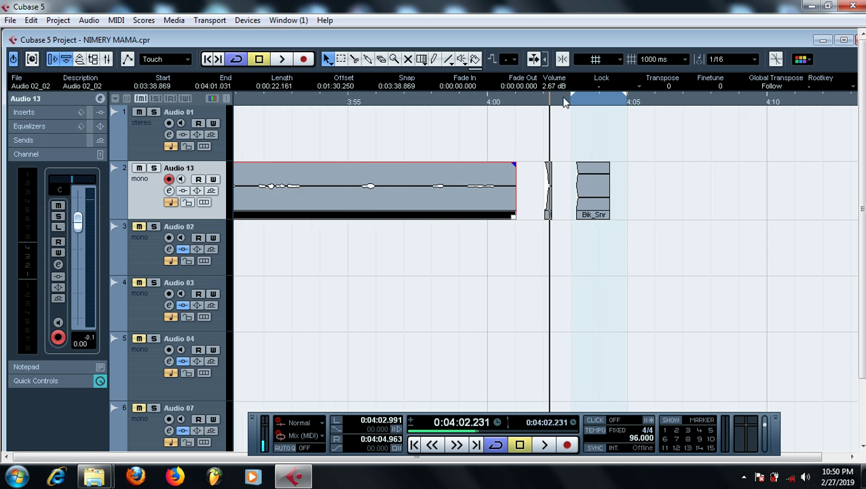
{"action": "left_click", "coordinate": [538, 101]}
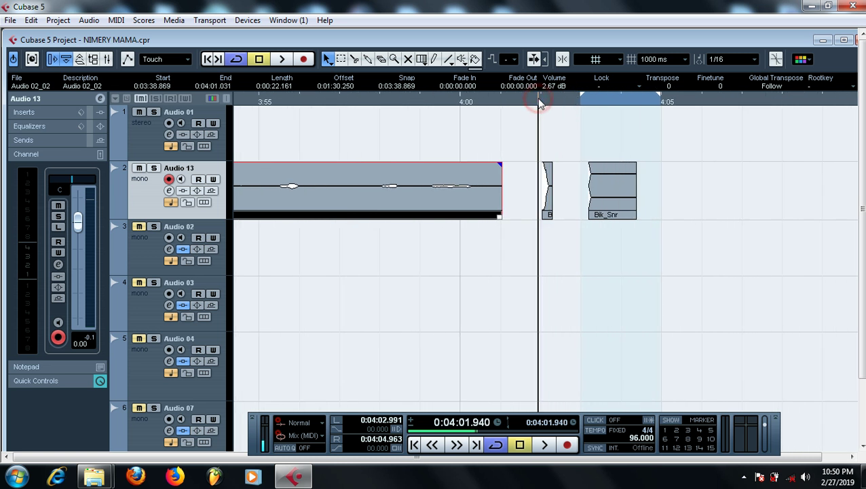
{"action": "key", "text": "space"}
{"action": "key", "text": "space"}
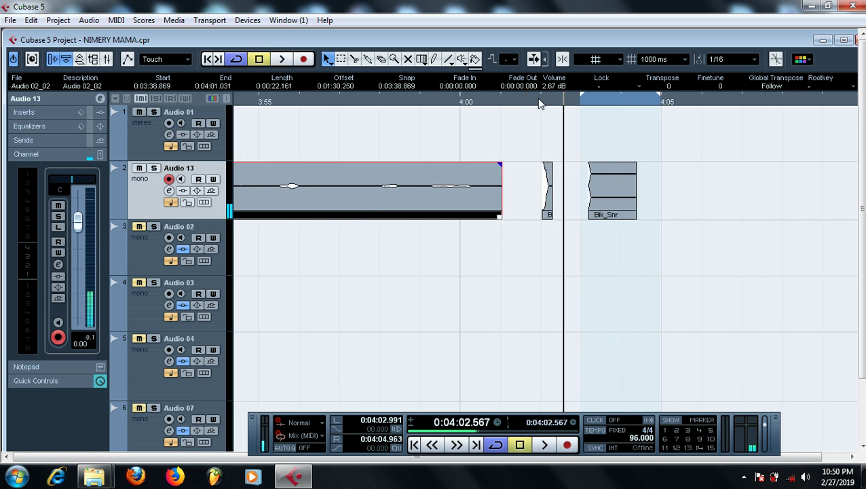
Play the Bik_Snr clip on track Audio 13 and examine its waveform beside the Bl_K clip up close
{"action": "left_click", "coordinate": [587, 107]}
{"action": "key", "text": "space"}
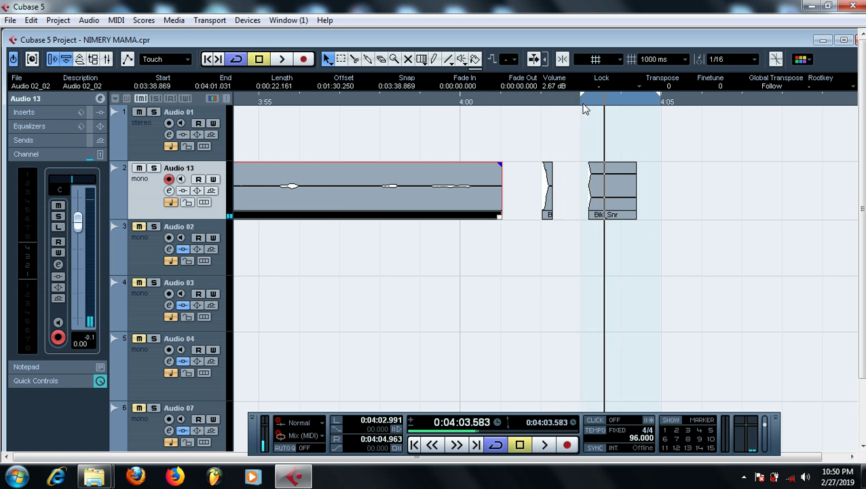
{"action": "key", "text": "h"}
{"action": "key", "text": "h"}
{"action": "key", "text": "h"}
{"action": "key", "text": "h"}
{"action": "key", "text": "h"}
{"action": "key", "text": "g"}
{"action": "key", "text": "g"}
{"action": "key", "text": "g"}
{"action": "key", "text": "g"}
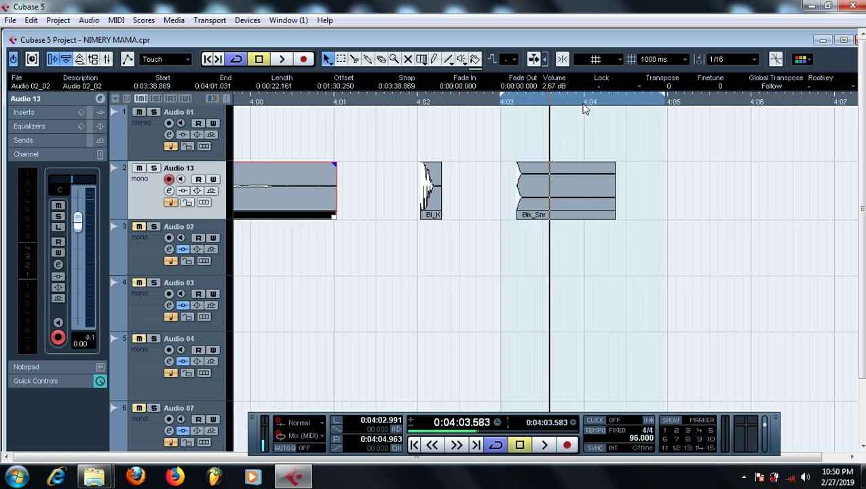
Replay the start of the Audio 02_02 clip from about 3:39.6, then place the playback cursor at about 3:43.5
{"action": "key", "text": "g"}
{"action": "key", "text": "g"}
{"action": "key", "text": "g"}
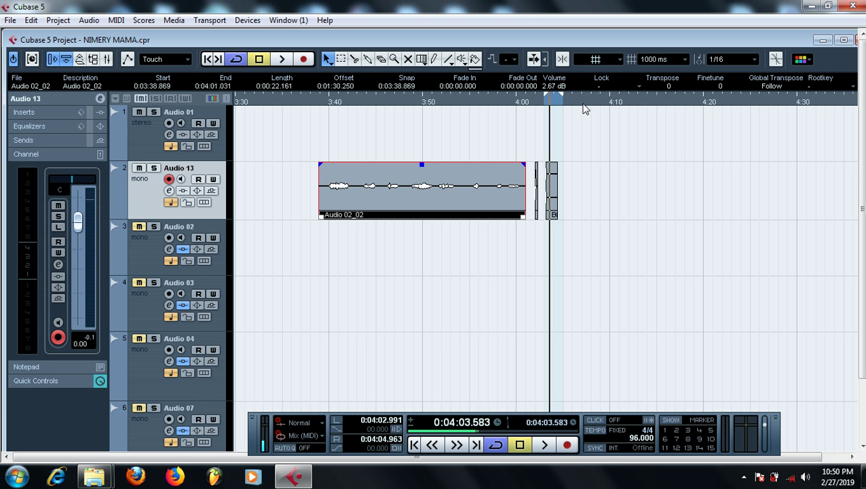
{"action": "left_click", "coordinate": [327, 101]}
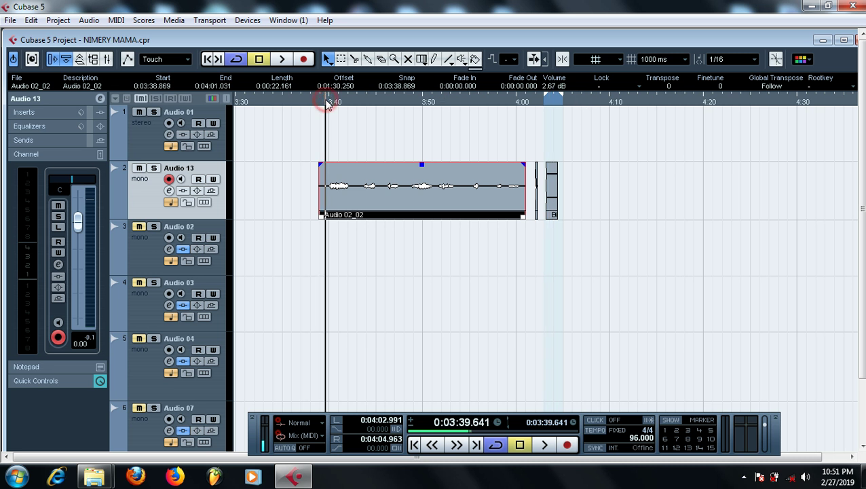
{"action": "key", "text": "space"}
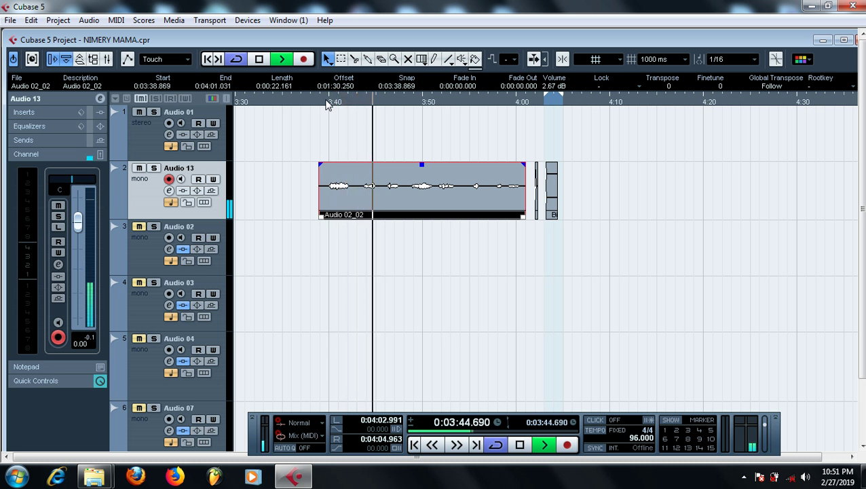
{"action": "key", "text": "space"}
{"action": "left_click", "coordinate": [326, 101]}
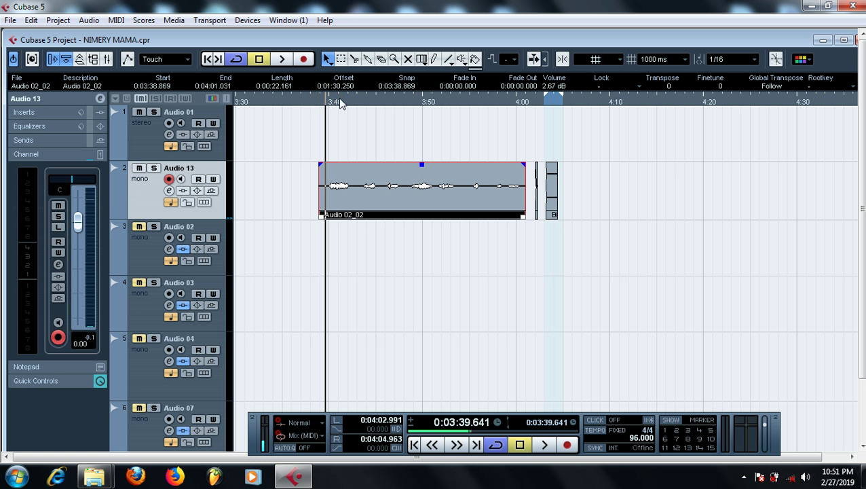
{"action": "left_click", "coordinate": [337, 102]}
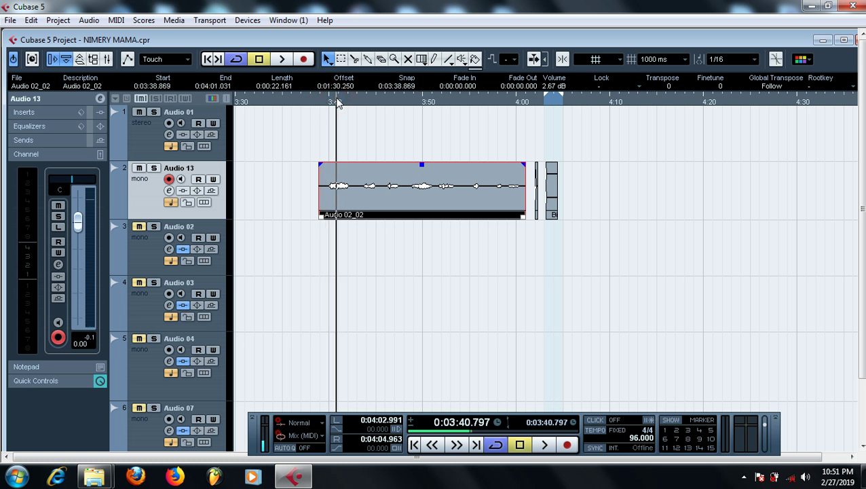
{"action": "left_click", "coordinate": [362, 102]}
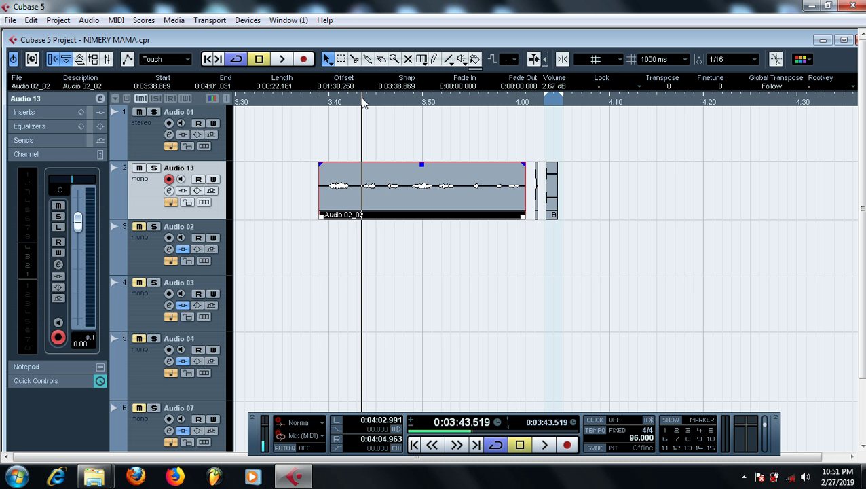
Play the short Bl_K clip again, starting at about 4:01.9
{"action": "left_click", "coordinate": [531, 102]}
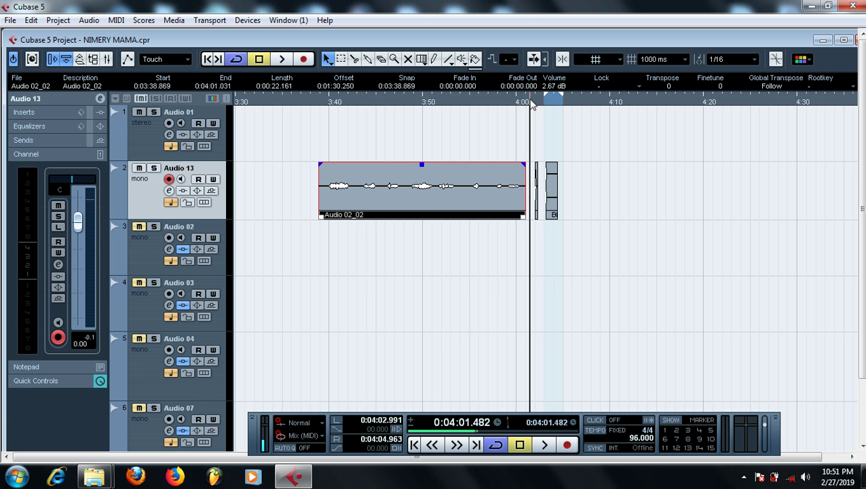
{"action": "left_click", "coordinate": [547, 102]}
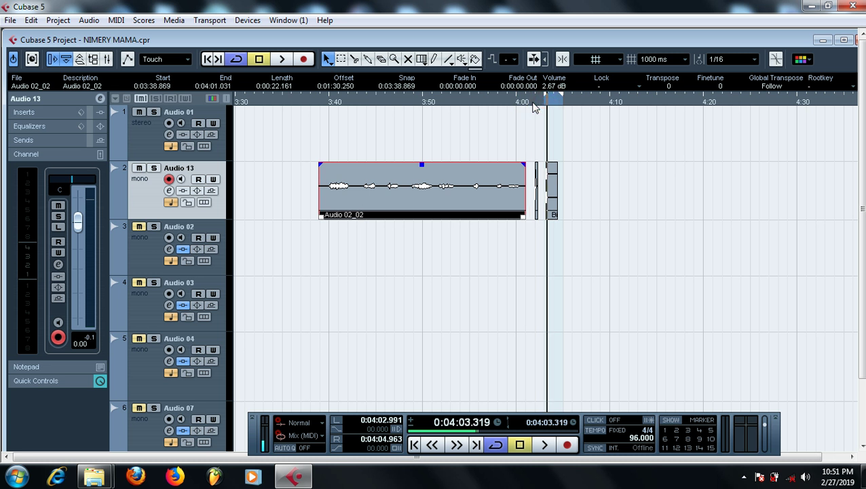
{"action": "left_click", "coordinate": [533, 102]}
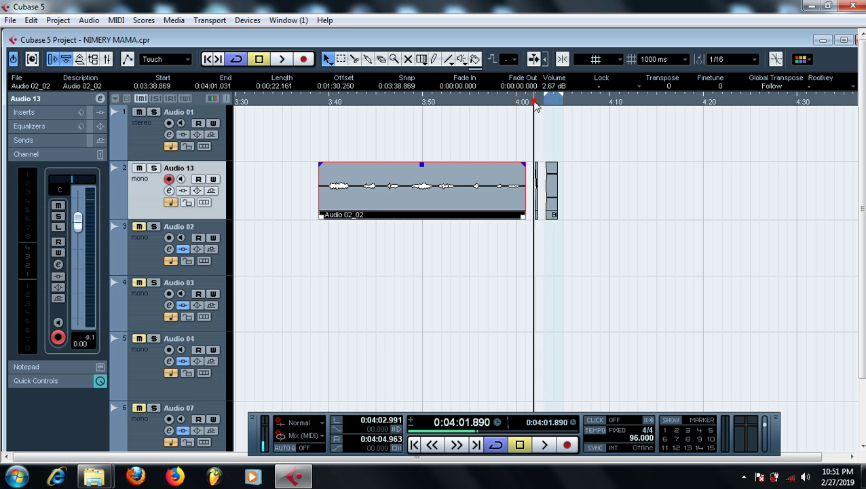
{"action": "key", "text": "space"}
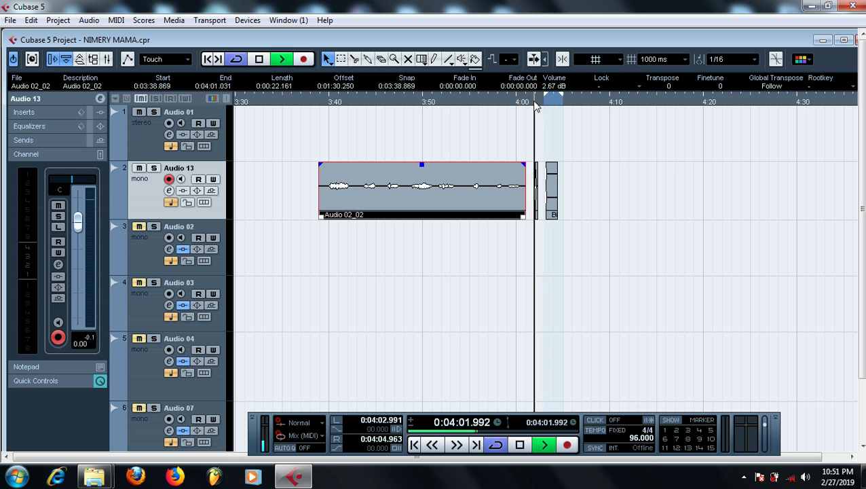
{"action": "key", "text": "space"}
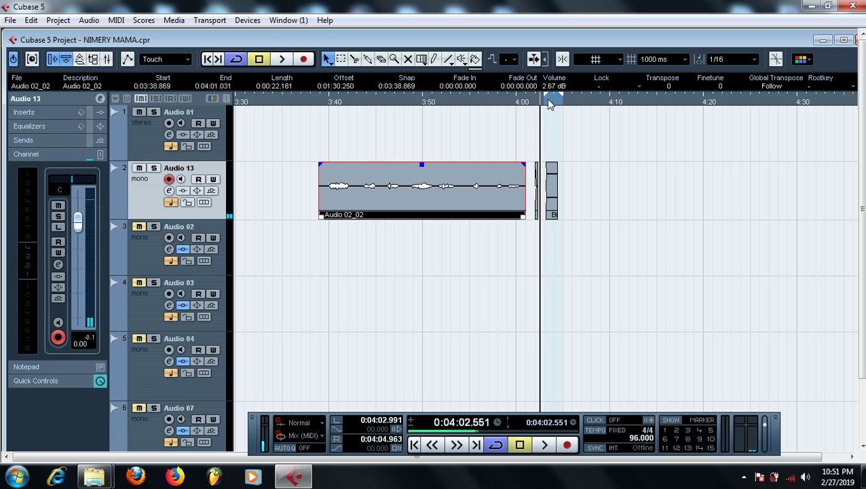
Play the Bik_Snr clip again, starting just before it at about 4:03
{"action": "left_click", "coordinate": [547, 102]}
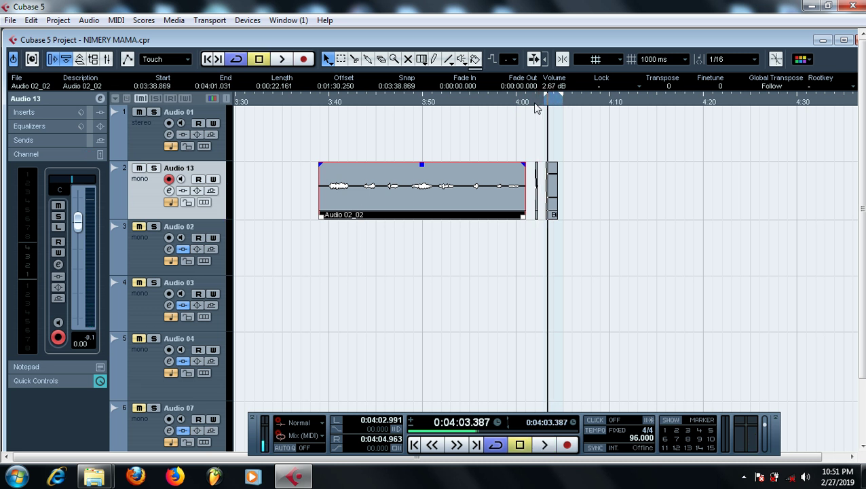
{"action": "left_click", "coordinate": [545, 105]}
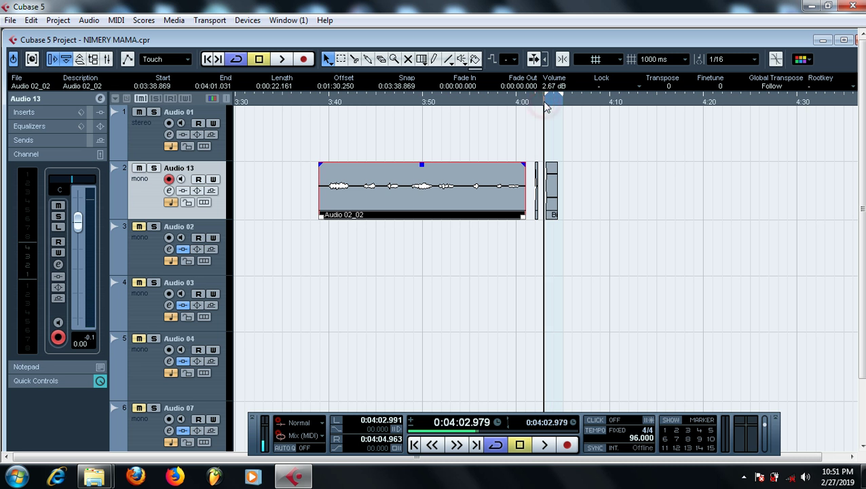
{"action": "key", "text": "space"}
{"action": "key", "text": "space"}
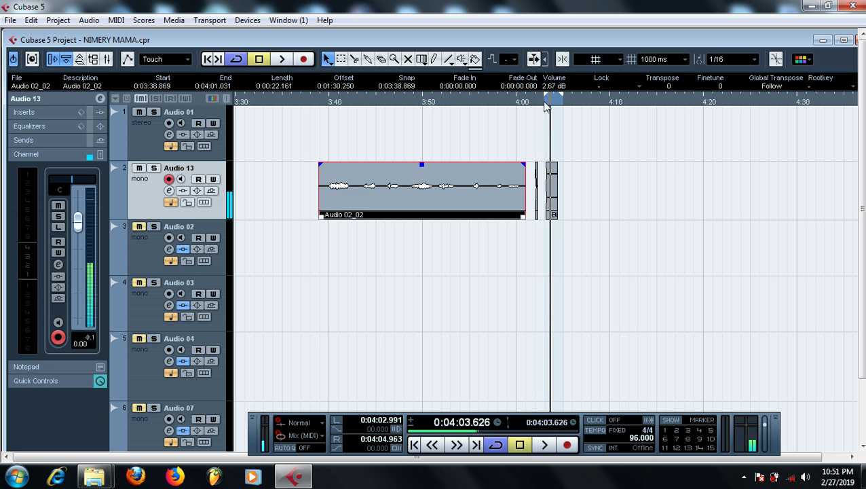
Place the playback cursor just before the Bl_K clip and examine the spacing and waveforms of the neighbouring clips
{"action": "left_click", "coordinate": [533, 105]}
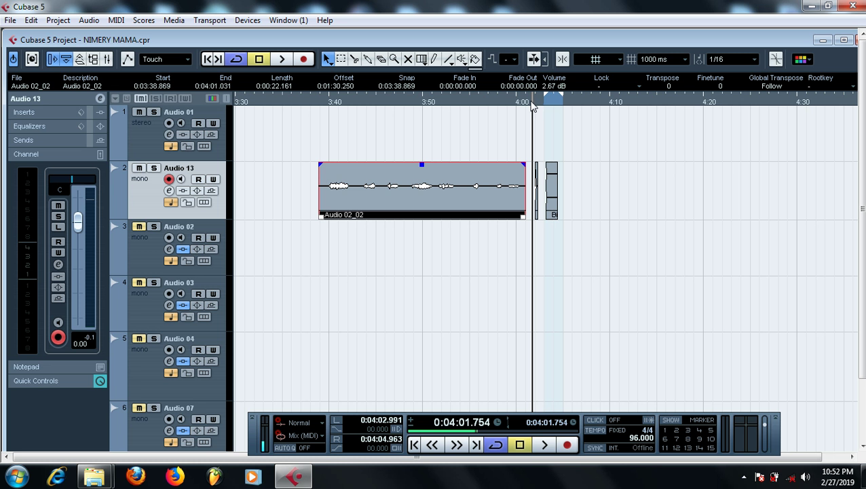
{"action": "left_click", "coordinate": [536, 103]}
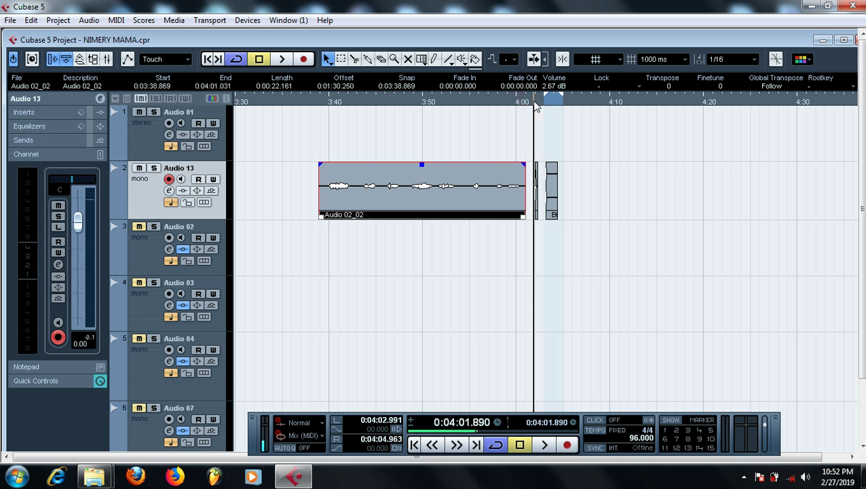
{"action": "key", "text": "h"}
{"action": "key", "text": "h"}
{"action": "key", "text": "h"}
{"action": "key", "text": "h"}
{"action": "key", "text": "h"}
{"action": "key", "text": "h"}
{"action": "key", "text": "h"}
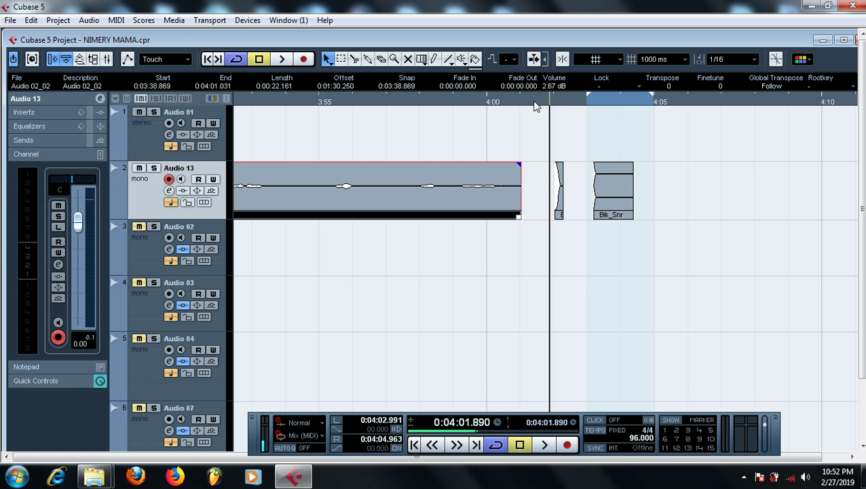
Briefly play the first sound in the Audio 02_02 clip, starting at about 3:40
{"action": "key", "text": "g"}
{"action": "key", "text": "g"}
{"action": "key", "text": "g"}
{"action": "key", "text": "g"}
{"action": "key", "text": "g"}
{"action": "key", "text": "g"}
{"action": "key", "text": "g"}
{"action": "key", "text": "g"}
{"action": "key", "text": "g"}
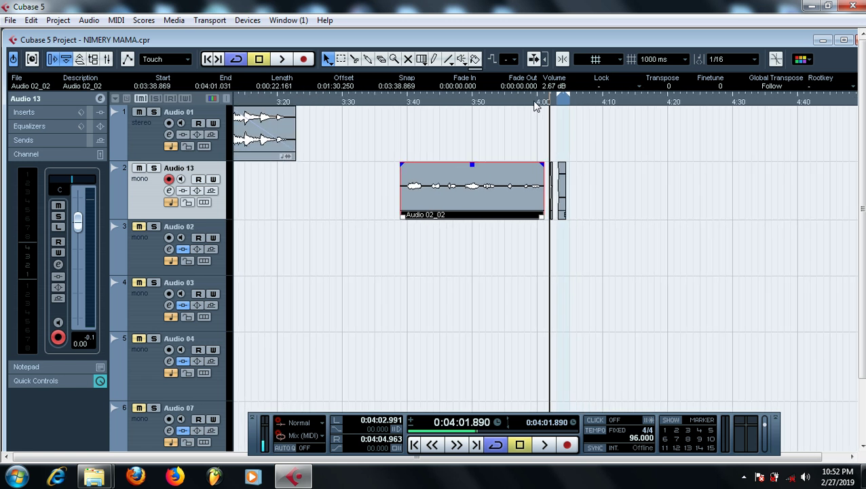
{"action": "key", "text": "h"}
{"action": "key", "text": "h"}
{"action": "key", "text": "g"}
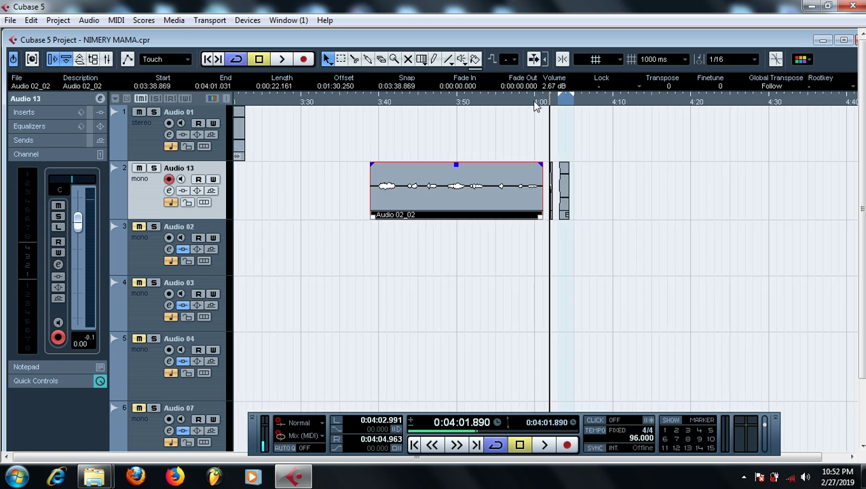
{"action": "left_click", "coordinate": [372, 101]}
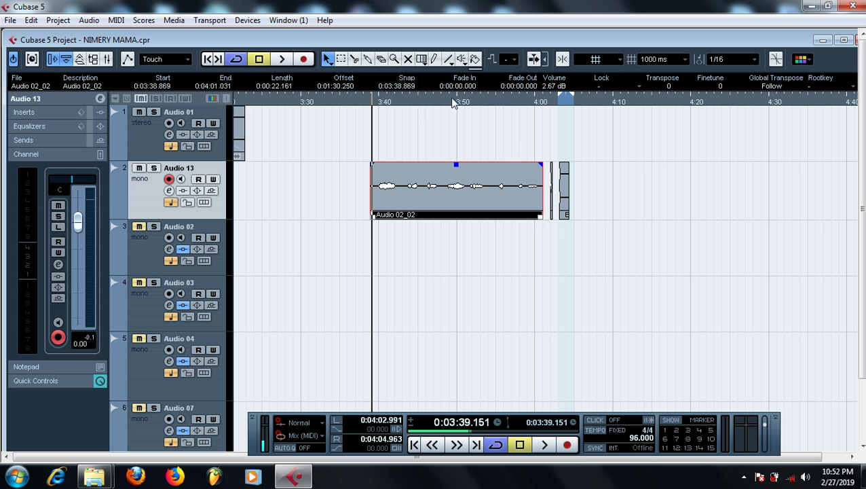
{"action": "left_click", "coordinate": [379, 102]}
{"action": "key", "text": "space"}
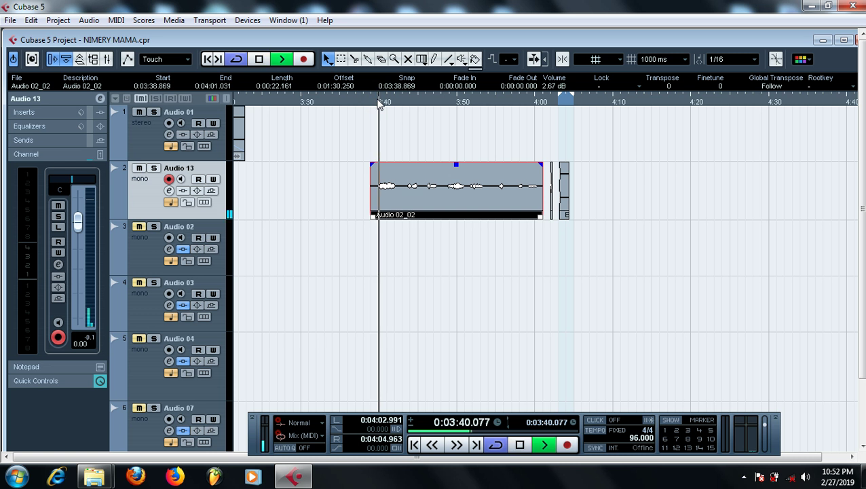
{"action": "key", "text": "space"}
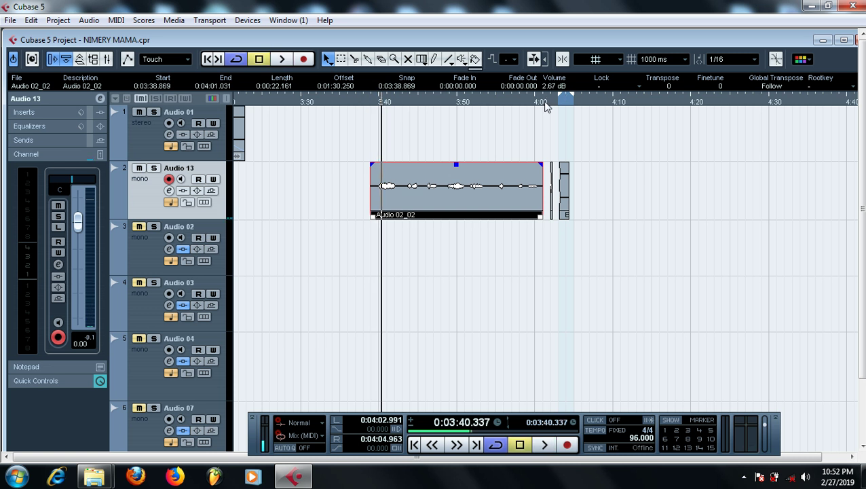
Place the playback cursor just before the Bik_Snr clip, at about 4:03.1, and examine the Bl_K and Bik_Snr waveforms closely
{"action": "left_click", "coordinate": [545, 101]}
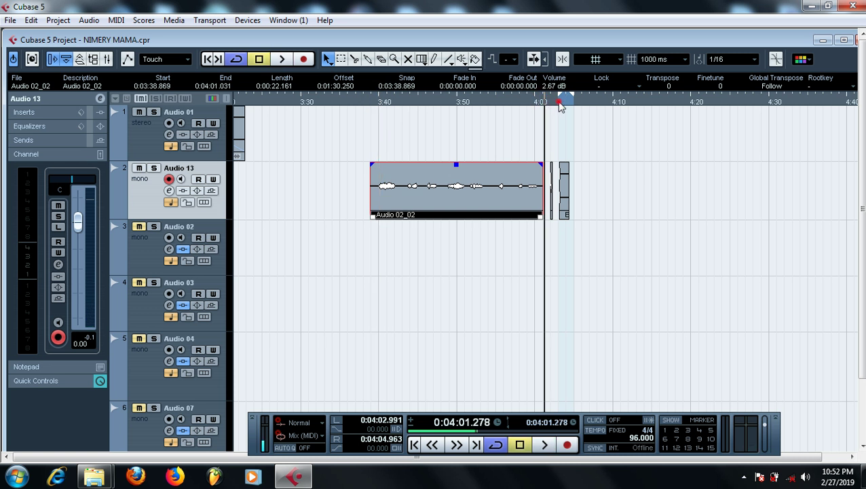
{"action": "left_click", "coordinate": [559, 102]}
{"action": "key", "text": "h"}
{"action": "key", "text": "h"}
{"action": "key", "text": "h"}
{"action": "key", "text": "h"}
{"action": "key", "text": "h"}
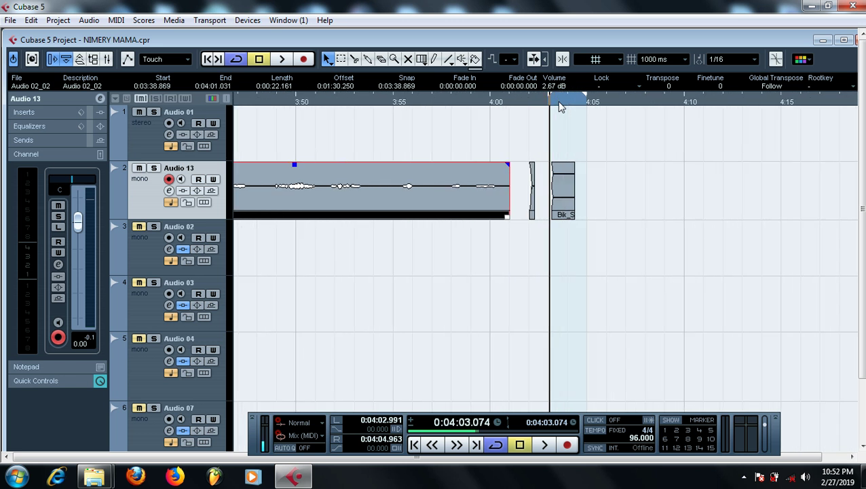
{"action": "key", "text": "h"}
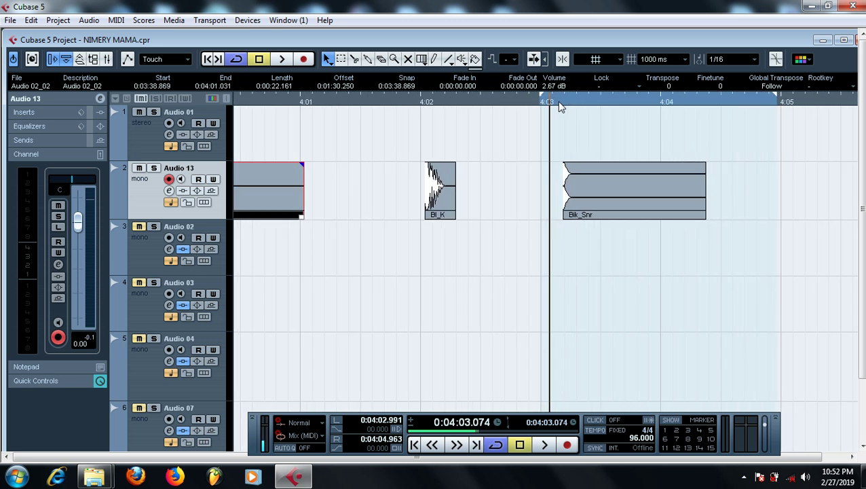
Shorten the cycle range to end at the Bik_Snr clip's end, play the range briefly, and place the playback cursor at about 4:03
{"action": "left_click_drag", "start_coordinate": [779, 90], "coordinate": [708, 111]}
{"action": "key", "text": "space"}
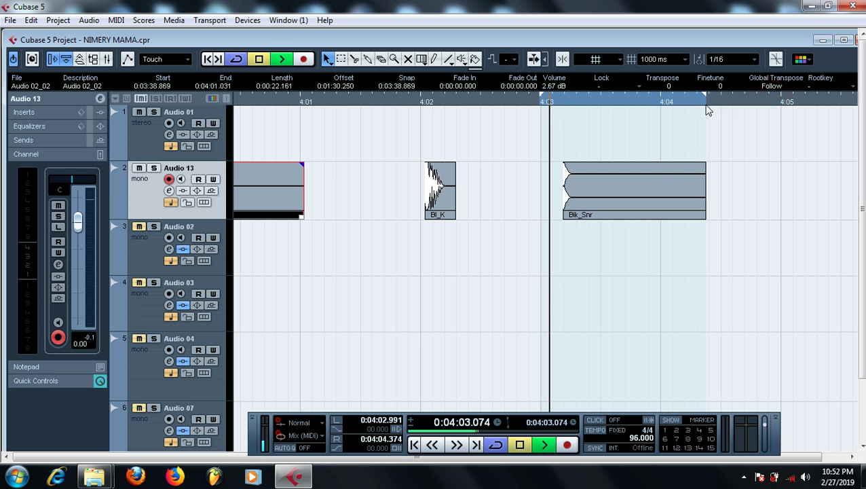
{"action": "key", "text": "space"}
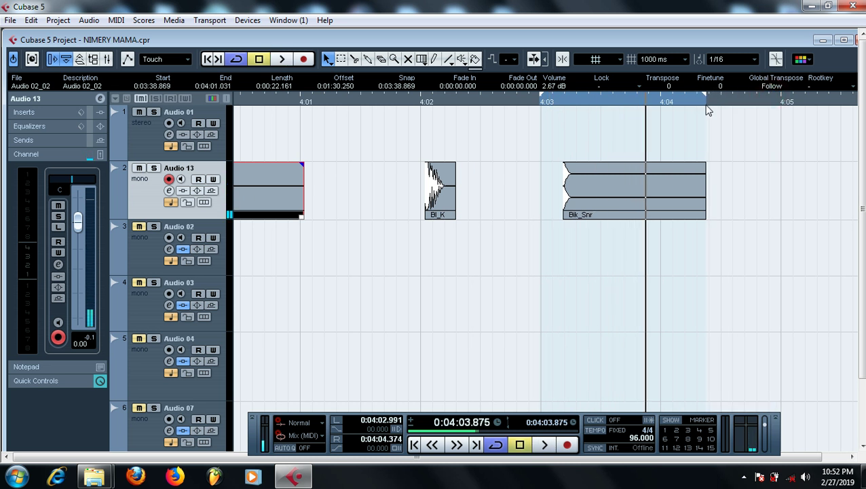
{"action": "left_click", "coordinate": [544, 102]}
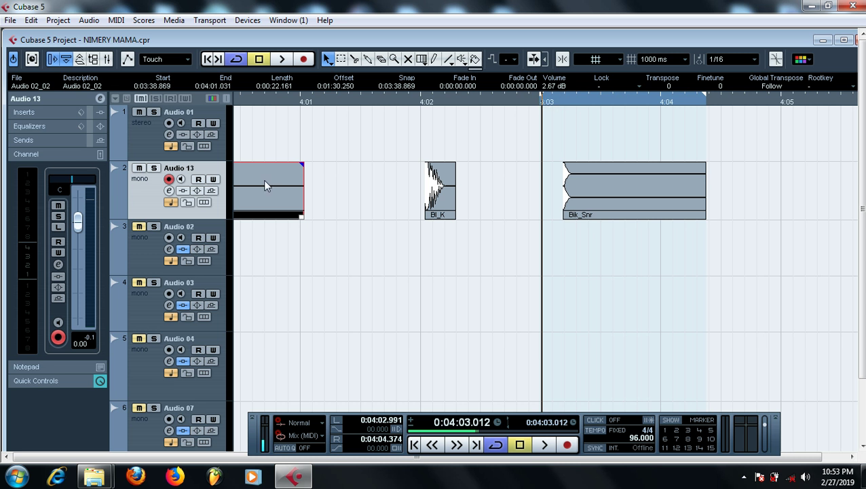
Insert the Compressor in the first insert slot of Audio 13 and play the Bik_Snr clip through its default settings
{"action": "left_click", "coordinate": [169, 191]}
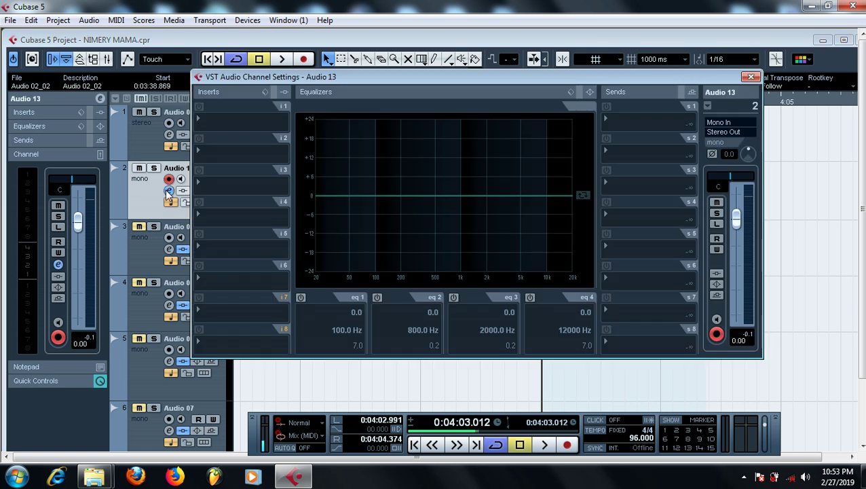
{"action": "left_click", "coordinate": [215, 123]}
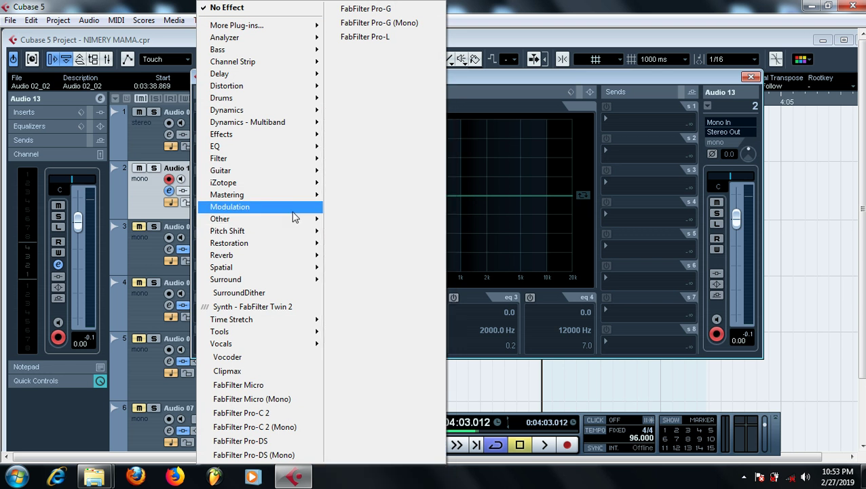
{"action": "mouse_move", "coordinate": [314, 222]}
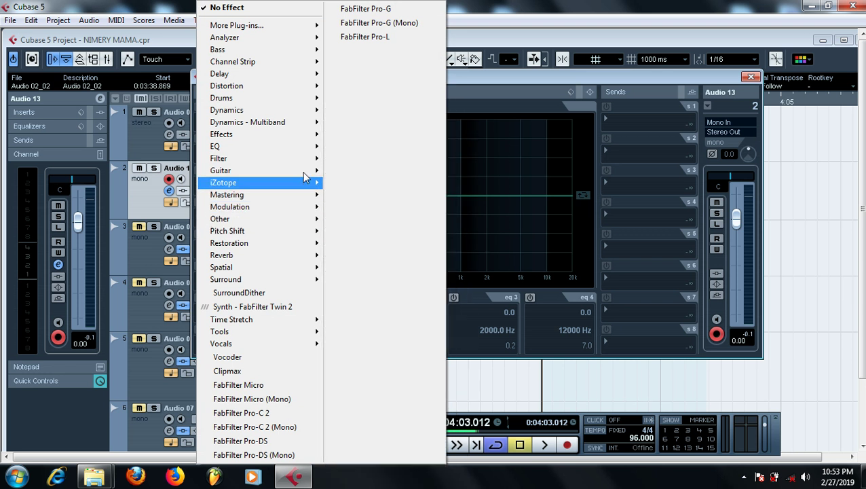
{"action": "mouse_move", "coordinate": [313, 122]}
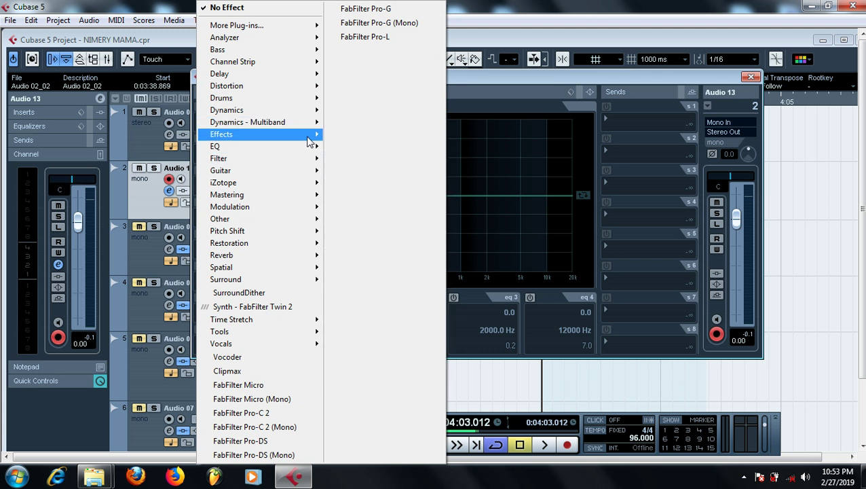
{"action": "mouse_move", "coordinate": [311, 137]}
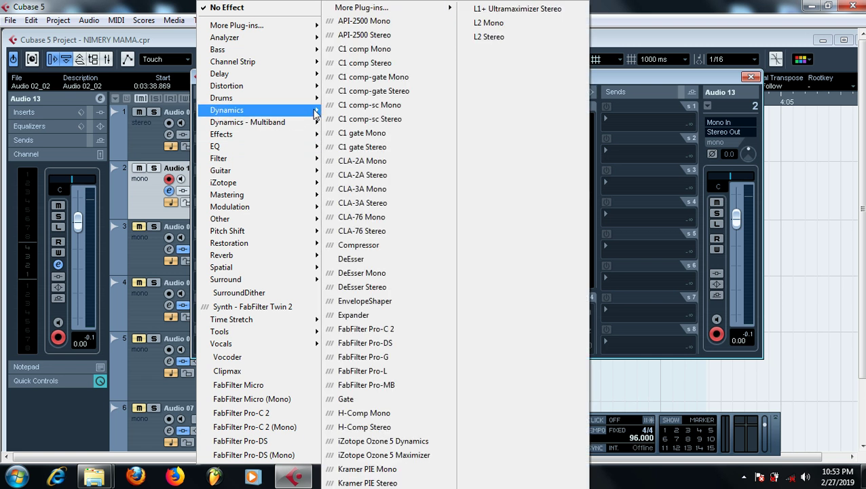
{"action": "left_click", "coordinate": [378, 245]}
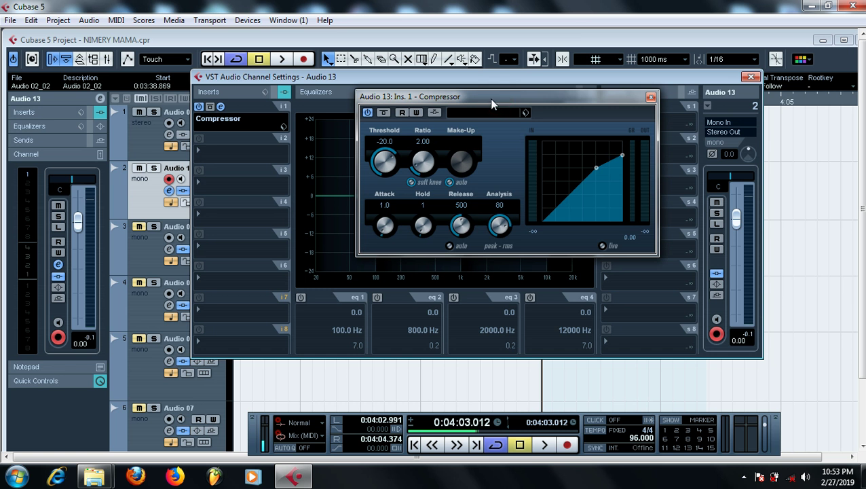
{"action": "left_click_drag", "start_coordinate": [496, 99], "coordinate": [636, 85]}
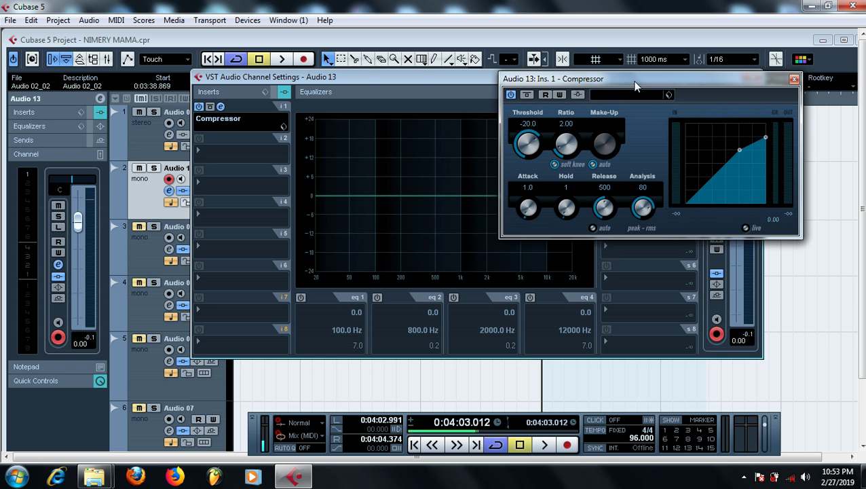
{"action": "key", "text": "space"}
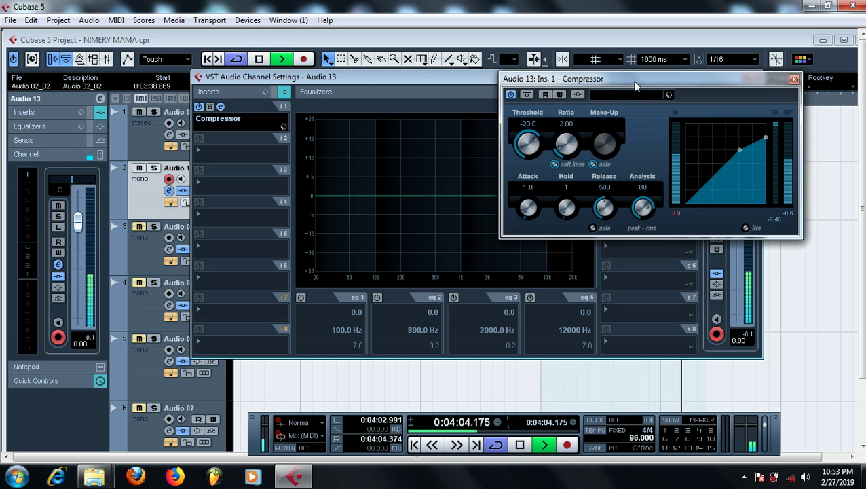
{"action": "key", "text": "space"}
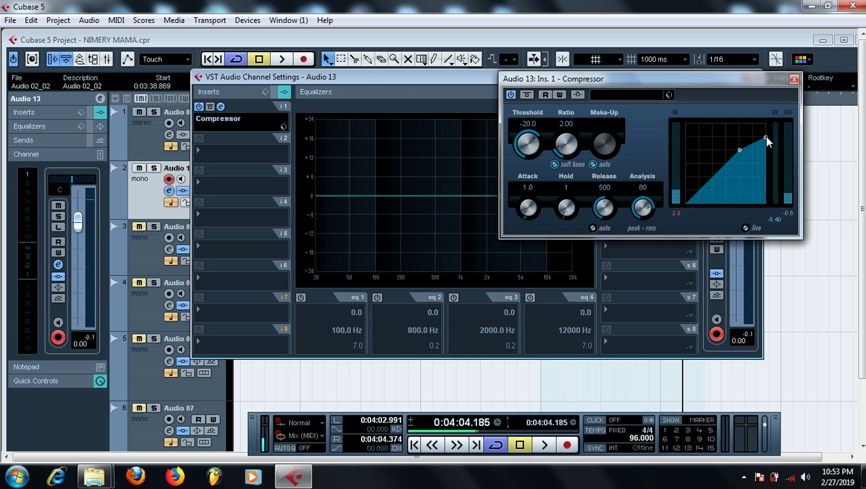
Set the compressor's ratio to 1.00 and its threshold to 0.0, and play the Bik_Snr clip several times
{"action": "mouse_move", "coordinate": [765, 135]}
{"action": "left_mouse_down"}
{"action": "mouse_move", "coordinate": [770, 112]}
{"action": "mouse_move", "coordinate": [766, 128]}
{"action": "left_mouse_up"}
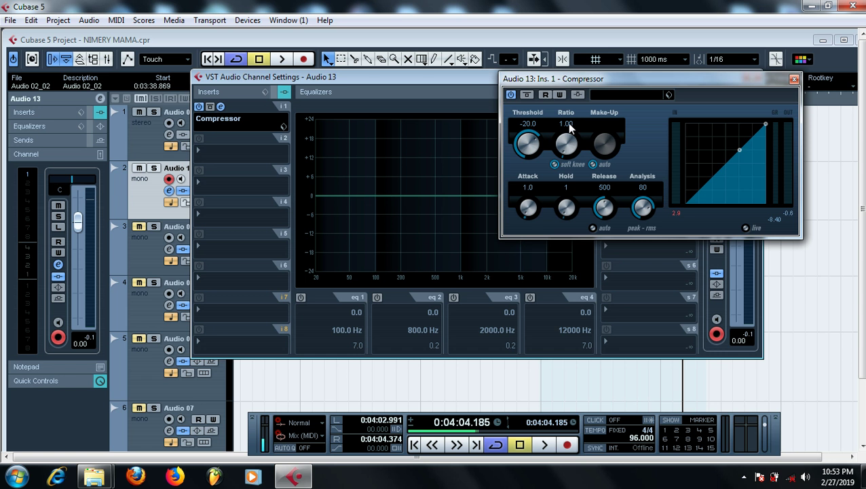
{"action": "left_click_drag", "start_coordinate": [539, 139], "coordinate": [555, 60]}
{"action": "key", "text": "space"}
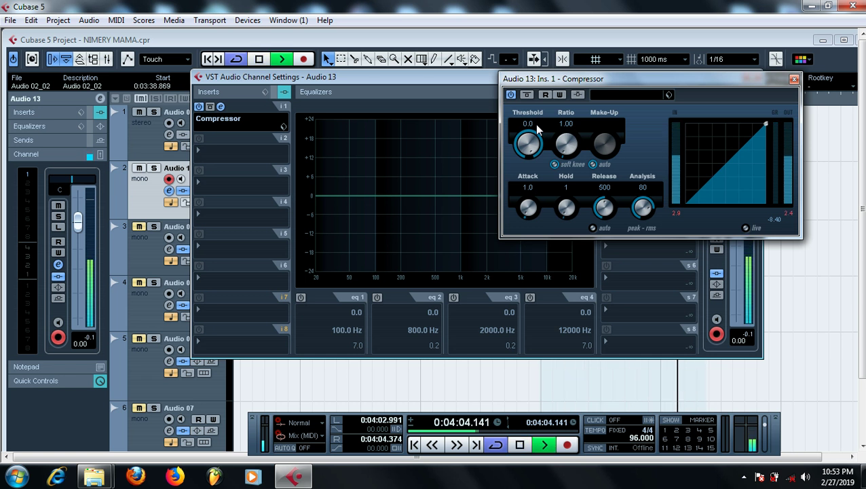
{"action": "key", "text": "space"}
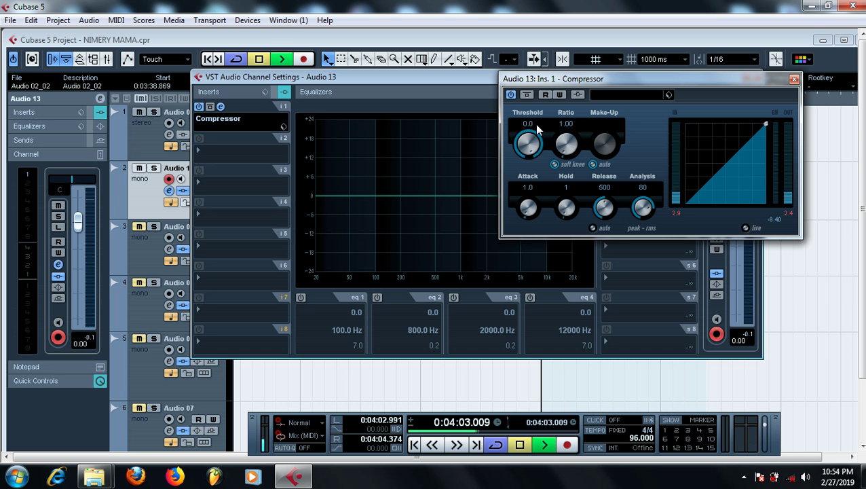
{"action": "key", "text": "space"}
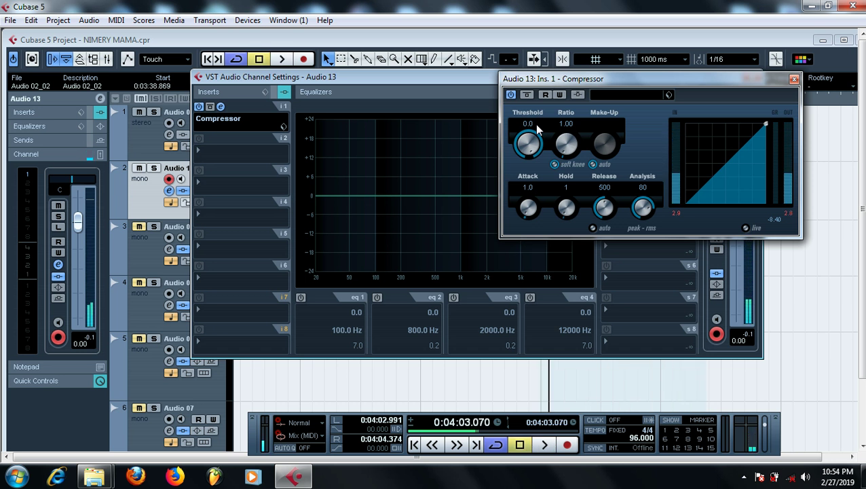
{"action": "key", "text": "space"}
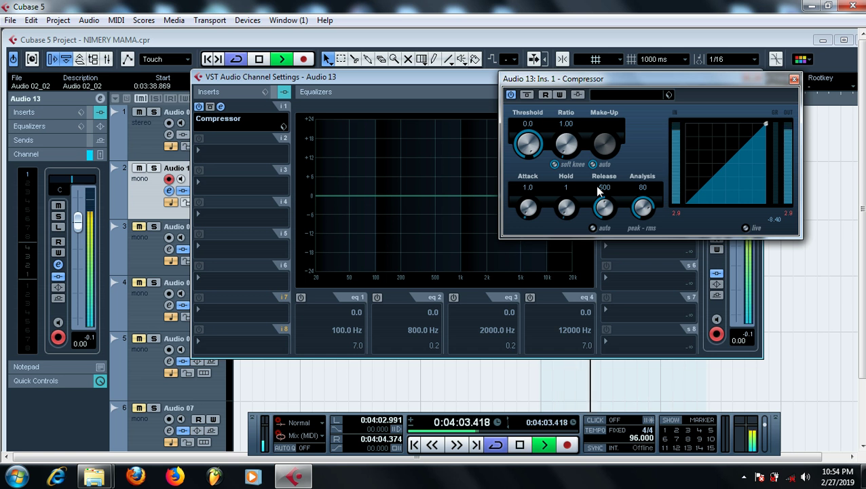
{"action": "key", "text": "space"}
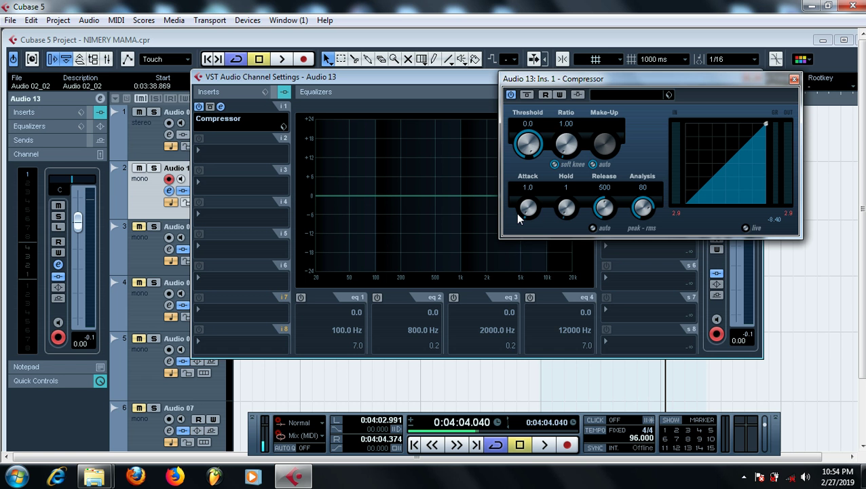
Set the compressor's attack to 5.0 and start playing the Bik_Snr clip
{"action": "mouse_move", "coordinate": [525, 216]}
{"action": "left_mouse_down"}
{"action": "mouse_move", "coordinate": [522, 192]}
{"action": "mouse_move", "coordinate": [524, 198]}
{"action": "left_mouse_up"}
{"action": "left_click", "coordinate": [524, 188]}
{"action": "type", "text": "5"}
{"action": "key", "text": "Return"}
{"action": "key", "text": "space"}
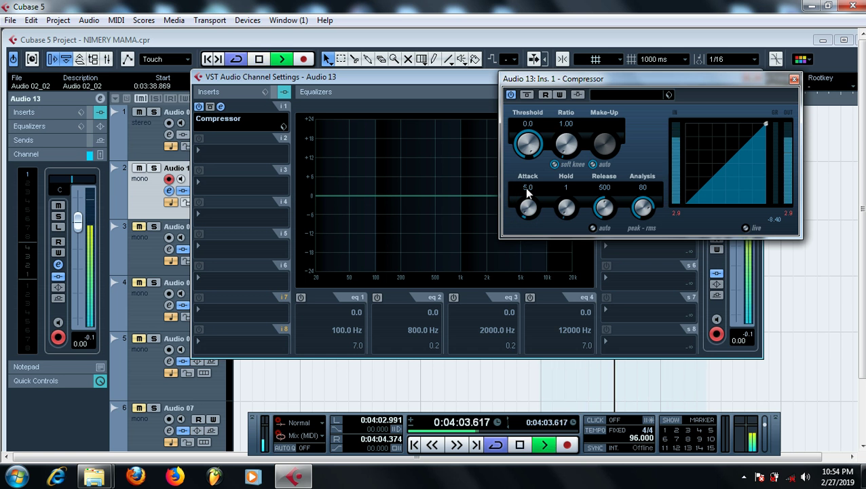
Compare the Bik_Snr clip with the compressor bypassed and active, leaving the bypass off
{"action": "left_click", "coordinate": [526, 95]}
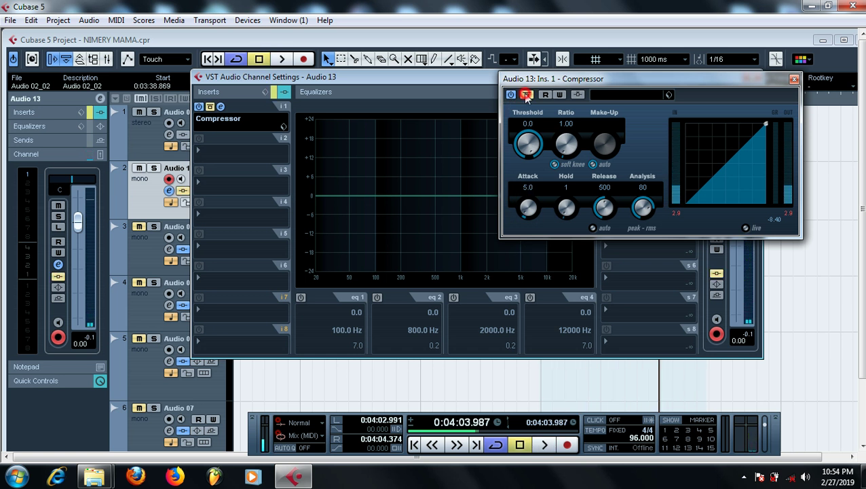
{"action": "key", "text": "space"}
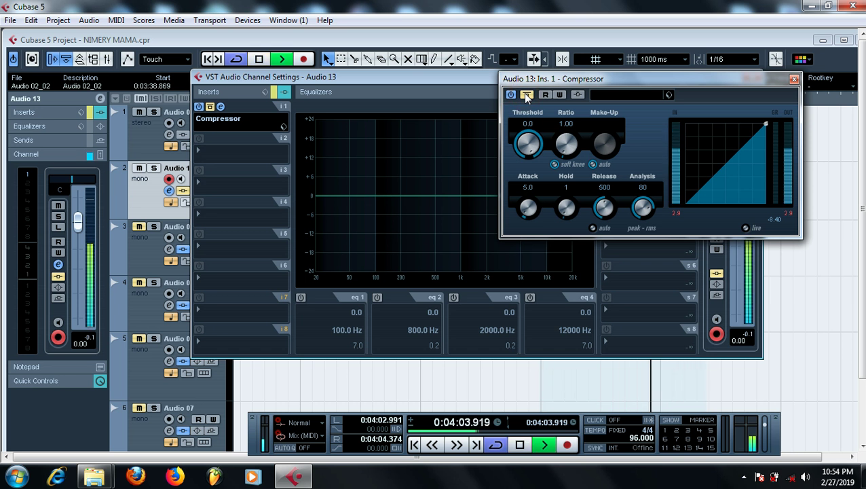
{"action": "key", "text": "space"}
{"action": "left_click", "coordinate": [526, 95]}
{"action": "key", "text": "space"}
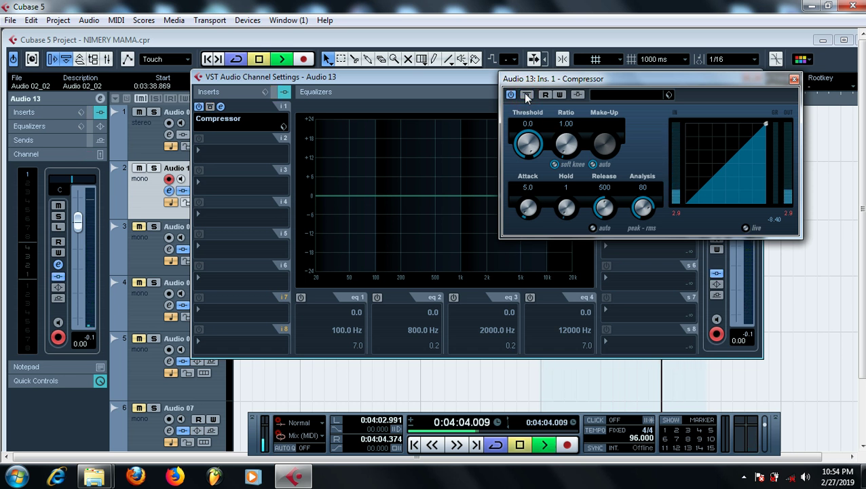
{"action": "key", "text": "space"}
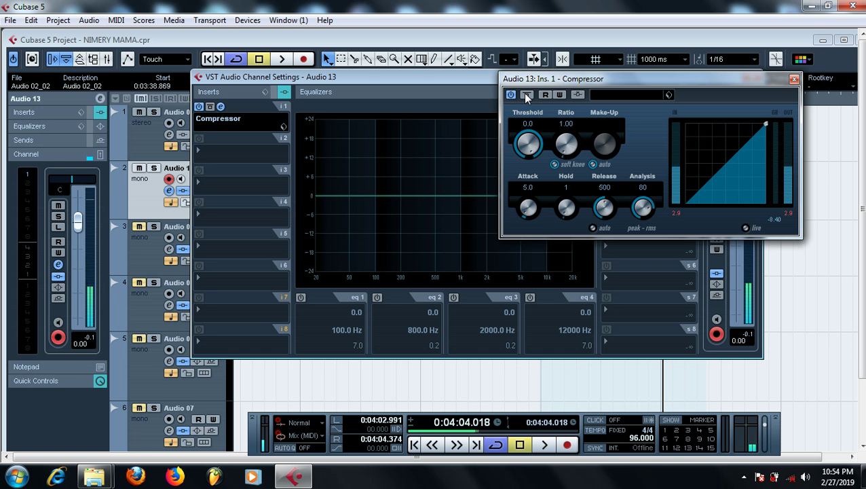
{"action": "left_click", "coordinate": [527, 95]}
{"action": "key", "text": "space"}
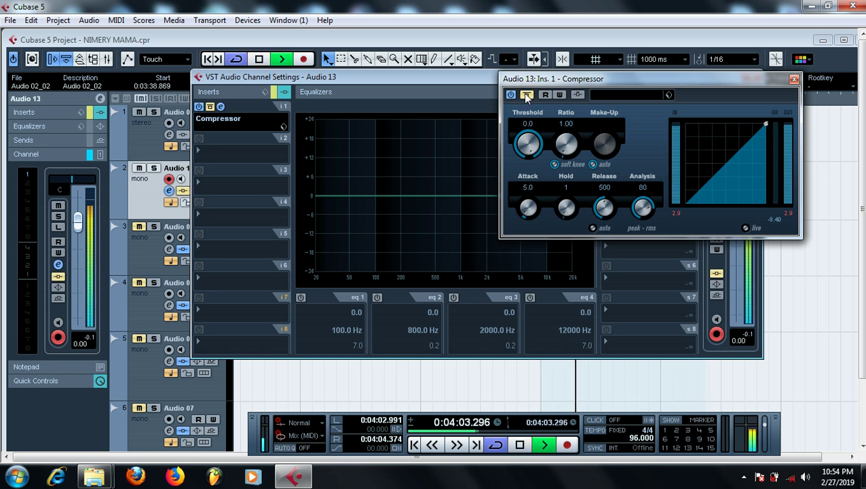
{"action": "left_click", "coordinate": [527, 95]}
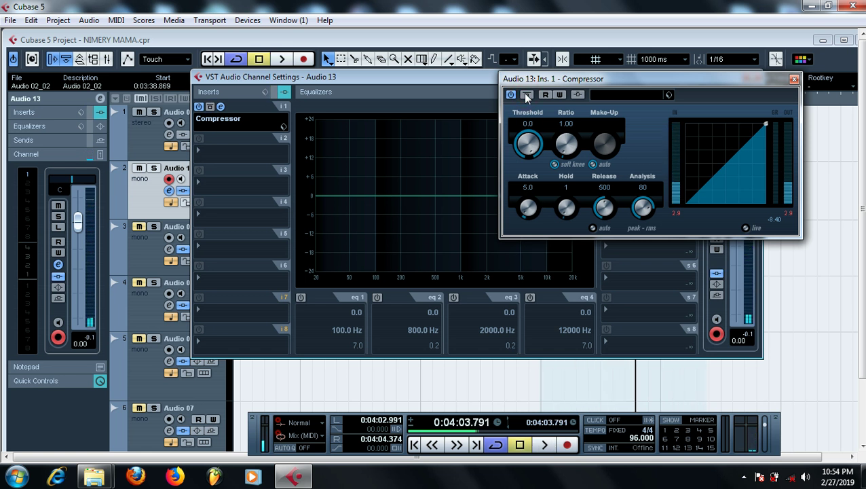
{"action": "key", "text": "space"}
{"action": "key", "text": "space"}
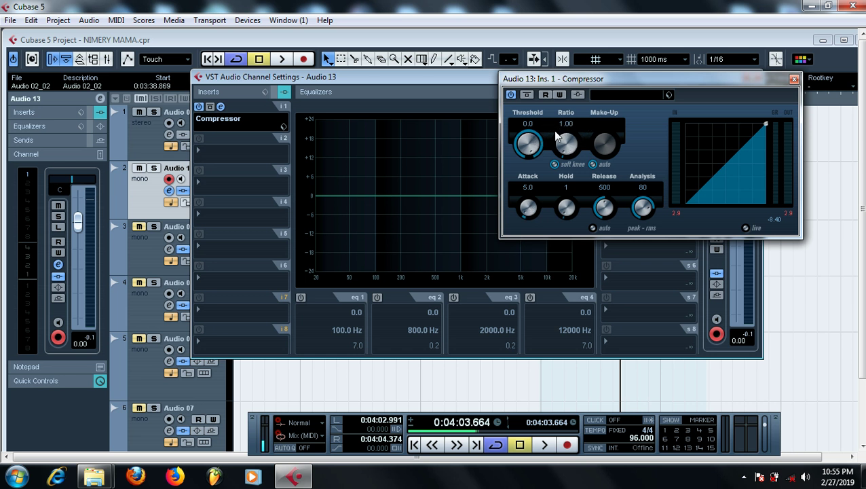
Raise the compressor's attack to 43.5 and play the Bik_Snr clip briefly
{"action": "left_click", "coordinate": [523, 209]}
{"action": "left_click_drag", "start_coordinate": [523, 209], "coordinate": [533, 168]}
{"action": "key", "text": "space"}
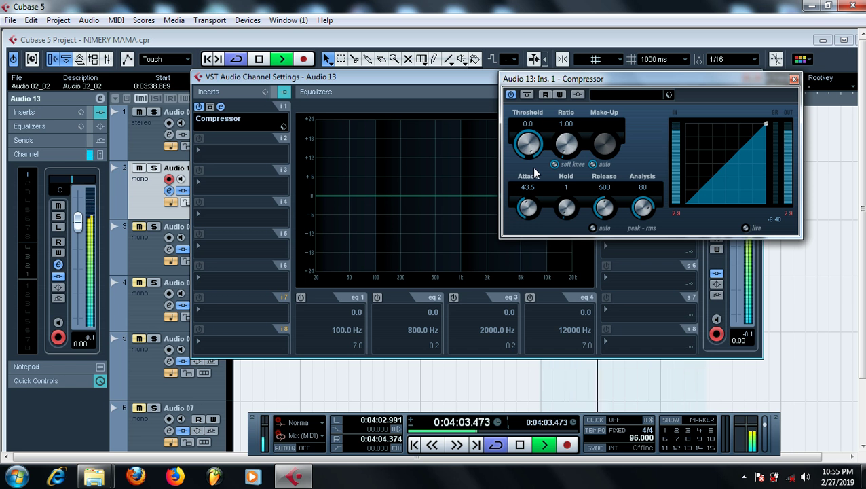
{"action": "key", "text": "space"}
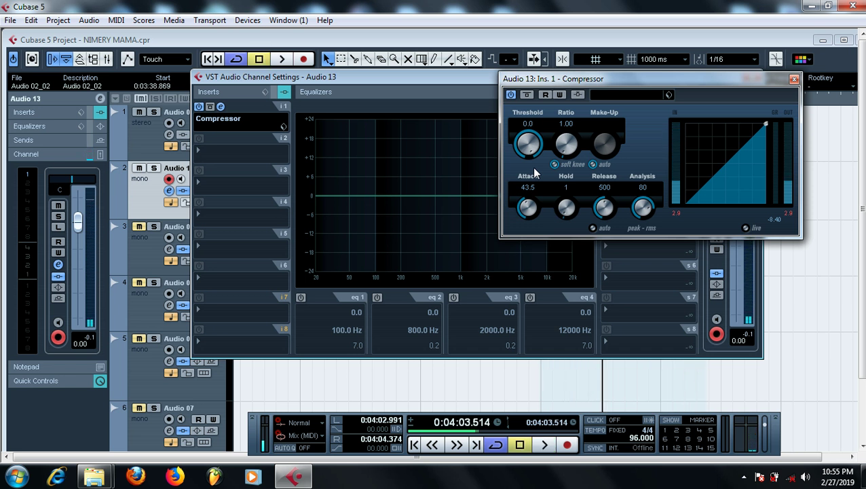
Raise the compressor's attack further to 72.4 and lower it again to 4.0
{"action": "left_click_drag", "start_coordinate": [526, 197], "coordinate": [536, 169]}
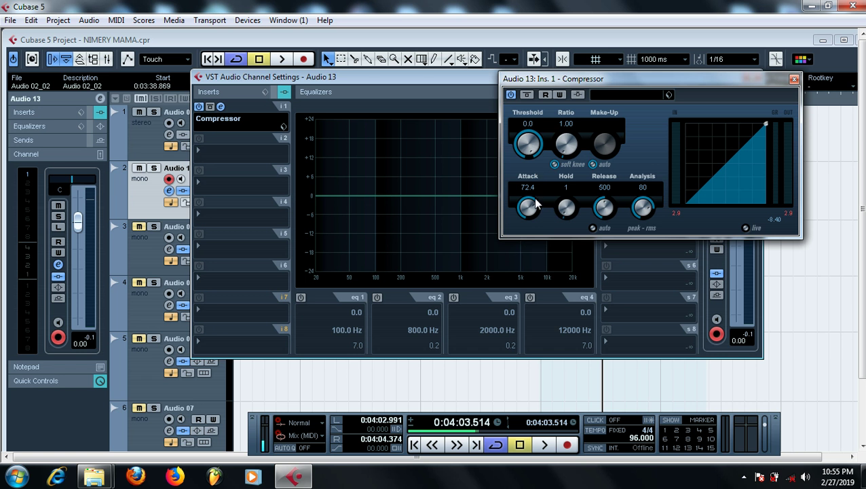
{"action": "left_click_drag", "start_coordinate": [535, 203], "coordinate": [517, 241]}
{"action": "left_click_drag", "start_coordinate": [524, 209], "coordinate": [531, 239]}
{"action": "mouse_move", "coordinate": [523, 209]}
{"action": "left_mouse_down"}
{"action": "mouse_move", "coordinate": [531, 236]}
{"action": "mouse_move", "coordinate": [522, 226]}
{"action": "left_mouse_up"}
Set the compressor's ratio to 2.10
{"action": "left_click_drag", "start_coordinate": [559, 140], "coordinate": [561, 127]}
{"action": "left_click", "coordinate": [559, 125]}
{"action": "double_click", "coordinate": [569, 124]}
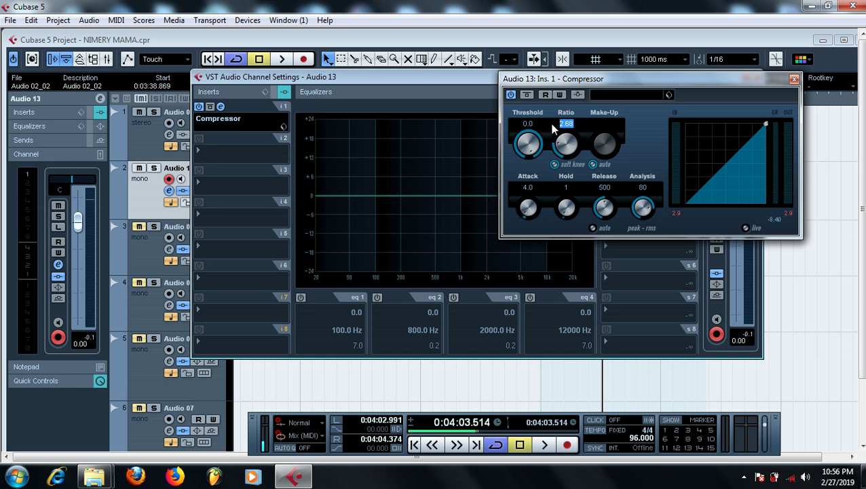
{"action": "type", "text": "2.1"}
{"action": "key", "text": "Return"}
Lower the compressor's threshold to -24.0
{"action": "mouse_move", "coordinate": [532, 130]}
{"action": "left_mouse_down"}
{"action": "mouse_move", "coordinate": [517, 159]}
{"action": "mouse_move", "coordinate": [529, 144]}
{"action": "left_mouse_up"}
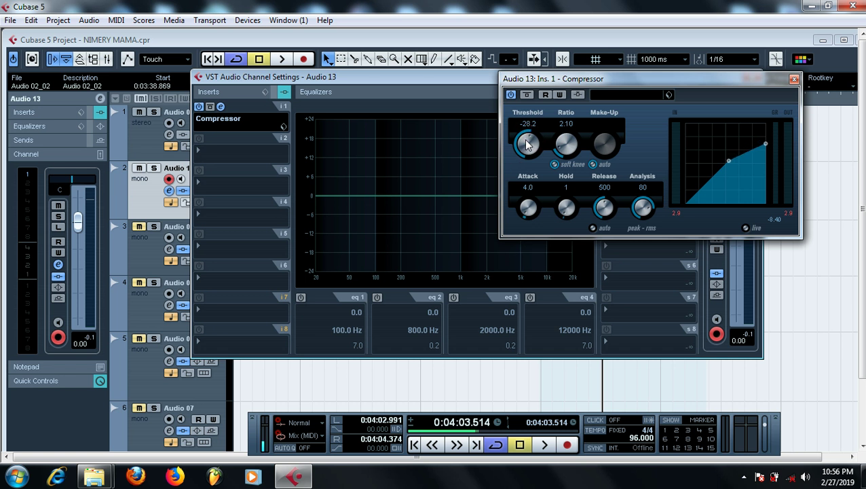
{"action": "mouse_move", "coordinate": [528, 142]}
{"action": "left_mouse_down"}
{"action": "mouse_move", "coordinate": [530, 128]}
{"action": "mouse_move", "coordinate": [541, 131]}
{"action": "left_mouse_up"}
{"action": "type", "text": "-24"}
{"action": "key", "text": "Return"}
Set the compressor's attack to 0.1 and play the Bik_Snr clip repeatedly to hear the compression
{"action": "left_click_drag", "start_coordinate": [527, 216], "coordinate": [546, 236]}
{"action": "left_click", "coordinate": [526, 191]}
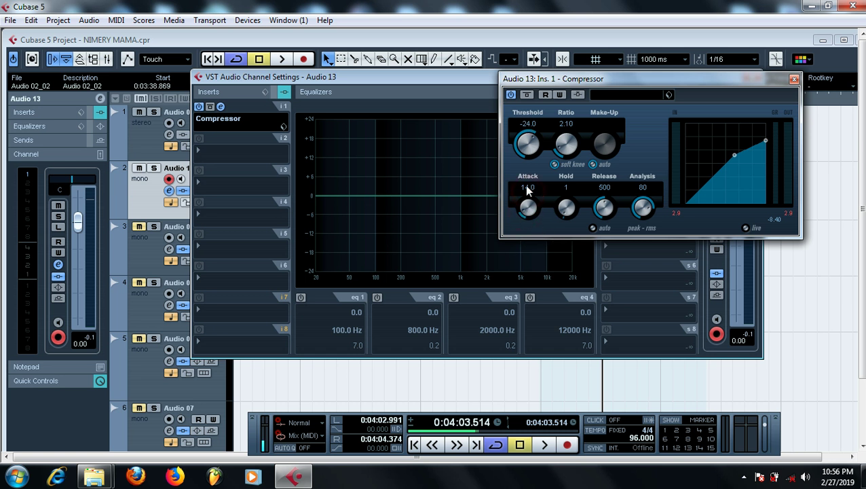
{"action": "left_click", "coordinate": [526, 187]}
{"action": "type", "text": "0.1"}
{"action": "key", "text": "Return"}
{"action": "key", "text": "space"}
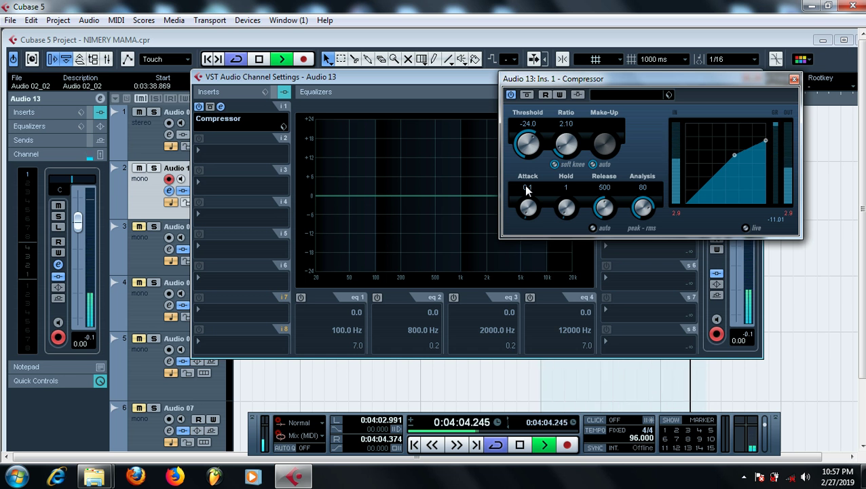
{"action": "key", "text": "space"}
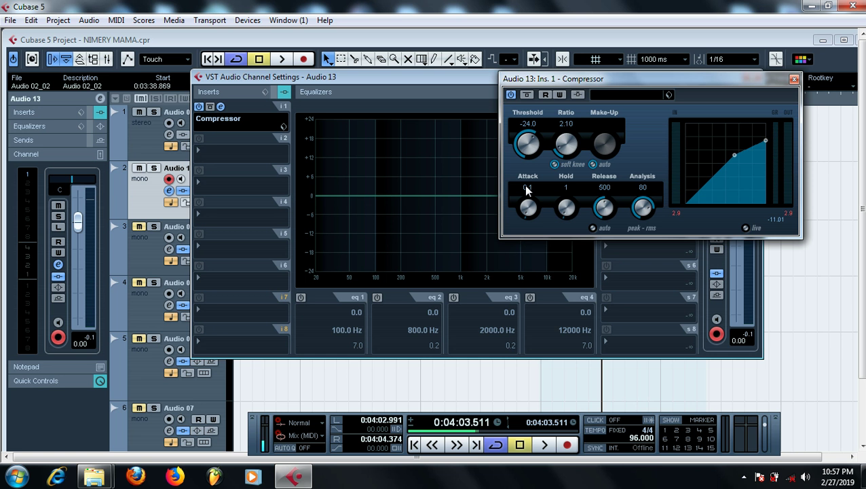
{"action": "key", "text": "space"}
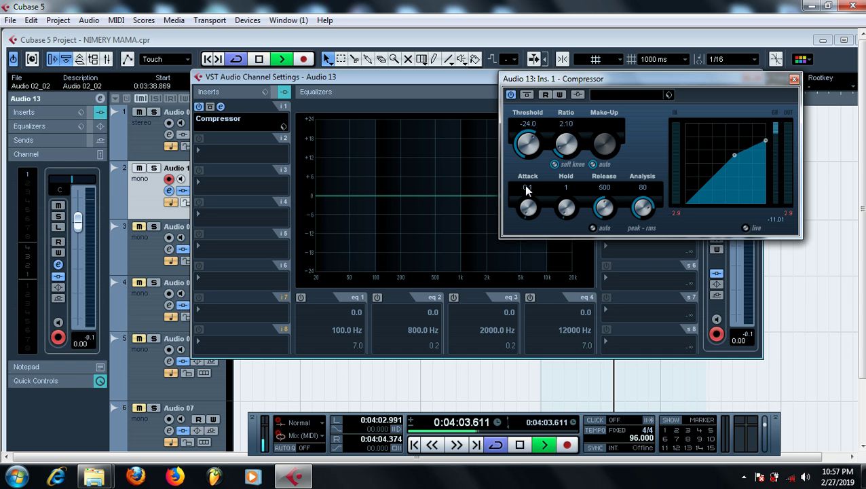
Play and stop the looped Bik_Snr clip several times to hear the compression at an attack of 0.1
{"action": "key", "text": "space"}
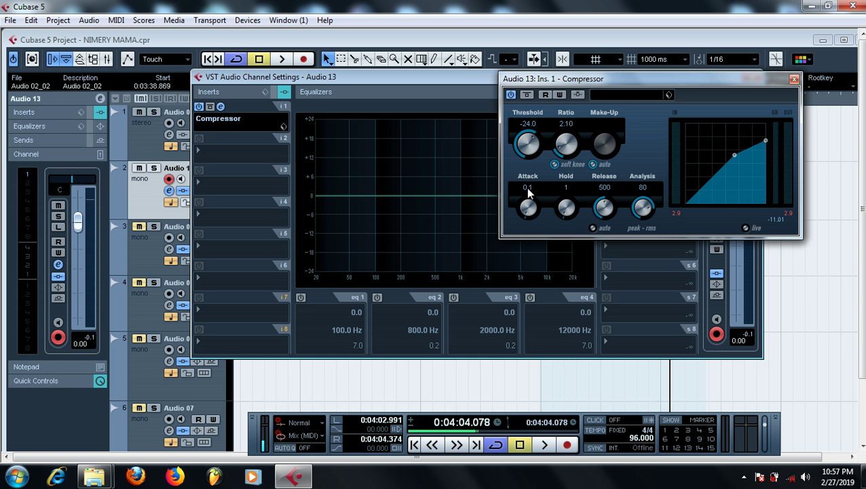
{"action": "key", "text": "space"}
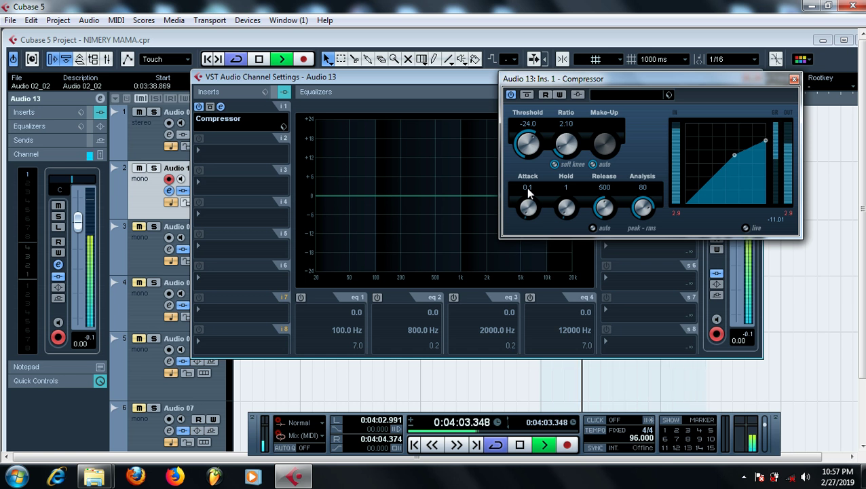
{"action": "key", "text": "space"}
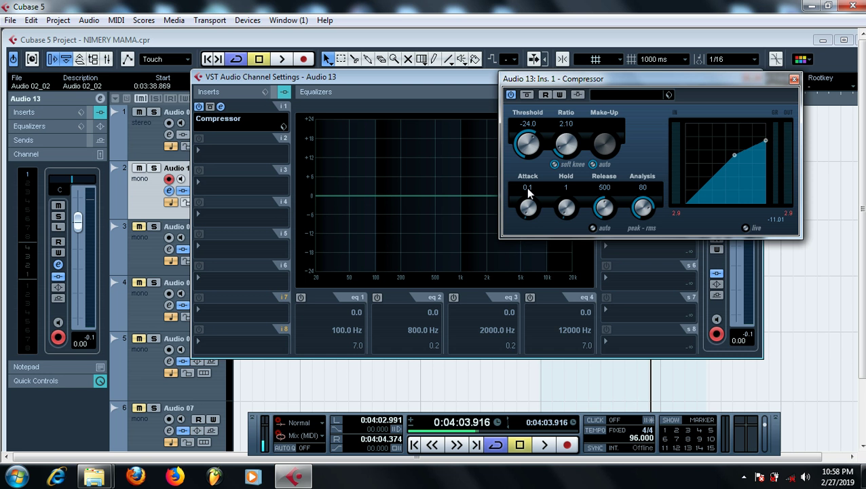
{"action": "key", "text": "space"}
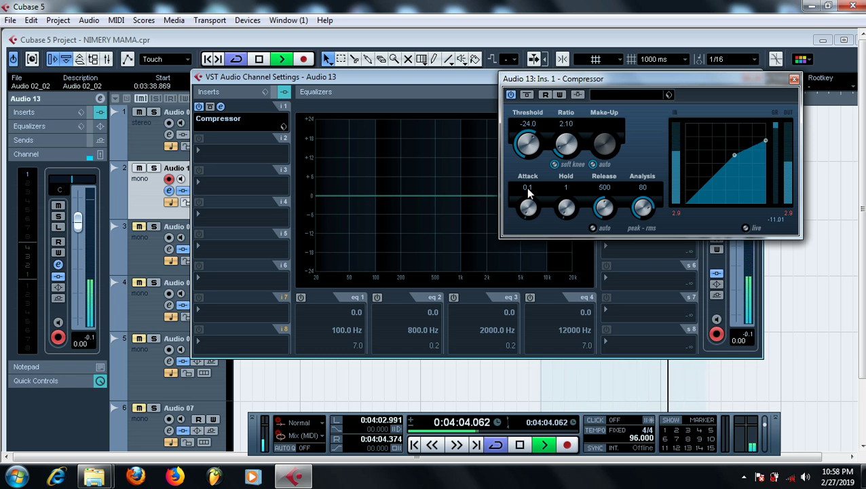
{"action": "key", "text": "space"}
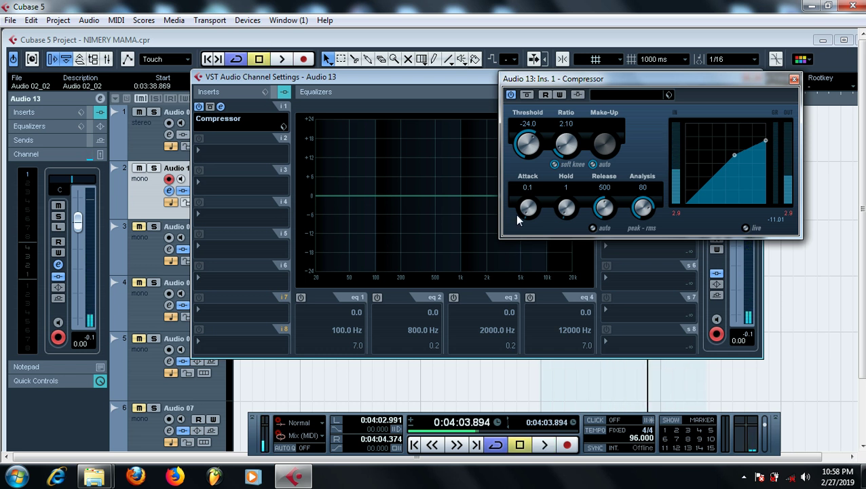
Raise the compressor's attack to 93.5, play the looped clip to compare the sound, and stop playback
{"action": "left_click_drag", "start_coordinate": [516, 214], "coordinate": [531, 169]}
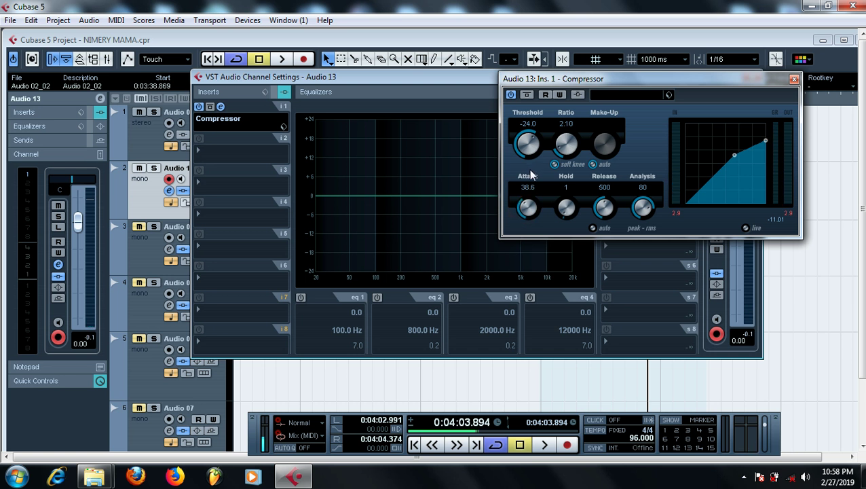
{"action": "left_click_drag", "start_coordinate": [520, 206], "coordinate": [533, 190]}
{"action": "left_click_drag", "start_coordinate": [529, 204], "coordinate": [543, 215]}
{"action": "key", "text": "space"}
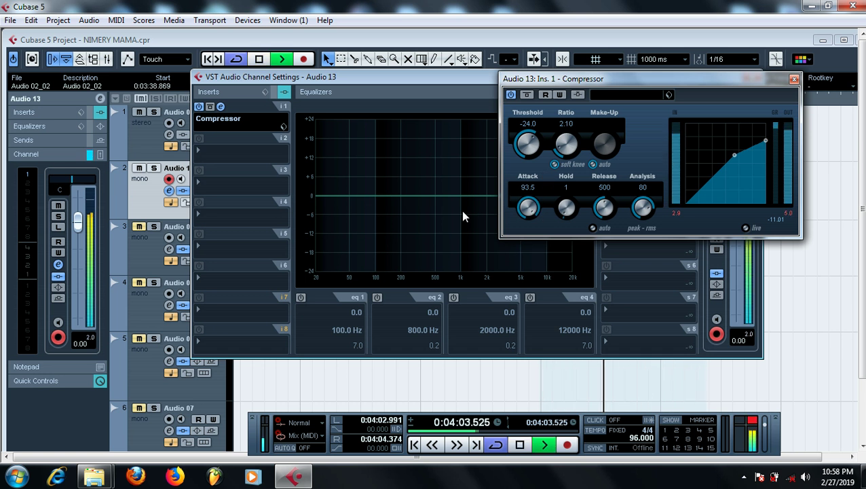
{"action": "key", "text": "space"}
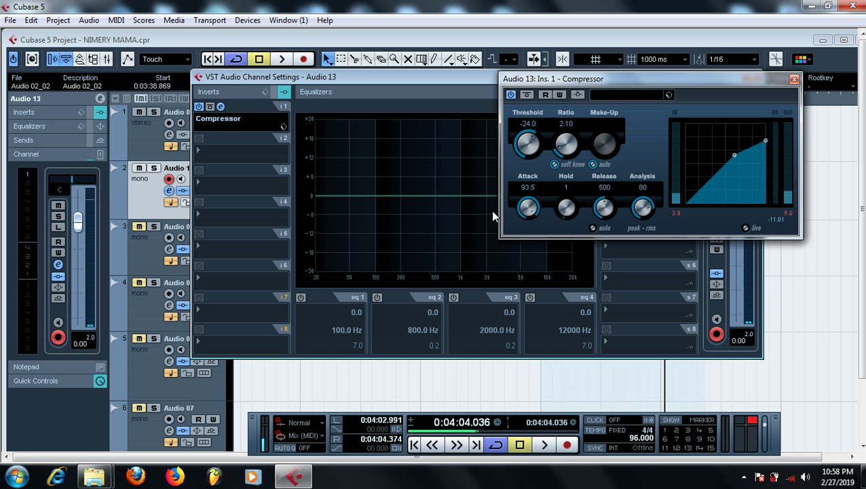
Set the compressor's attack to 100.0 and replay the looped clip to hear the slowest attack
{"action": "left_click_drag", "start_coordinate": [529, 207], "coordinate": [530, 197]}
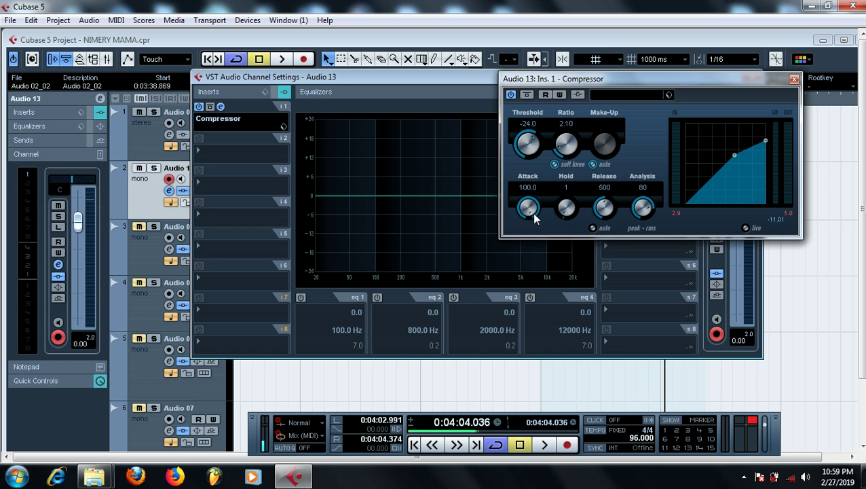
{"action": "key", "text": "space"}
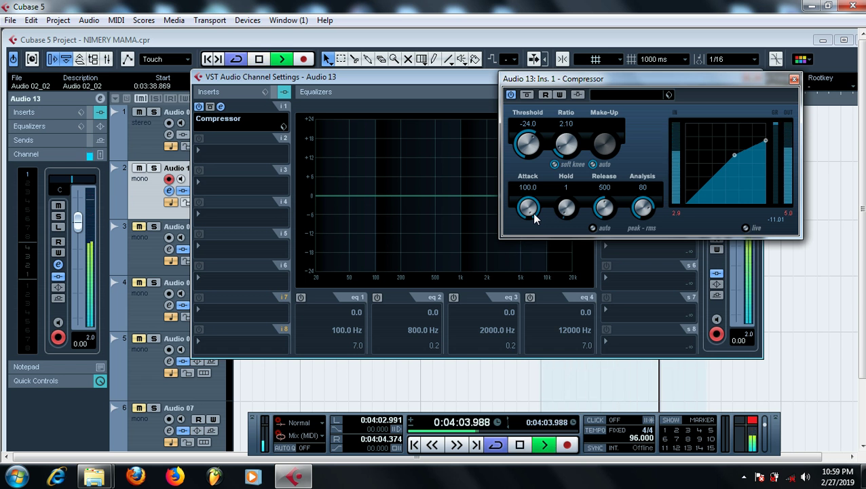
{"action": "key", "text": "space"}
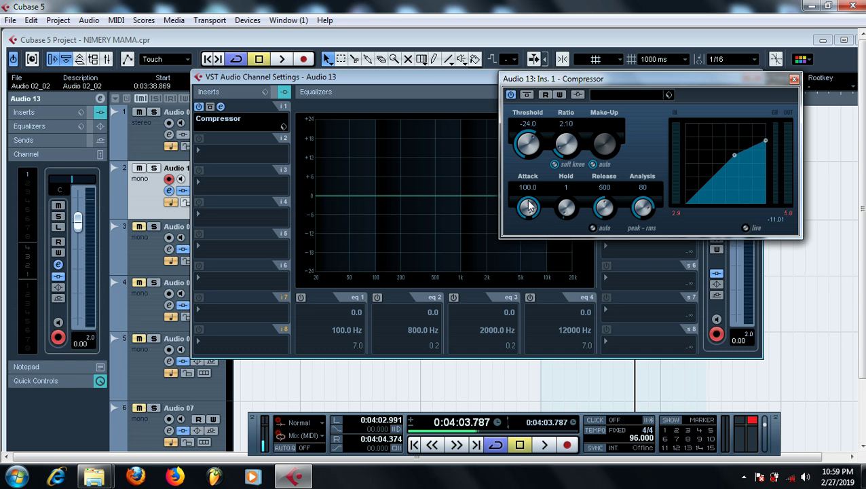
{"action": "key", "text": "space"}
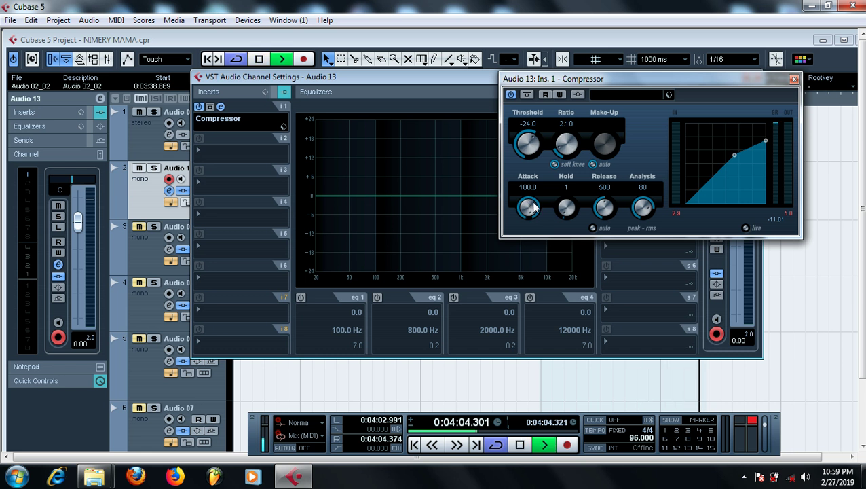
During playback, lower the compressor's attack to 0.1, raise it to 83.0, lower it to 7.1, and stop playback
{"action": "left_click_drag", "start_coordinate": [533, 208], "coordinate": [535, 289]}
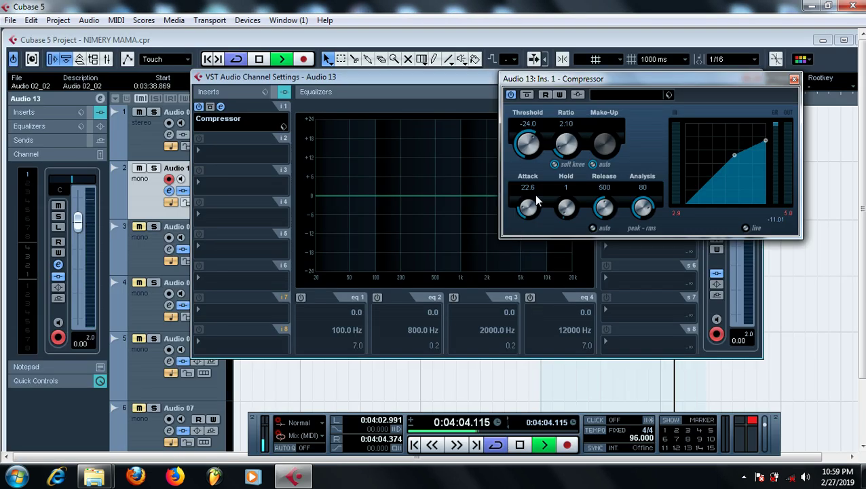
{"action": "mouse_move", "coordinate": [525, 213]}
{"action": "left_mouse_down"}
{"action": "mouse_move", "coordinate": [534, 242]}
{"action": "mouse_move", "coordinate": [548, 248]}
{"action": "mouse_move", "coordinate": [523, 228]}
{"action": "mouse_move", "coordinate": [526, 221]}
{"action": "left_mouse_up"}
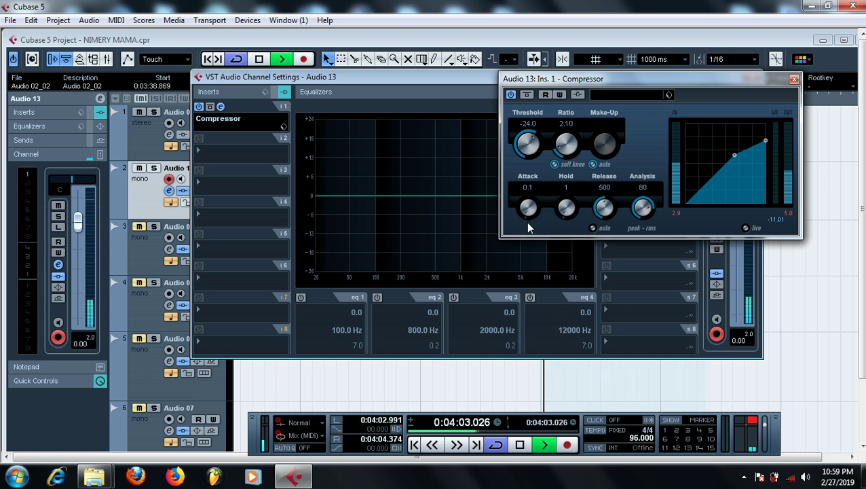
{"action": "left_click_drag", "start_coordinate": [526, 222], "coordinate": [548, 172]}
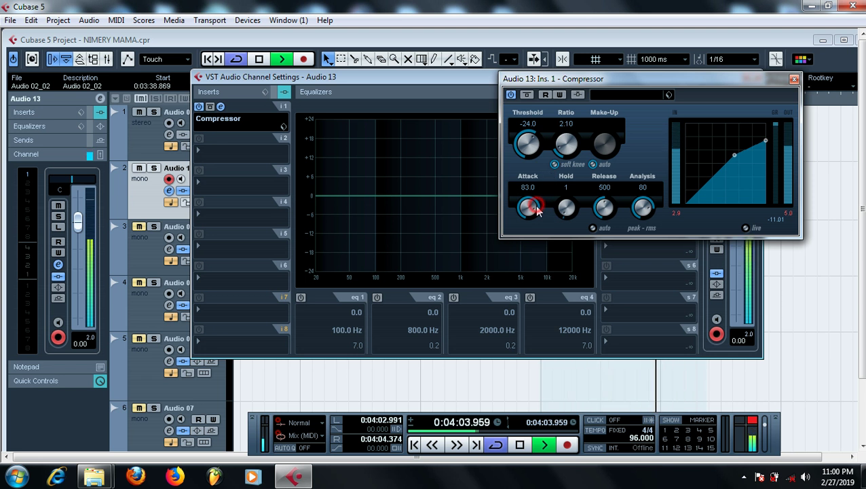
{"action": "left_click_drag", "start_coordinate": [536, 209], "coordinate": [542, 311]}
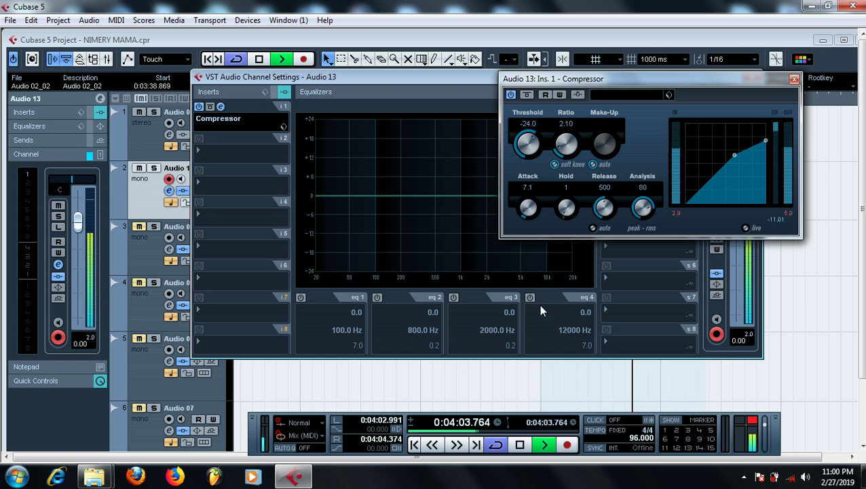
{"action": "key", "text": "space"}
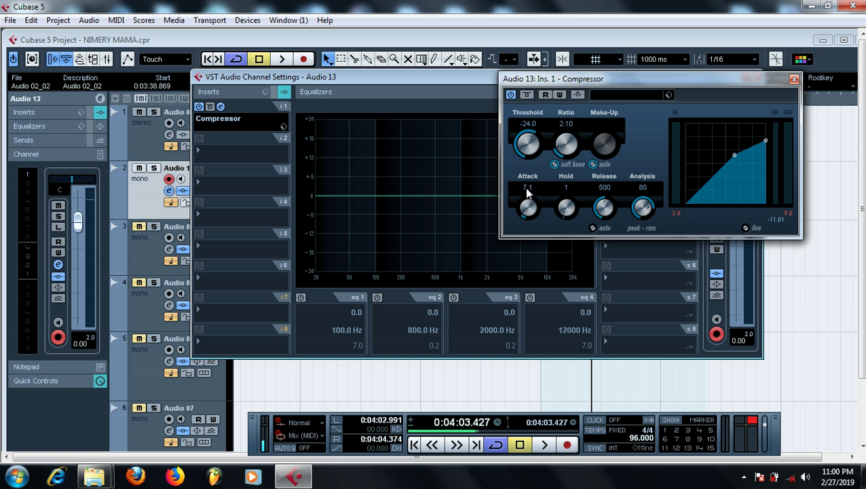
Raise the compressor's attack from the low setting to 100.0 and audition the looped clip once
{"action": "left_click_drag", "start_coordinate": [527, 192], "coordinate": [573, 148]}
{"action": "key", "text": "space"}
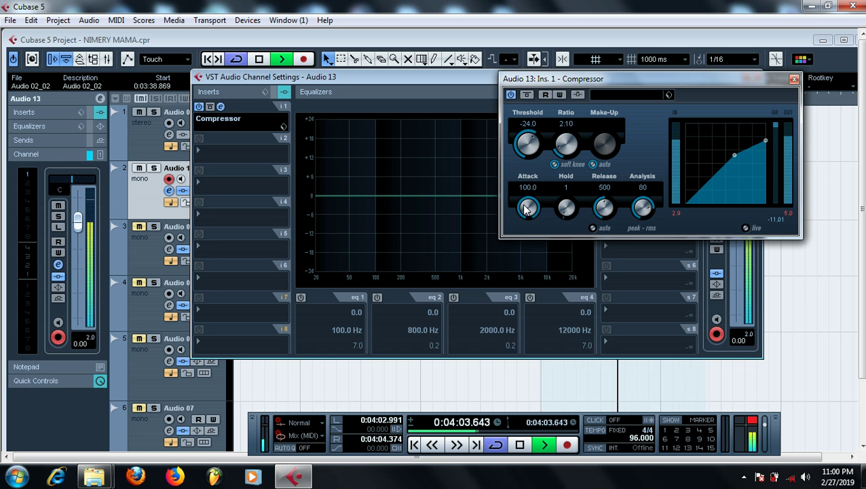
{"action": "key", "text": "space"}
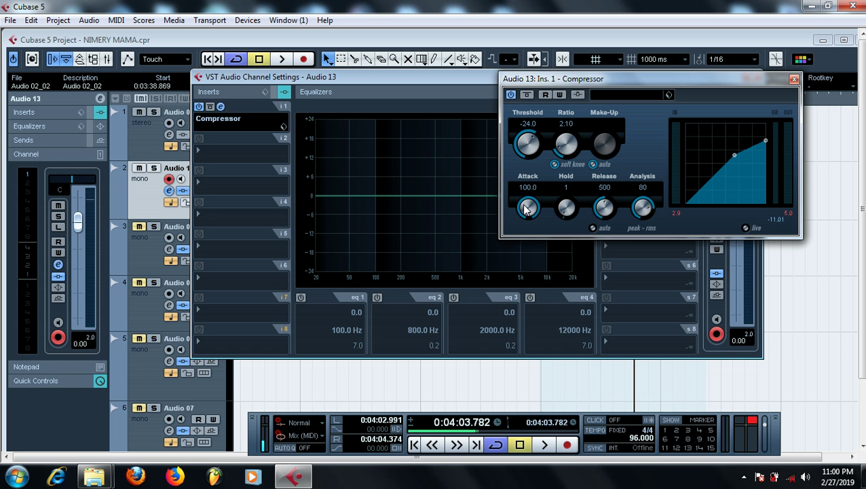
Lower the compressor's attack to 3.1 and start playing the looped clip
{"action": "left_click_drag", "start_coordinate": [528, 197], "coordinate": [523, 234]}
{"action": "left_click_drag", "start_coordinate": [537, 347], "coordinate": [537, 259]}
{"action": "key", "text": "space"}
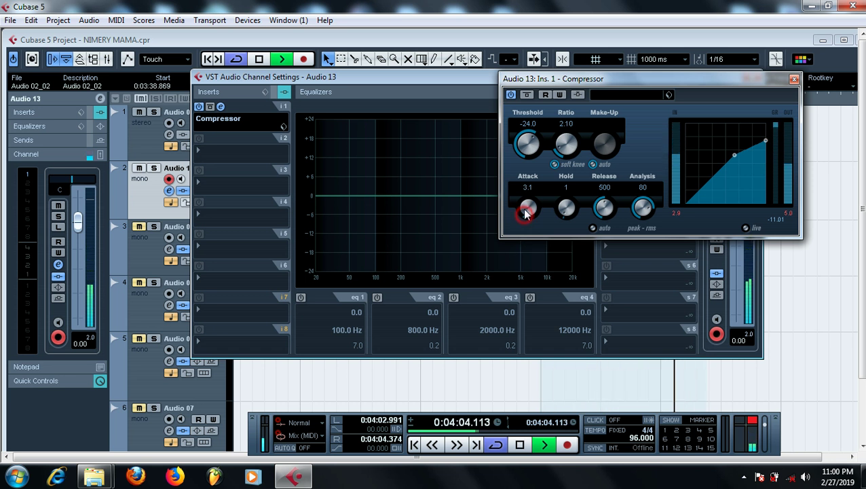
Raise the compressor's attack in stages to 9.6, 46.1 and 100.0 while the clip plays, and stop playback
{"action": "left_click_drag", "start_coordinate": [523, 214], "coordinate": [522, 203]}
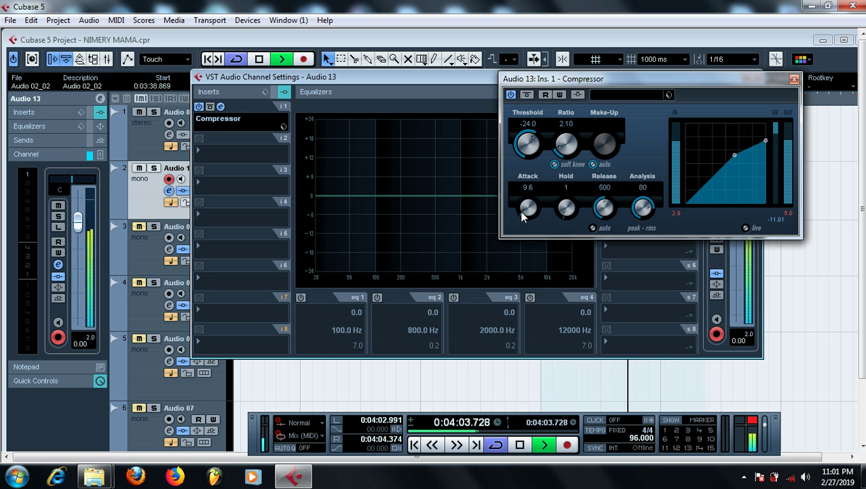
{"action": "left_click_drag", "start_coordinate": [522, 212], "coordinate": [527, 175]}
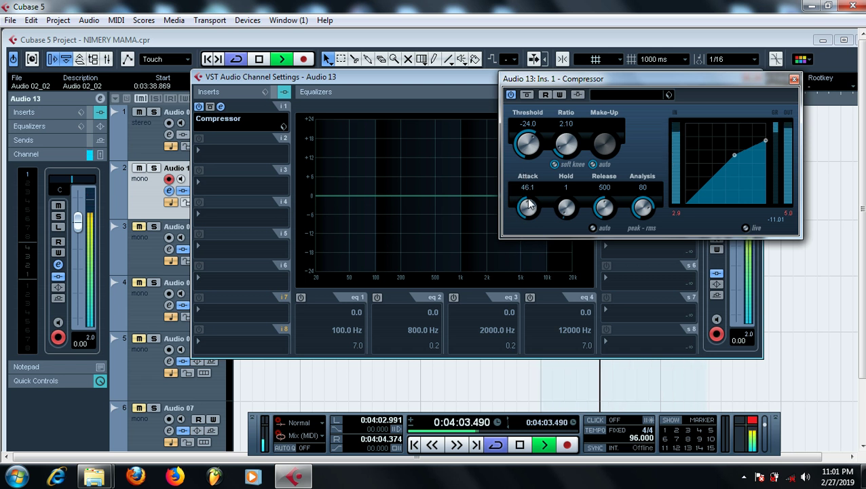
{"action": "left_click_drag", "start_coordinate": [527, 197], "coordinate": [555, 151]}
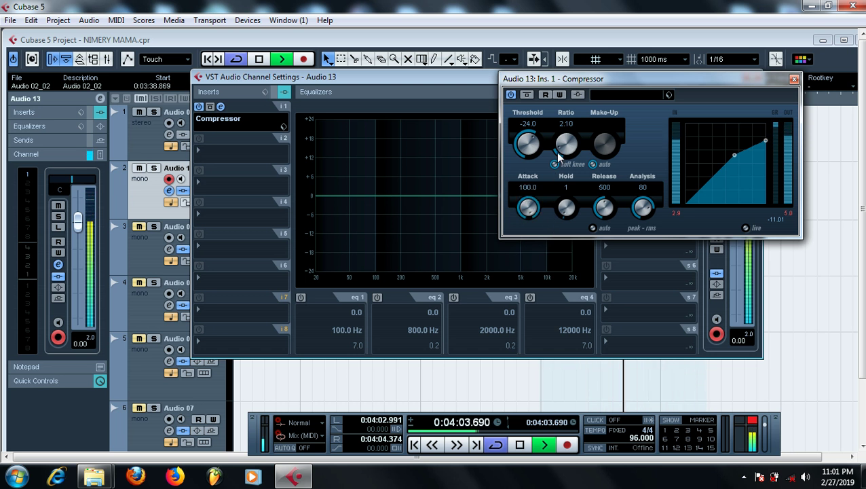
{"action": "key", "text": "space"}
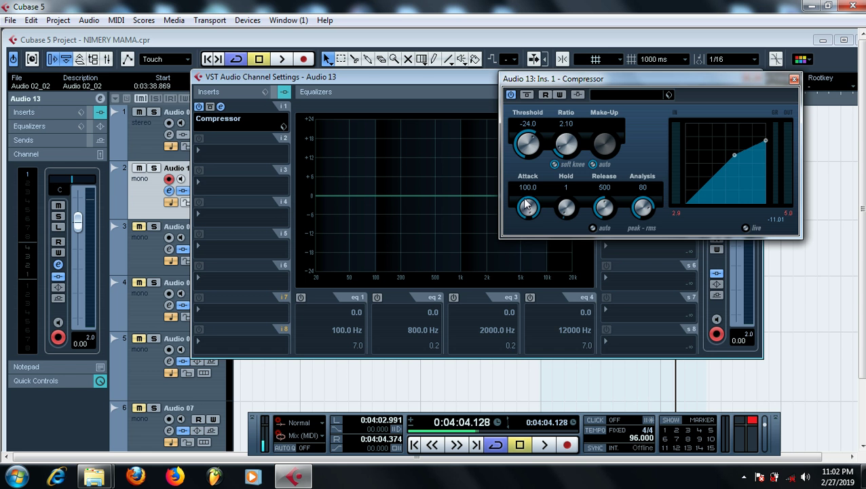
Audition the clip briefly, lower the compressor's attack to 68.5 and on to 27.6, and play the clip again
{"action": "key", "text": "space"}
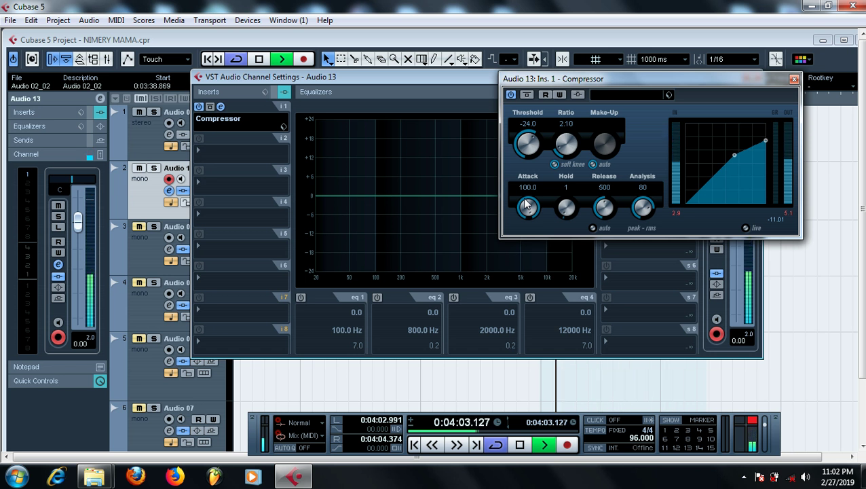
{"action": "key", "text": "space"}
{"action": "left_click_drag", "start_coordinate": [528, 204], "coordinate": [515, 228]}
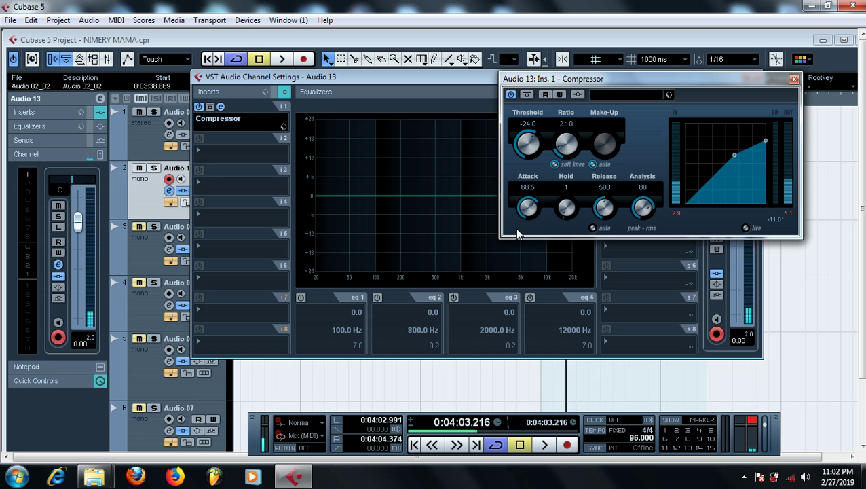
{"action": "left_click_drag", "start_coordinate": [528, 196], "coordinate": [520, 214]}
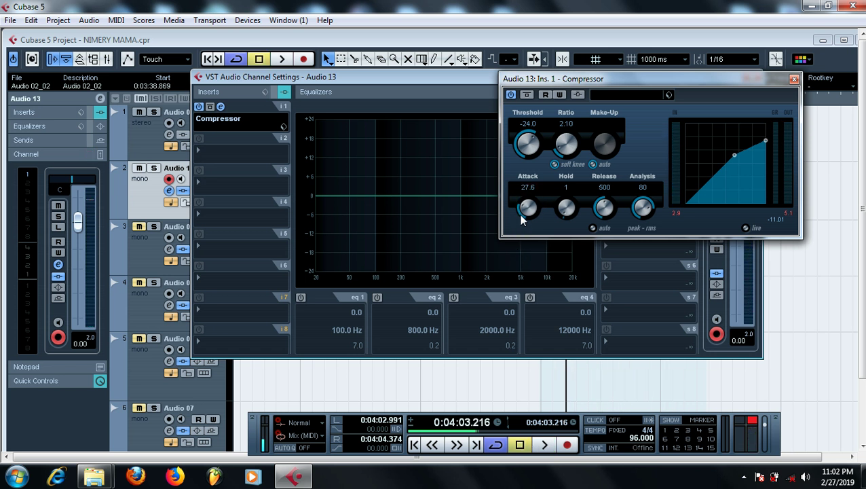
{"action": "key", "text": "space"}
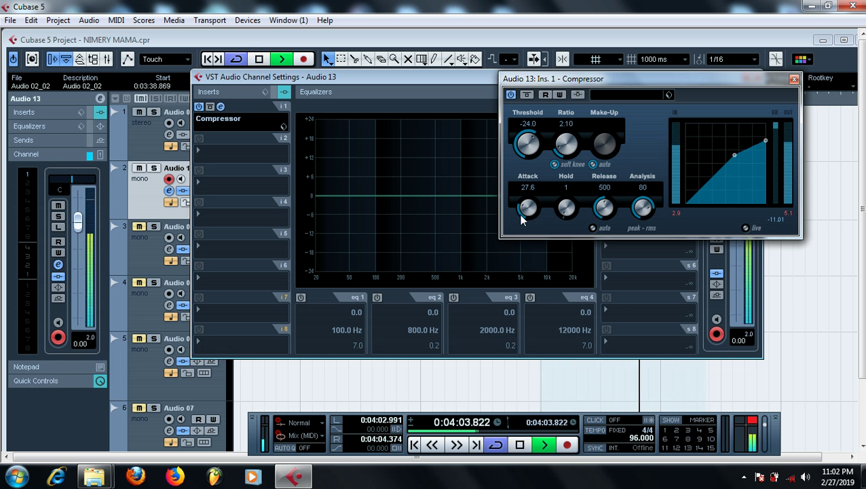
Lower the compressor's attack to 1.1 and on to 0.1 during playback, and stop the clip
{"action": "left_click_drag", "start_coordinate": [519, 213], "coordinate": [555, 256]}
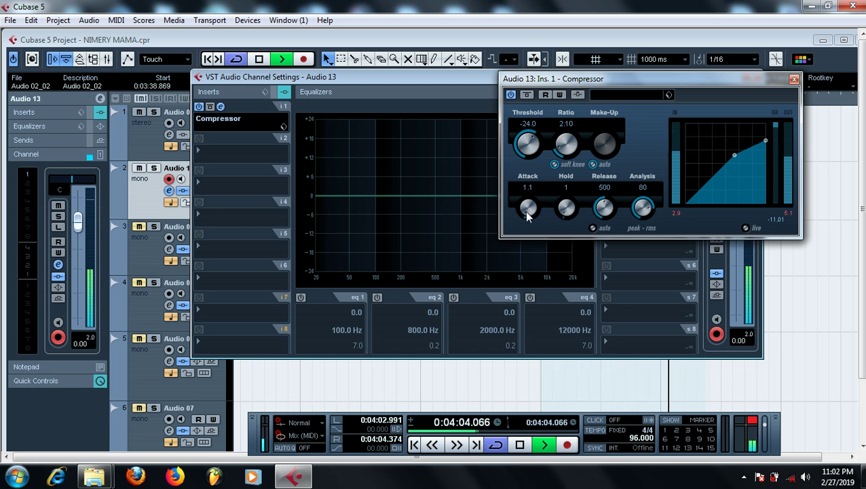
{"action": "left_click_drag", "start_coordinate": [531, 212], "coordinate": [529, 217]}
{"action": "key", "text": "space"}
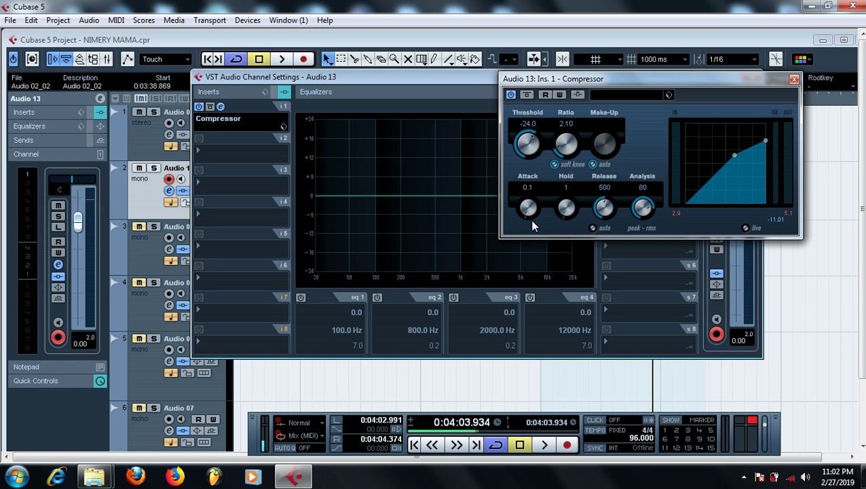
Raise the compressor's attack to 31.6, start playback, and raise the attack further to 100.0
{"action": "left_click_drag", "start_coordinate": [528, 219], "coordinate": [523, 179]}
{"action": "key", "text": "space"}
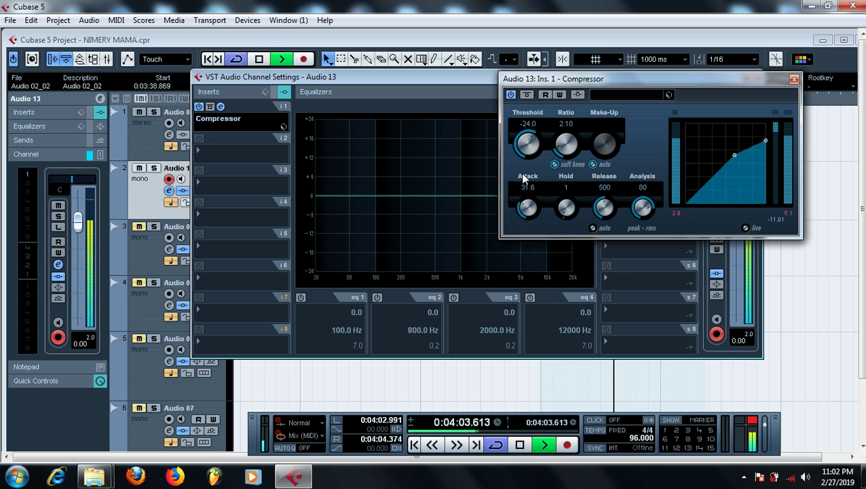
{"action": "left_click_drag", "start_coordinate": [522, 206], "coordinate": [577, 170]}
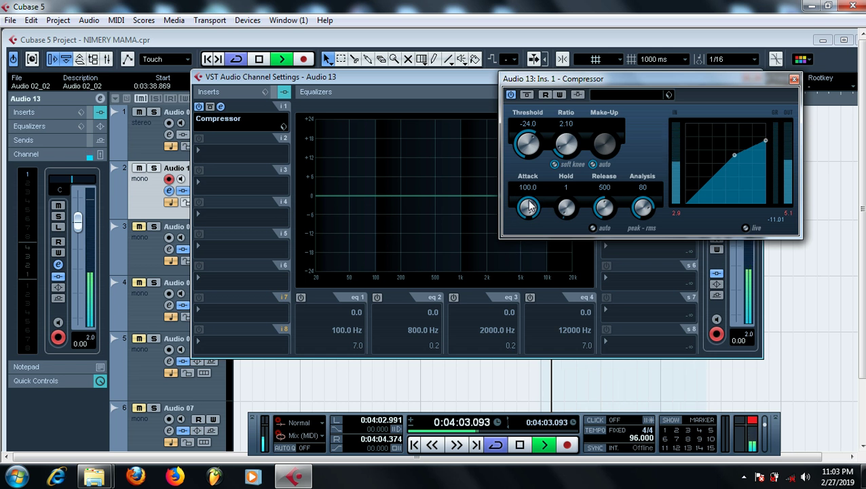
Lower the compressor's attack to 46.1 and on to 2.6 while the clip plays, and stop playback
{"action": "left_click_drag", "start_coordinate": [529, 206], "coordinate": [512, 252]}
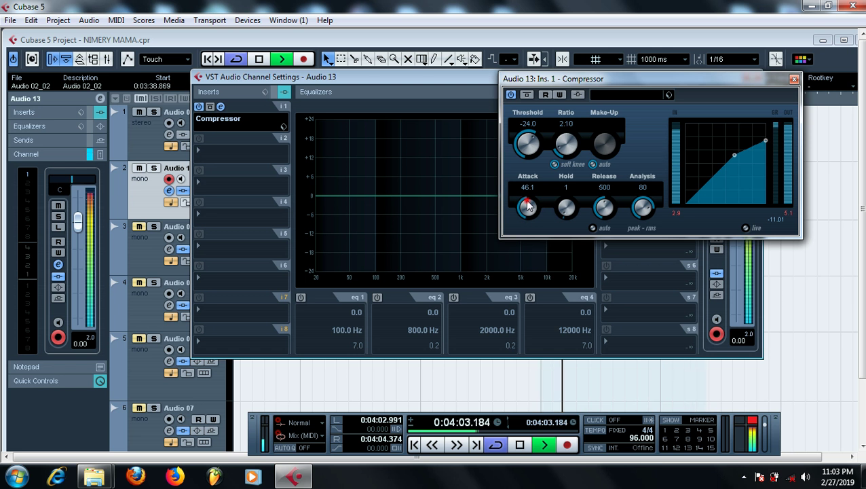
{"action": "left_click_drag", "start_coordinate": [529, 216], "coordinate": [533, 267]}
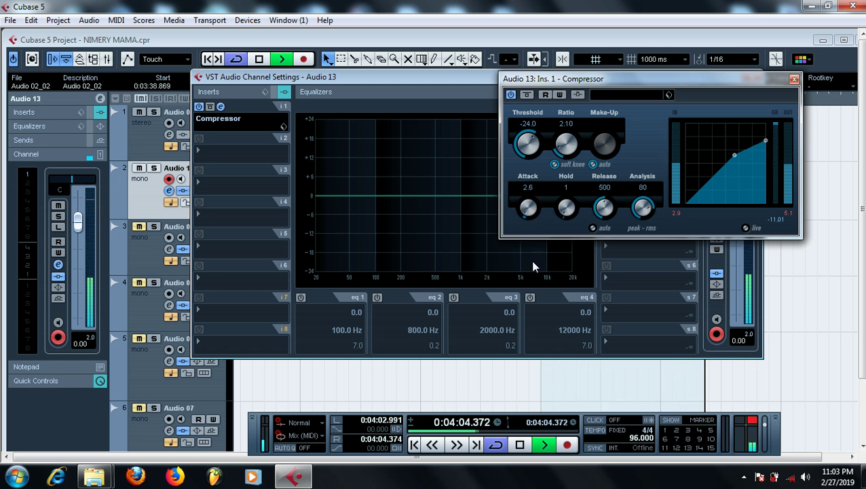
{"action": "key", "text": "space"}
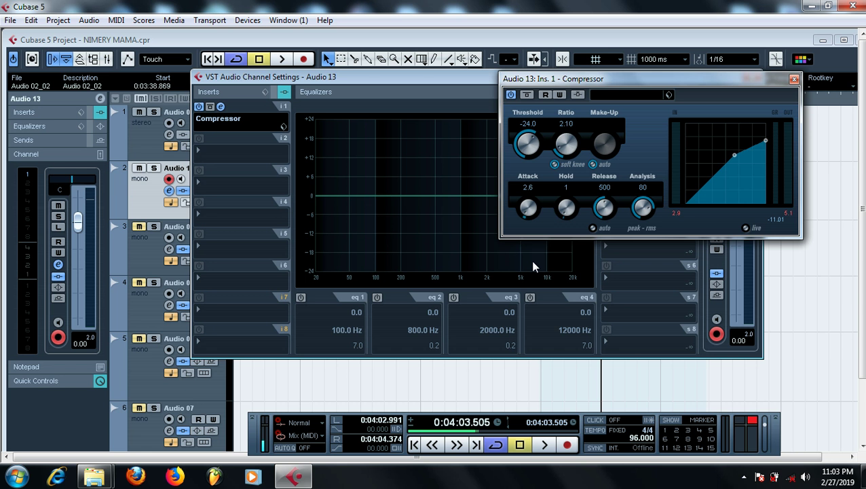
Audition the Bik_Snr clip in short bursts and raise the compressor's attack in stages to 100.0
{"action": "key", "text": "space"}
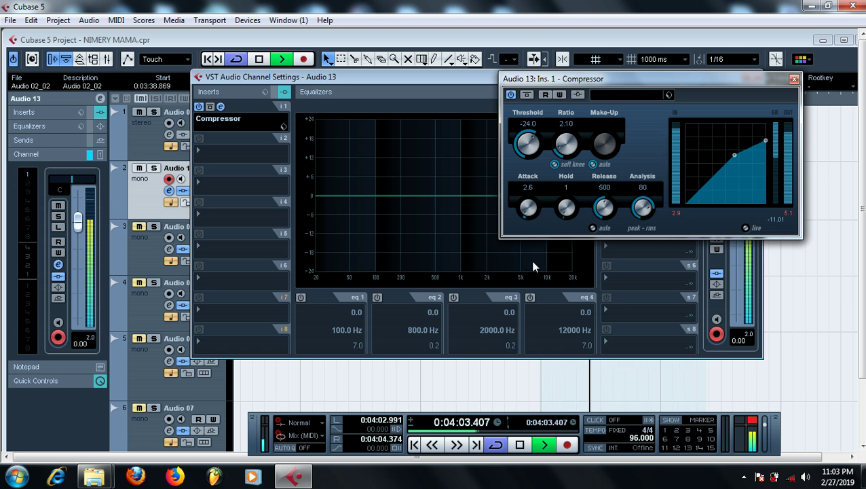
{"action": "key", "text": "space"}
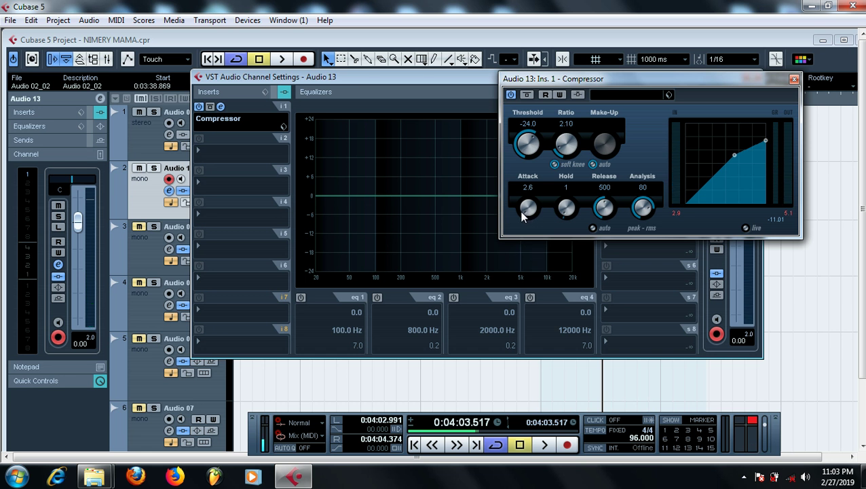
{"action": "left_click_drag", "start_coordinate": [521, 211], "coordinate": [523, 195]}
{"action": "key", "text": "space"}
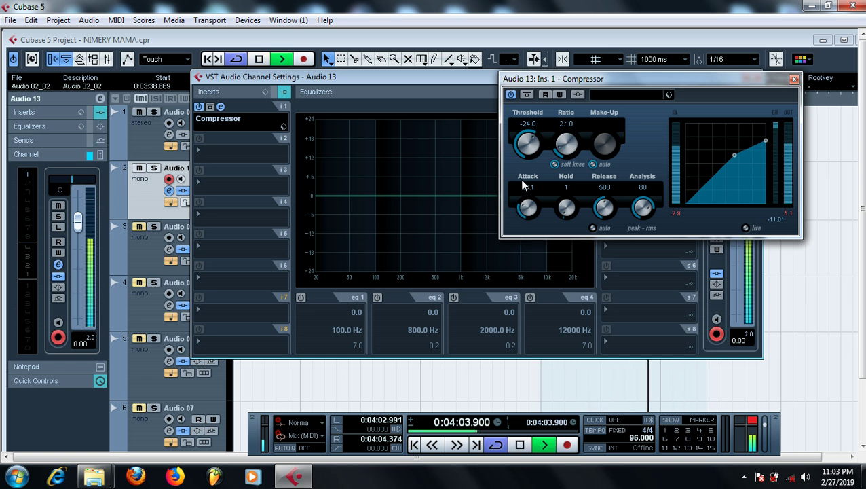
{"action": "key", "text": "space"}
{"action": "left_click_drag", "start_coordinate": [523, 212], "coordinate": [553, 217]}
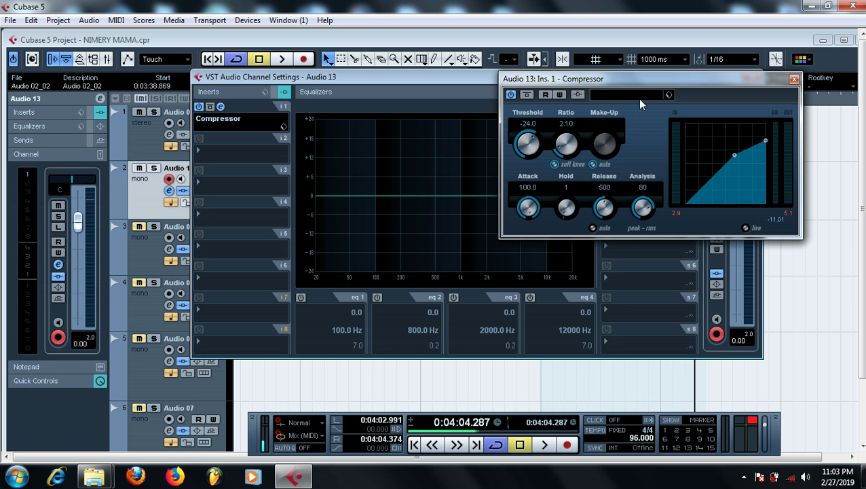
Close the compressor and channel settings windows and set the cycle range around the Bl_K clip, from 0:04:01.968 to 0:04:02.276
{"action": "left_click", "coordinate": [794, 80]}
{"action": "left_click", "coordinate": [760, 76]}
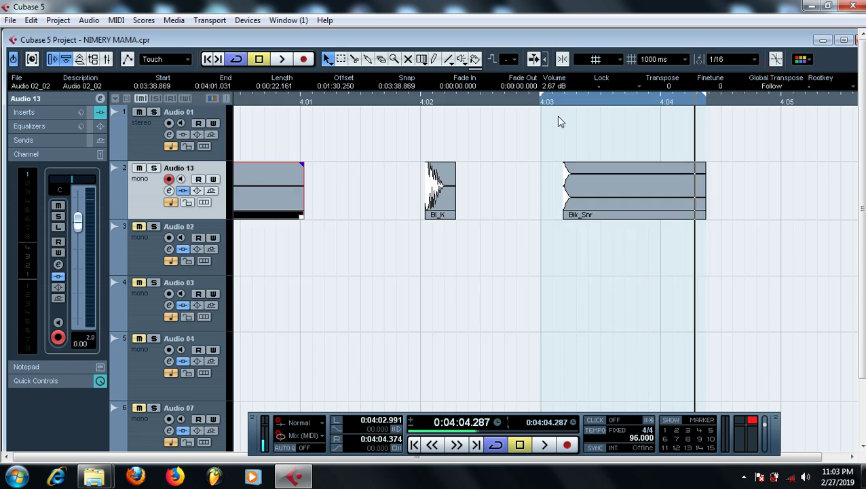
{"action": "left_click_drag", "start_coordinate": [543, 100], "coordinate": [416, 123]}
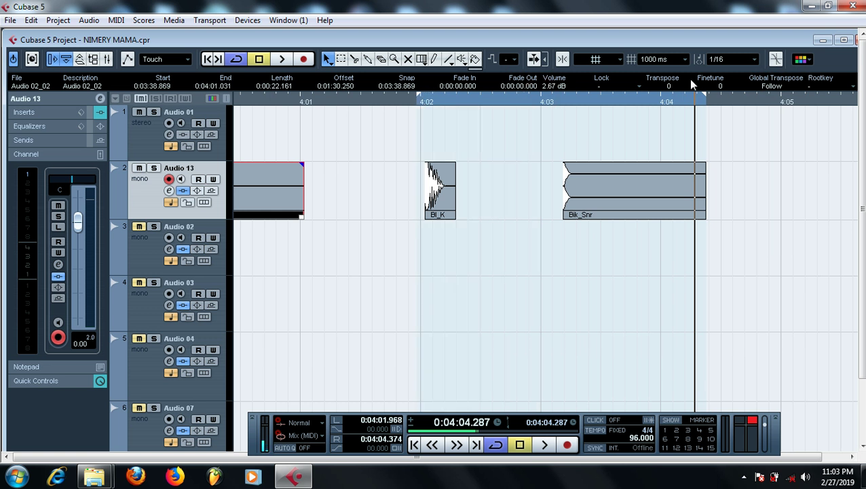
{"action": "left_click_drag", "start_coordinate": [703, 98], "coordinate": [453, 109]}
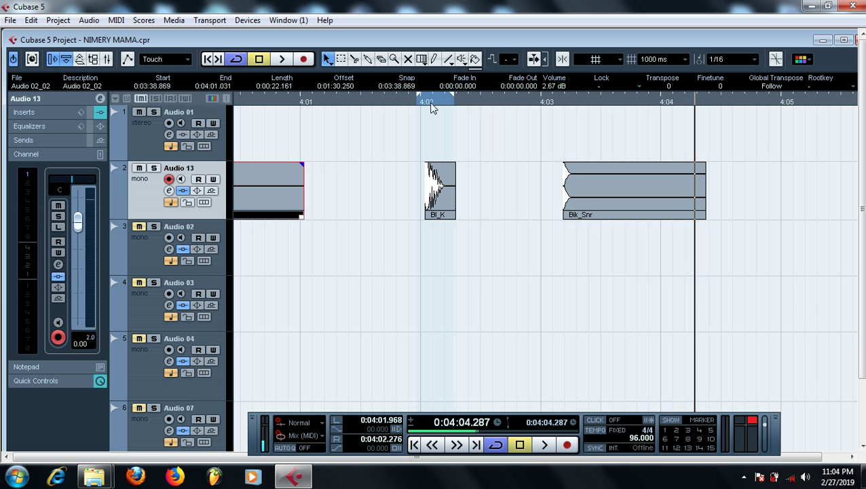
Play the Bl_K clip from its start, extend the cycle's end to 0:04:03.018 during playback, and stop
{"action": "left_click", "coordinate": [422, 107]}
{"action": "key", "text": "space"}
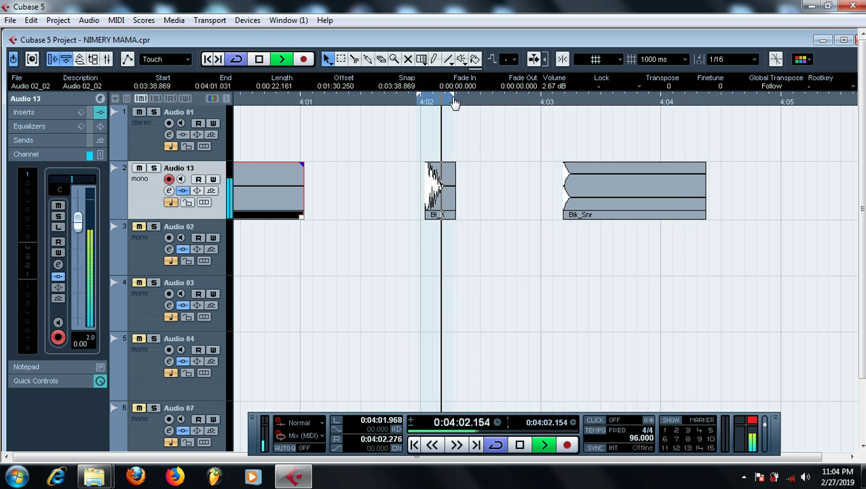
{"action": "left_click_drag", "start_coordinate": [488, 110], "coordinate": [543, 109]}
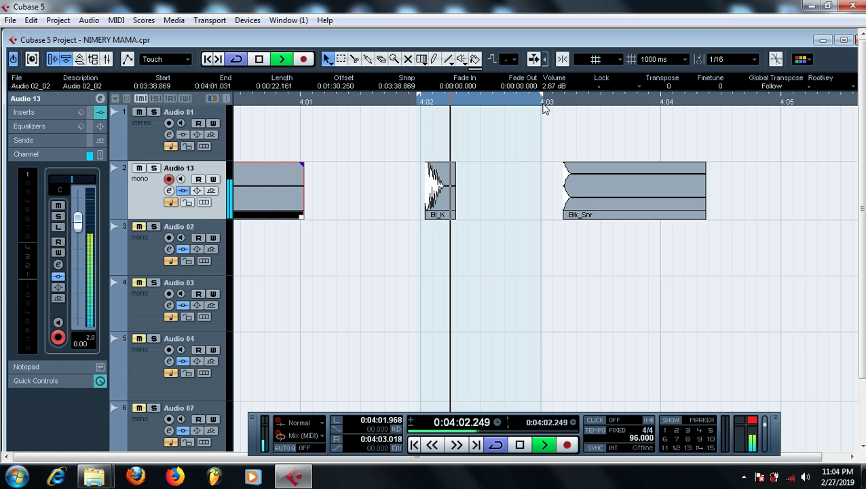
{"action": "key", "text": "space"}
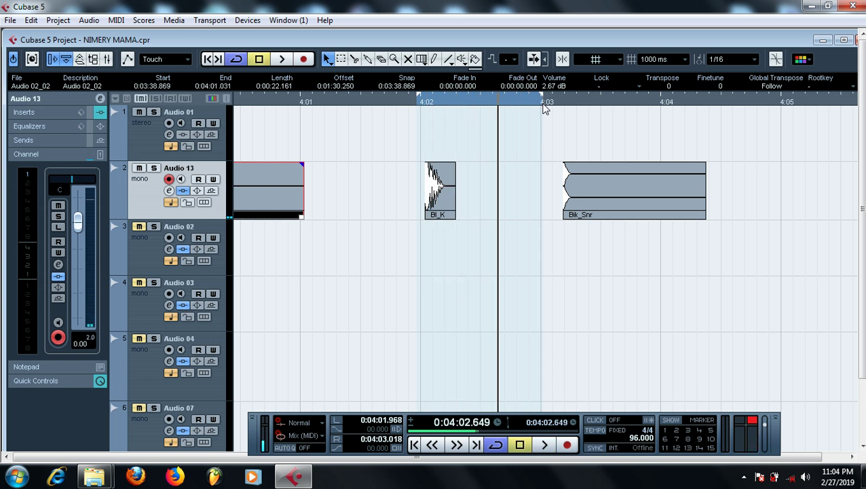
Reopen the compressor on Audio 13 and audition the Bl_K clip with the attack at 100.0
{"action": "left_click", "coordinate": [169, 190]}
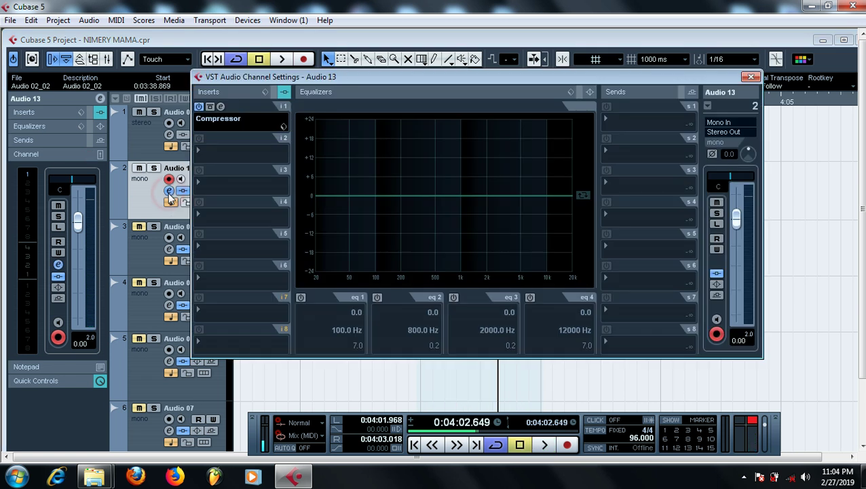
{"action": "left_click", "coordinate": [218, 106]}
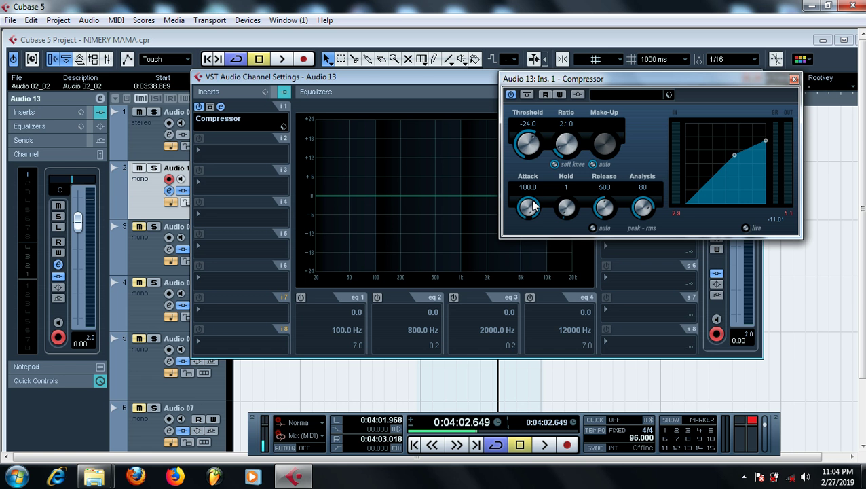
{"action": "key", "text": "space"}
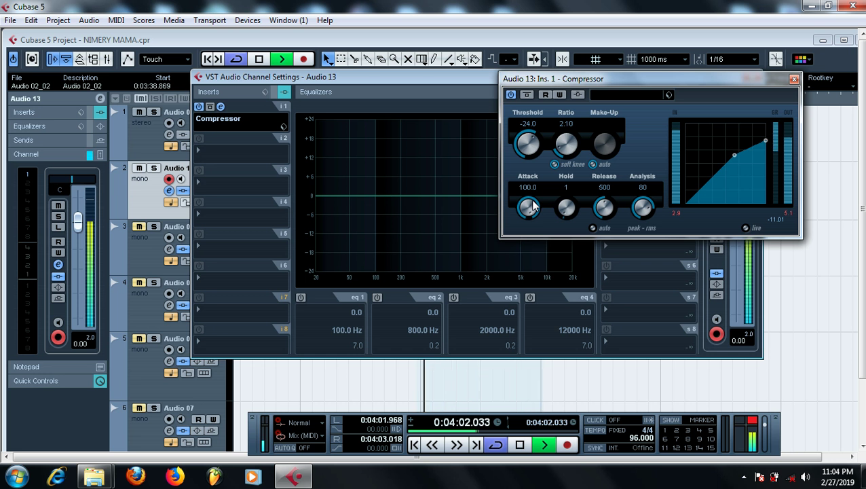
{"action": "key", "text": "space"}
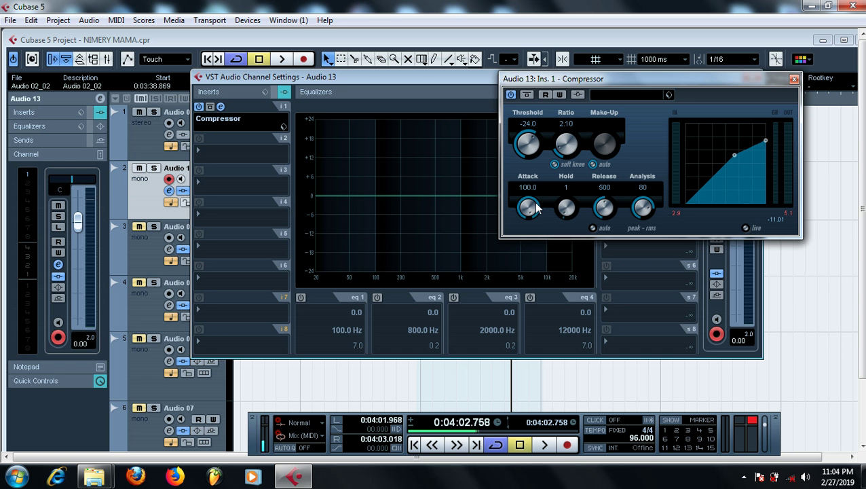
Play the Bl_K clip, lower the compressor's attack to 52.5 and on to 0.1, and stop playback
{"action": "key", "text": "space"}
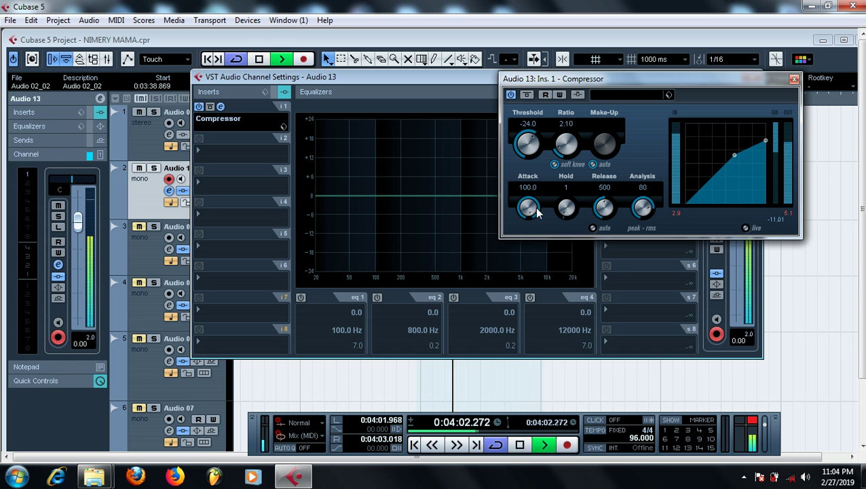
{"action": "left_click_drag", "start_coordinate": [537, 209], "coordinate": [532, 268]}
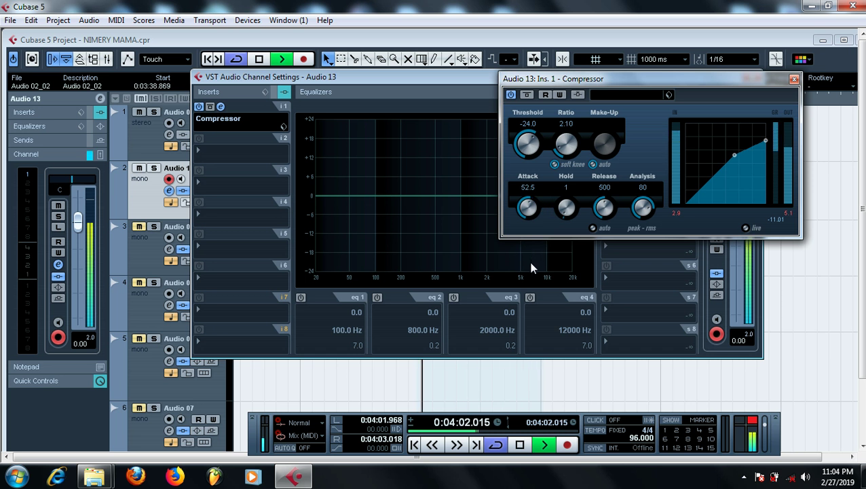
{"action": "left_click_drag", "start_coordinate": [532, 205], "coordinate": [531, 242]}
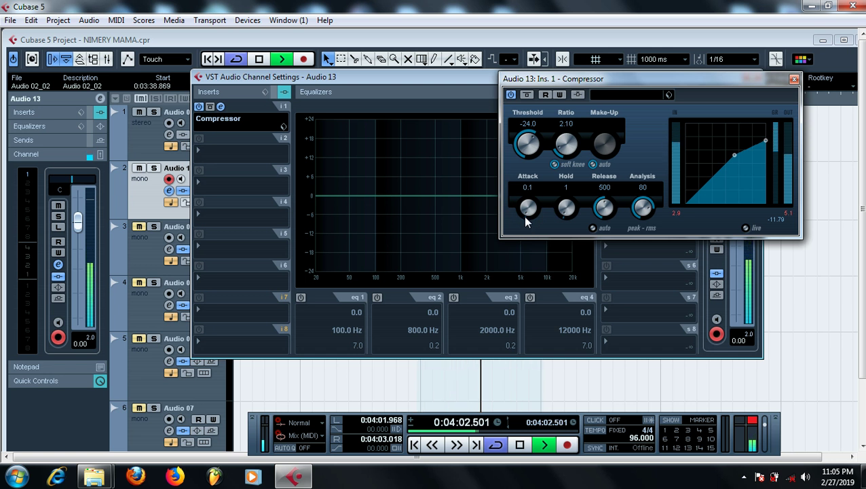
{"action": "key", "text": "space"}
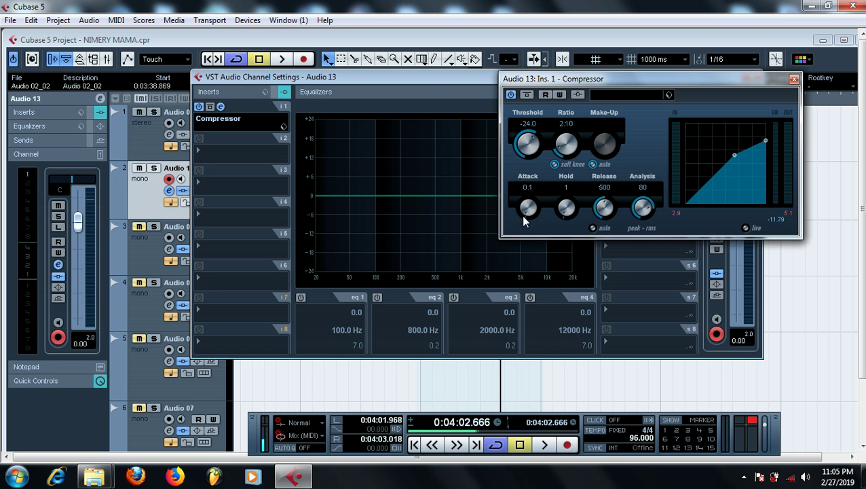
Play the Bl_K clip while twice raising the compressor's attack to 100.0 and lowering it to 0.1, and stop playback
{"action": "key", "text": "space"}
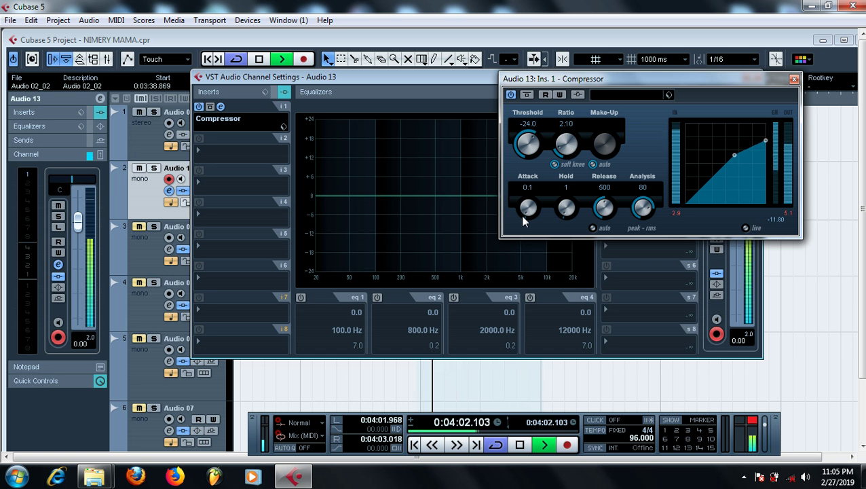
{"action": "left_click_drag", "start_coordinate": [521, 216], "coordinate": [569, 117]}
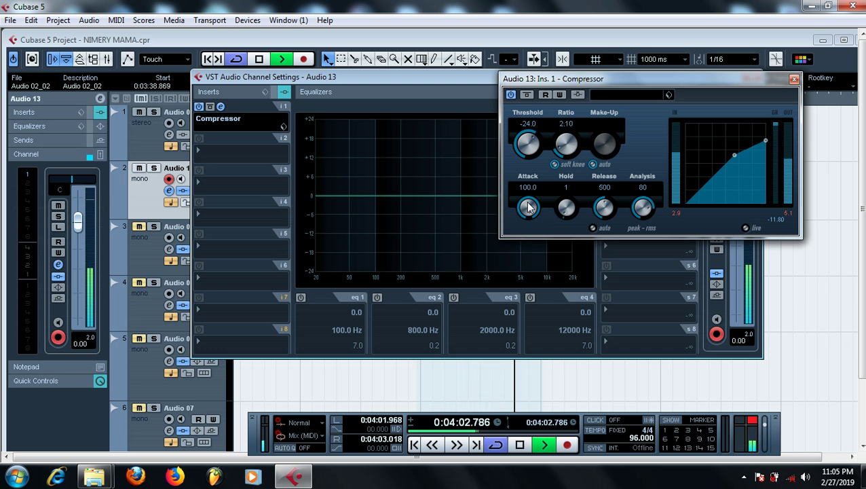
{"action": "left_click_drag", "start_coordinate": [529, 207], "coordinate": [536, 344]}
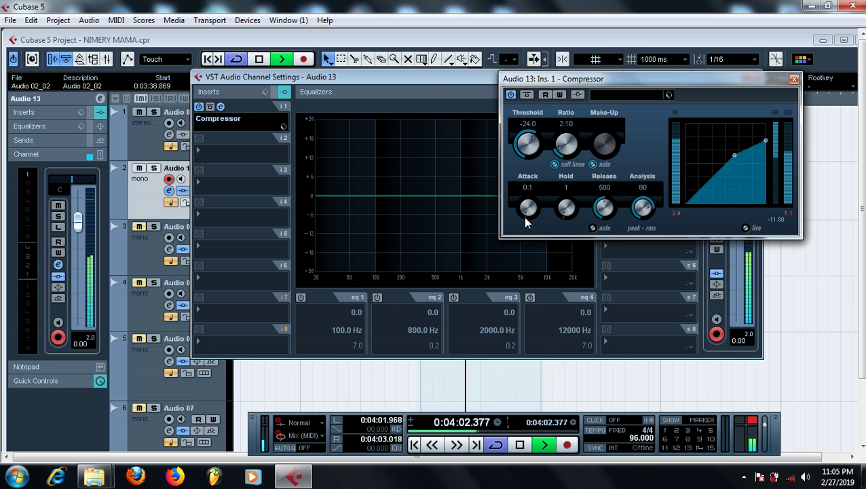
{"action": "left_click_drag", "start_coordinate": [525, 218], "coordinate": [580, 94]}
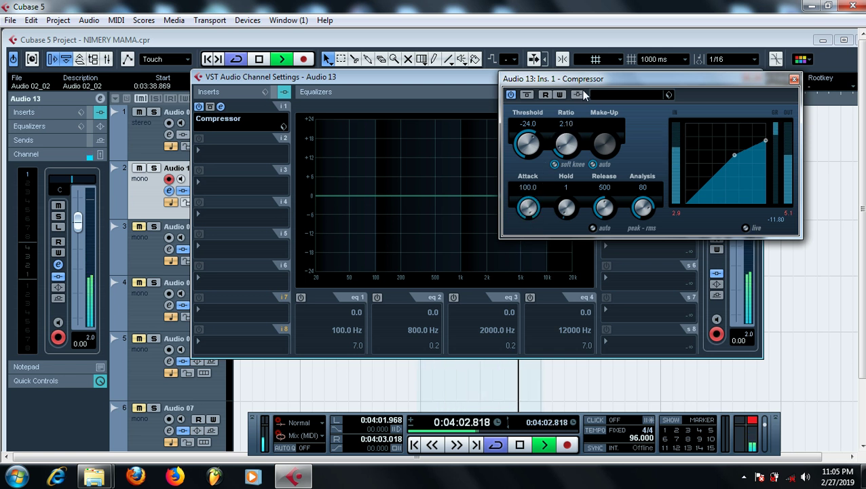
{"action": "left_click_drag", "start_coordinate": [581, 92], "coordinate": [554, 250]}
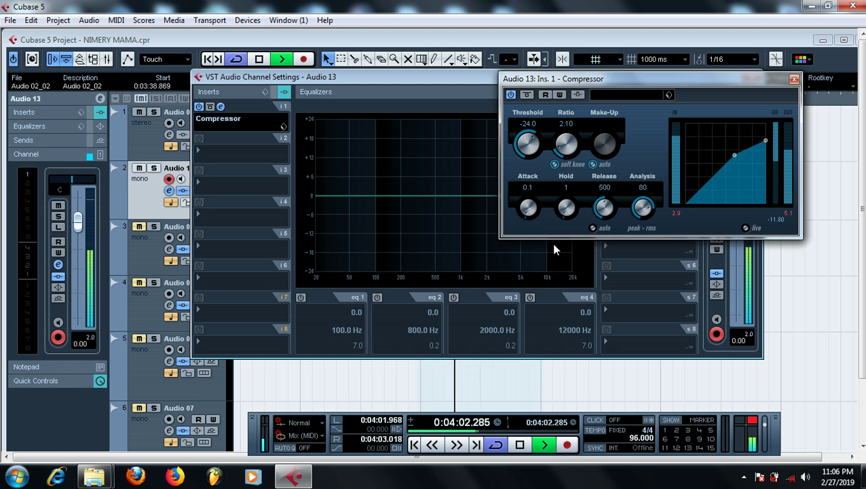
{"action": "key", "text": "space"}
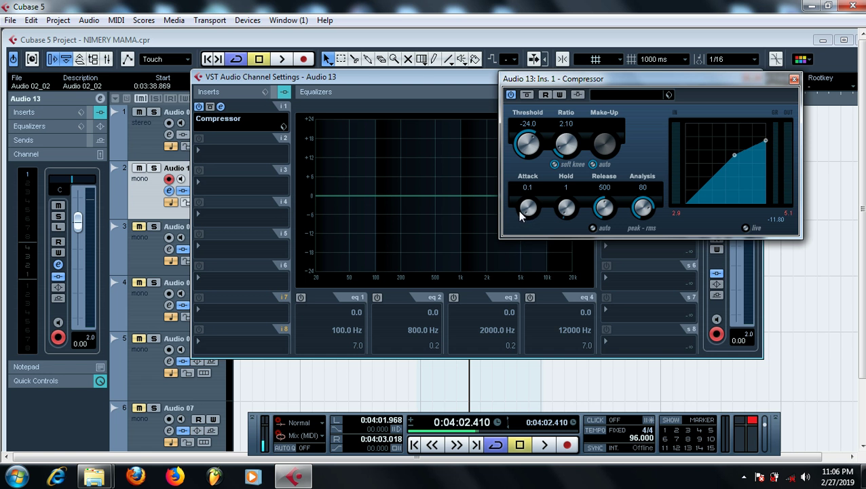
Audition the Bl_K clip briefly, raise the compressor's attack to 100.0, and audition the clip again
{"action": "key", "text": "space"}
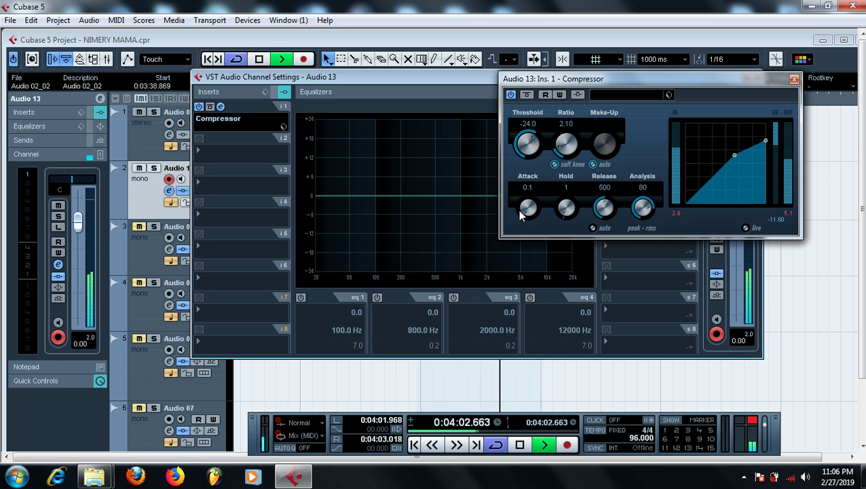
{"action": "key", "text": "space"}
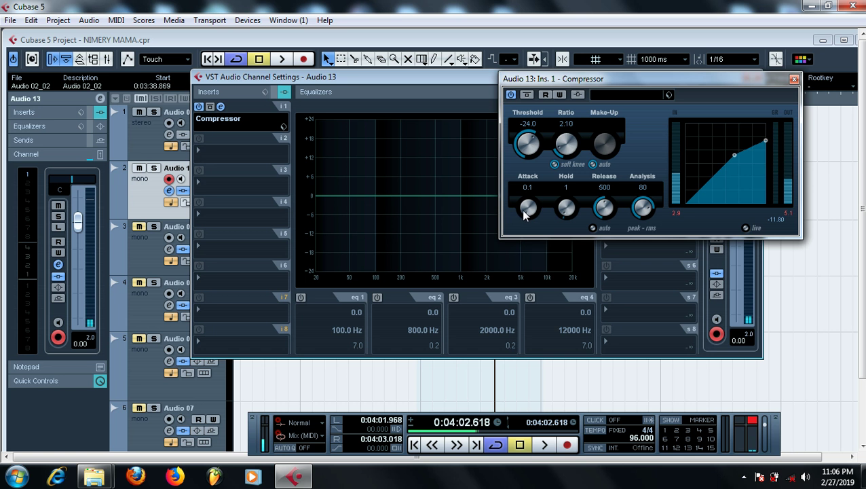
{"action": "left_click_drag", "start_coordinate": [522, 215], "coordinate": [604, 114]}
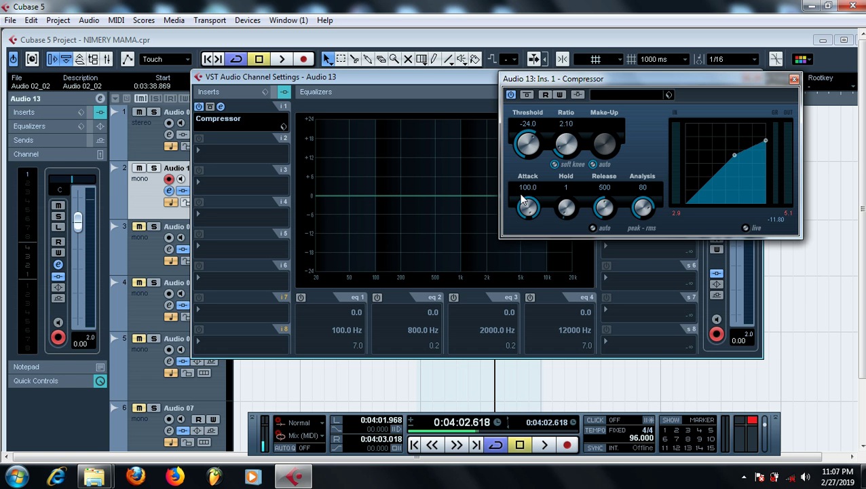
{"action": "key", "text": "space"}
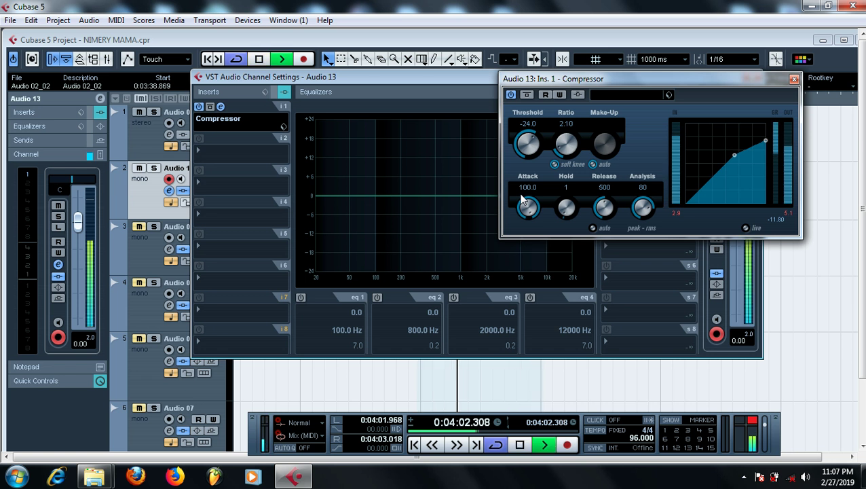
{"action": "key", "text": "space"}
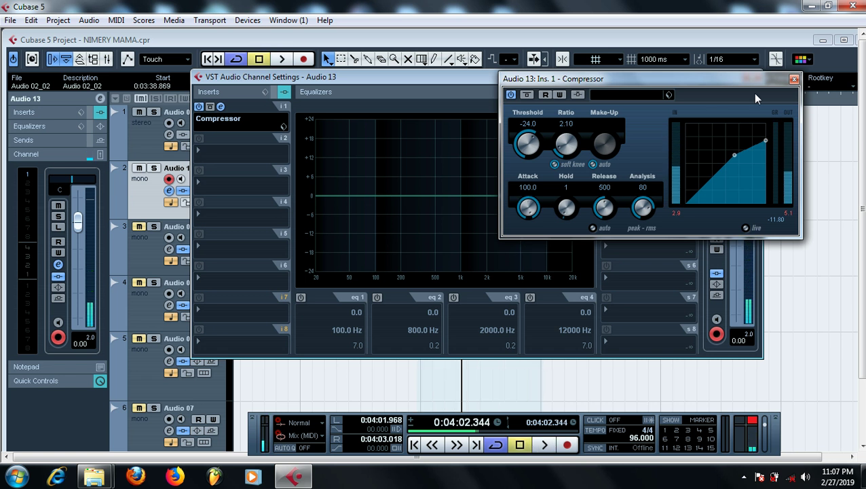
Close the compressor and channel settings of Audio 13 and place the playhead near the start of the Bl_K clip
{"action": "left_click", "coordinate": [793, 81]}
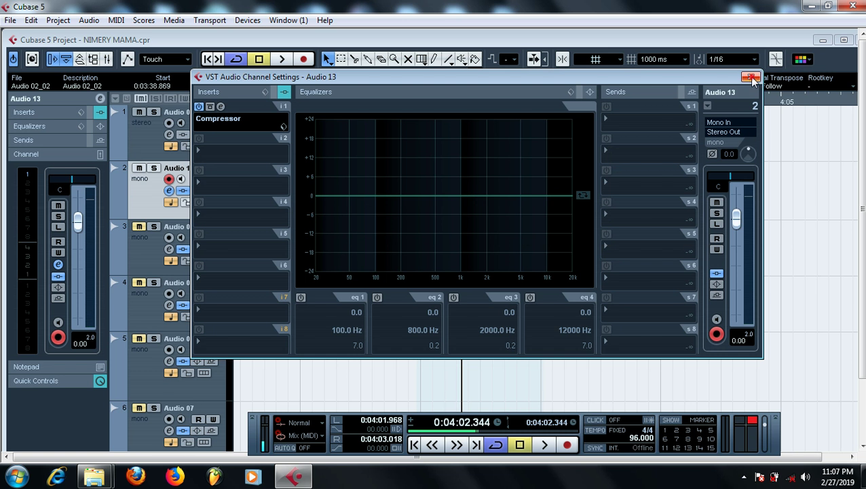
{"action": "left_click", "coordinate": [751, 77]}
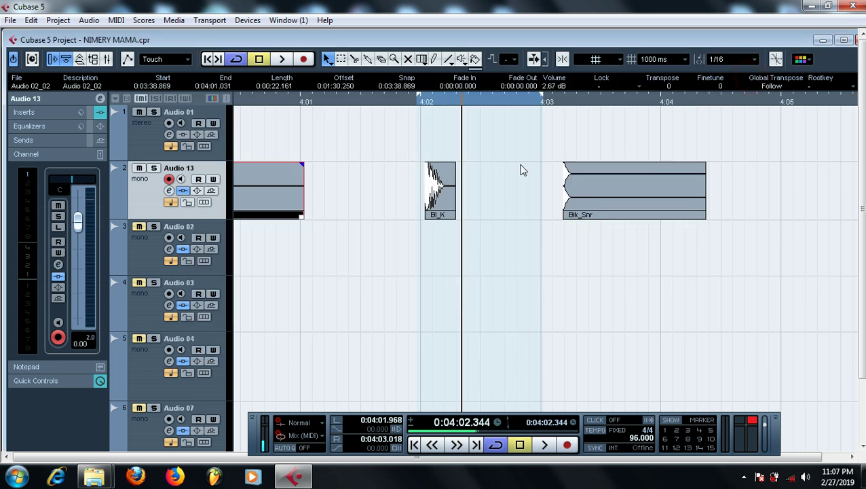
{"action": "left_click", "coordinate": [429, 99]}
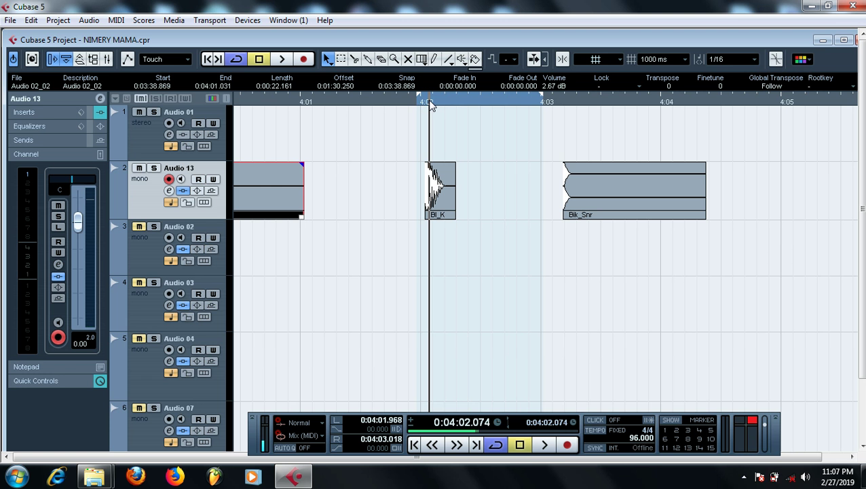
Set the cycle range around the Audio 02_02 clip, from 0:03:38.579 to 0:04:00.707, and move the playhead to the clip's start
{"action": "key", "text": "g"}
{"action": "key", "text": "g"}
{"action": "key", "text": "g"}
{"action": "key", "text": "g"}
{"action": "key", "text": "g"}
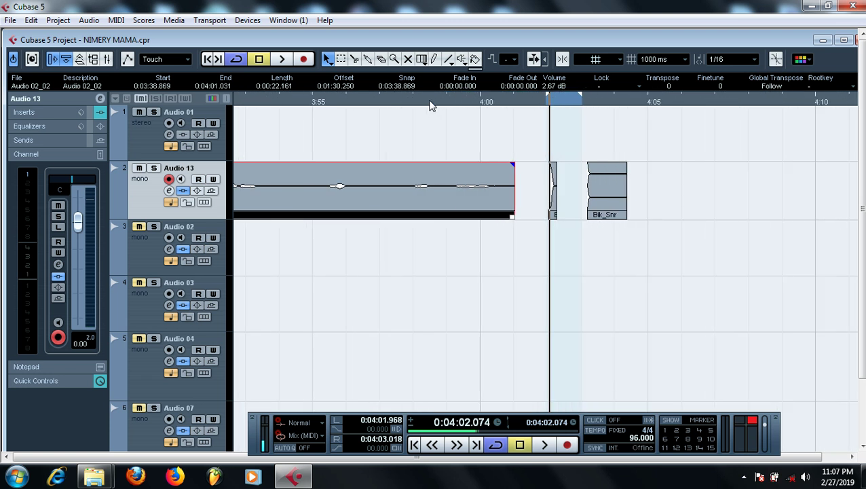
{"action": "key", "text": "g"}
{"action": "key", "text": "g"}
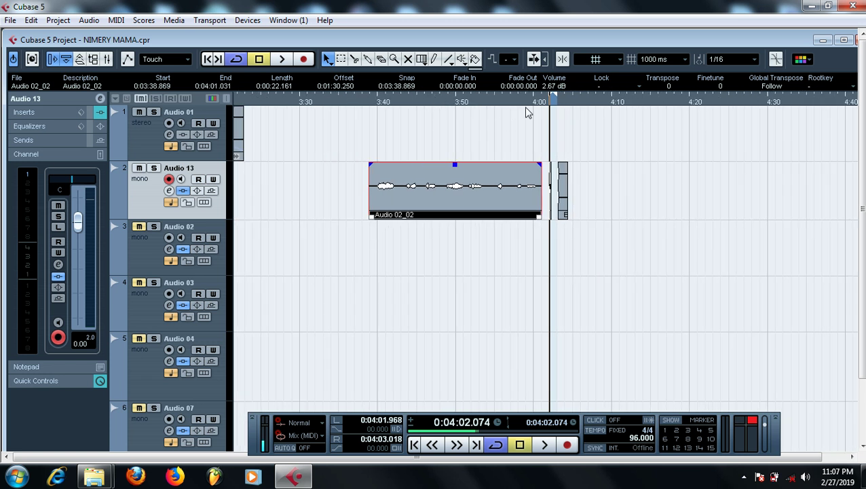
{"action": "left_click_drag", "start_coordinate": [554, 100], "coordinate": [369, 114]}
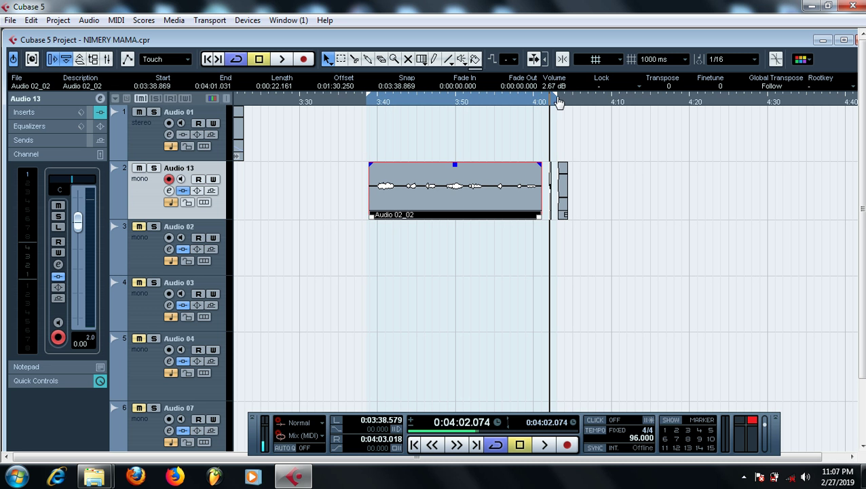
{"action": "left_click_drag", "start_coordinate": [545, 102], "coordinate": [539, 104]}
{"action": "left_click", "coordinate": [372, 107]}
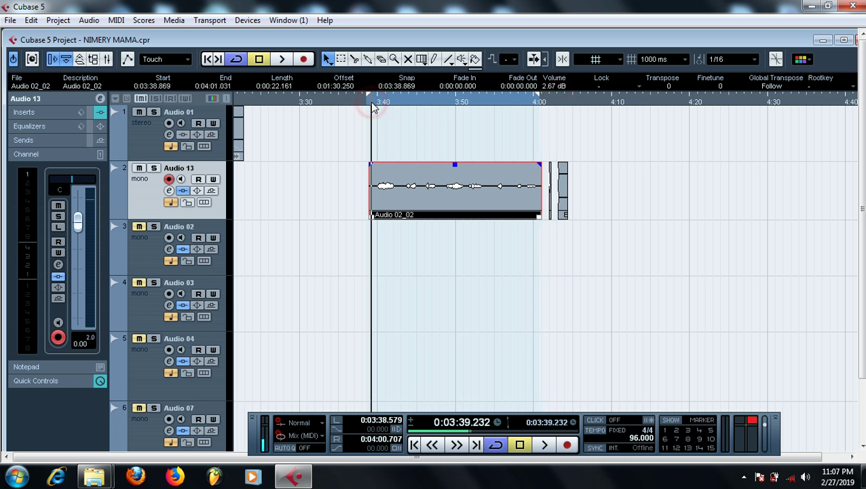
Shorten the cycle range to end at 0:03:43.233 so it covers only the opening phrase of Audio 02_02
{"action": "key", "text": "h"}
{"action": "key", "text": "h"}
{"action": "key", "text": "h"}
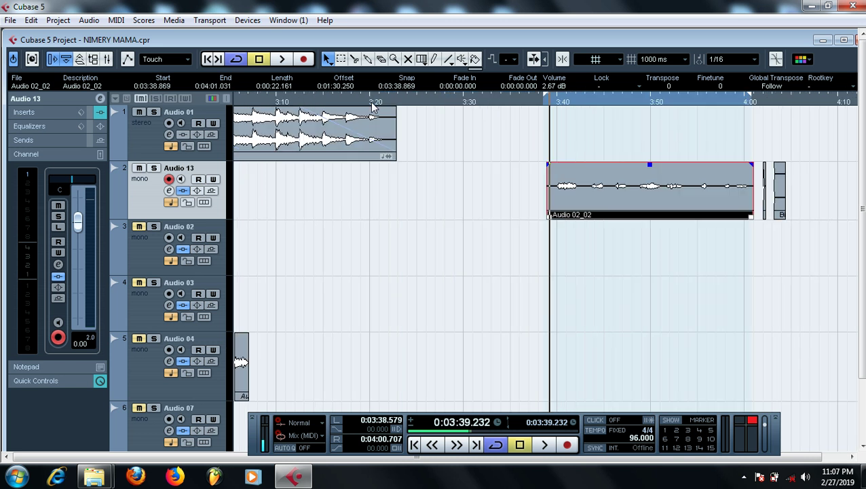
{"action": "key", "text": "g"}
{"action": "key", "text": "g"}
{"action": "key", "text": "g"}
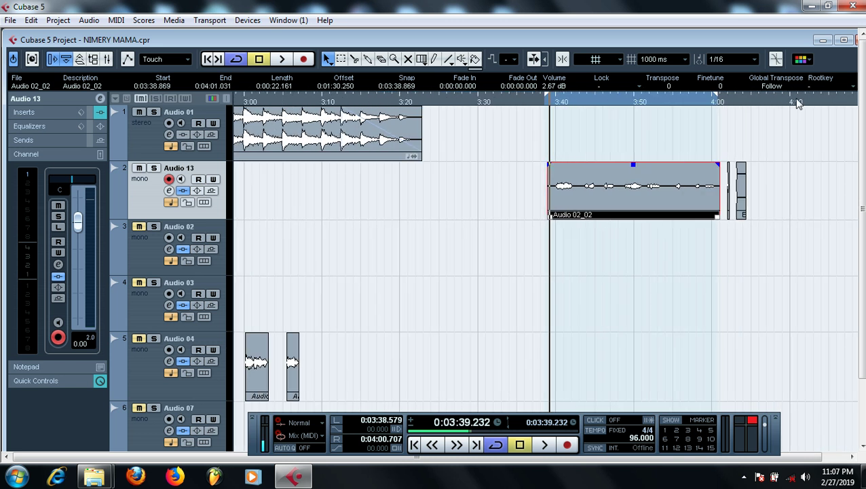
{"action": "left_click_drag", "start_coordinate": [717, 96], "coordinate": [581, 114]}
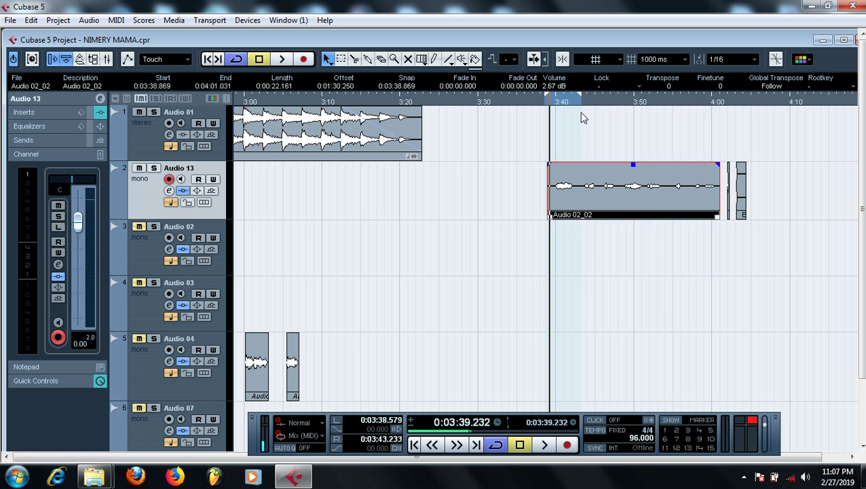
Audition the opening phrase of Audio 02_02 and stop playback
{"action": "key", "text": "h"}
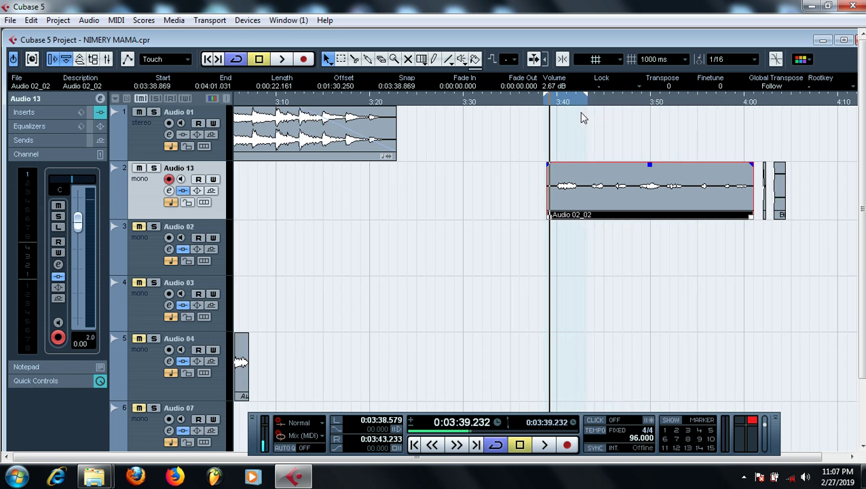
{"action": "key", "text": "h"}
{"action": "key", "text": "h"}
{"action": "key", "text": "h"}
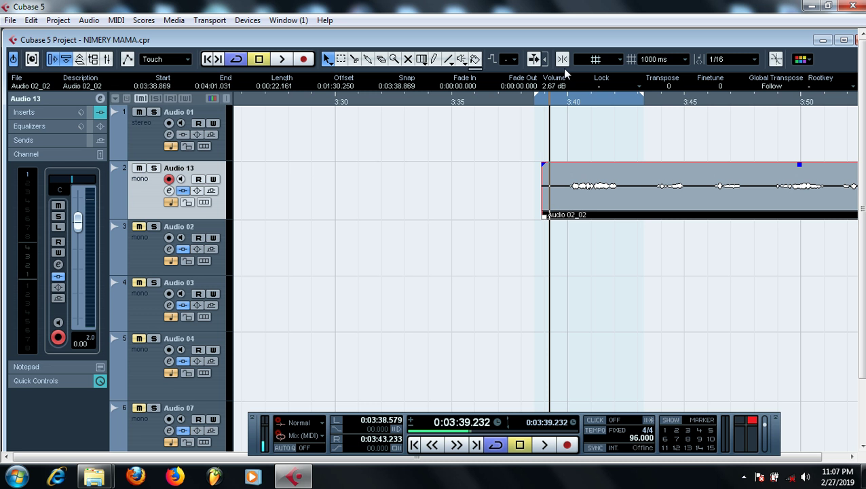
{"action": "key", "text": "space"}
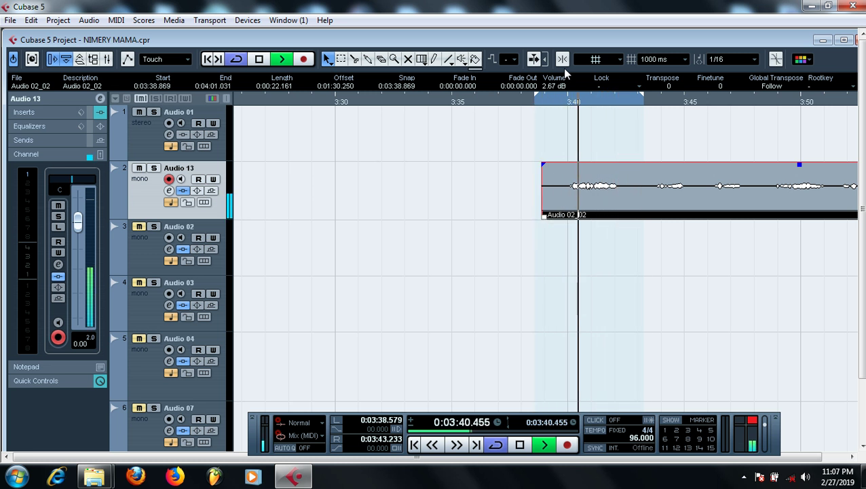
{"action": "key", "text": "space"}
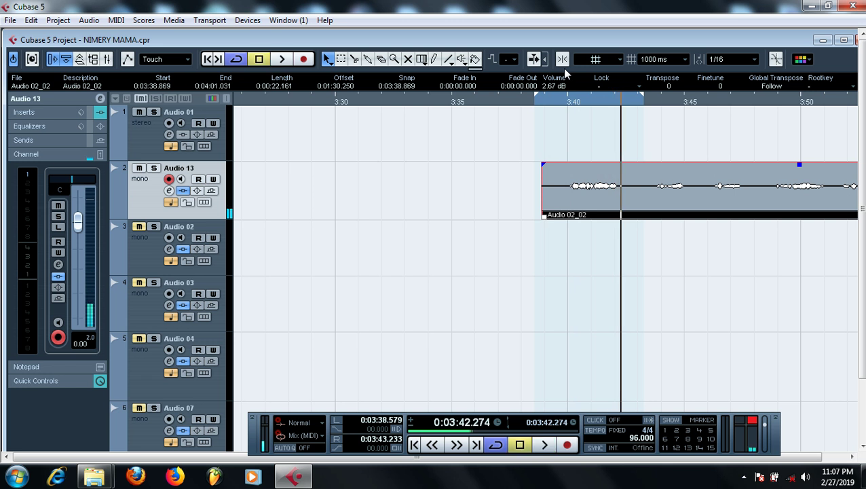
Reopen the compressor on Audio 13 and, during looped playback, lower its attack through 77.5, 52.5 and 11.1 to 0.1
{"action": "left_click", "coordinate": [169, 191]}
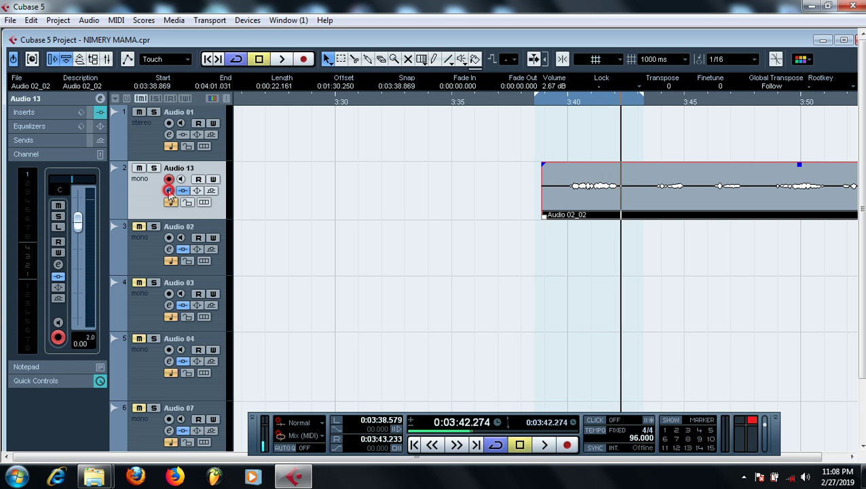
{"action": "left_click", "coordinate": [221, 107]}
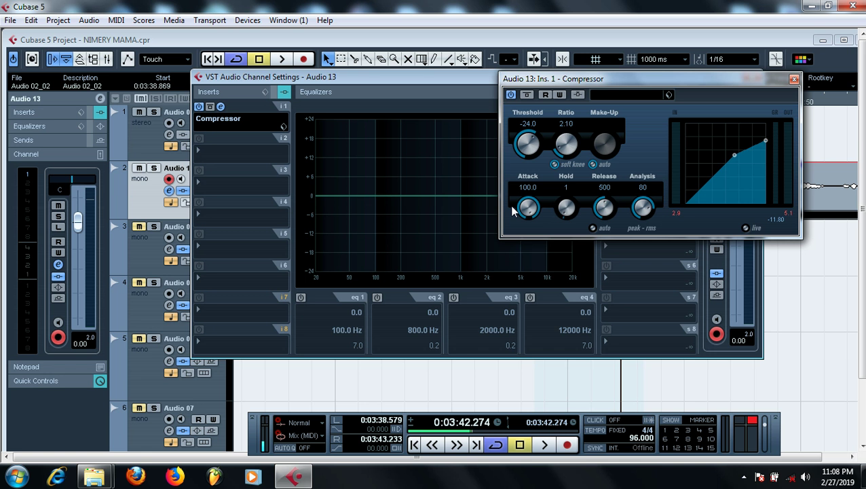
{"action": "key", "text": "space"}
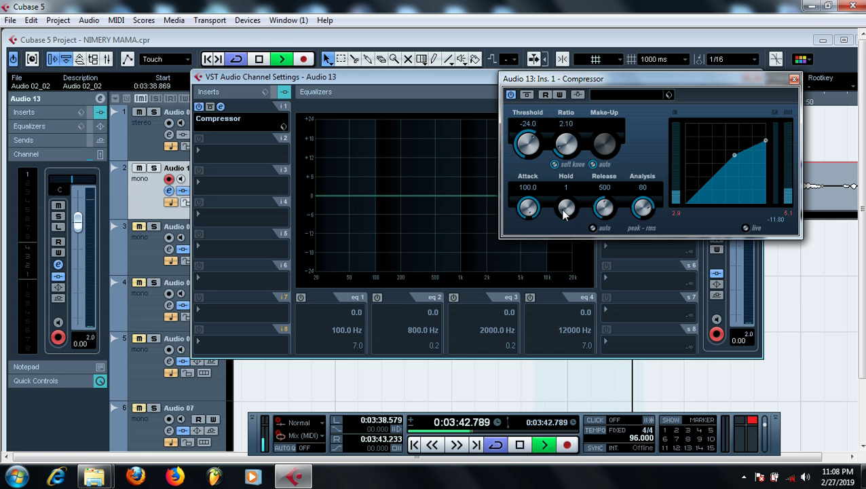
{"action": "left_click_drag", "start_coordinate": [535, 212], "coordinate": [534, 221]}
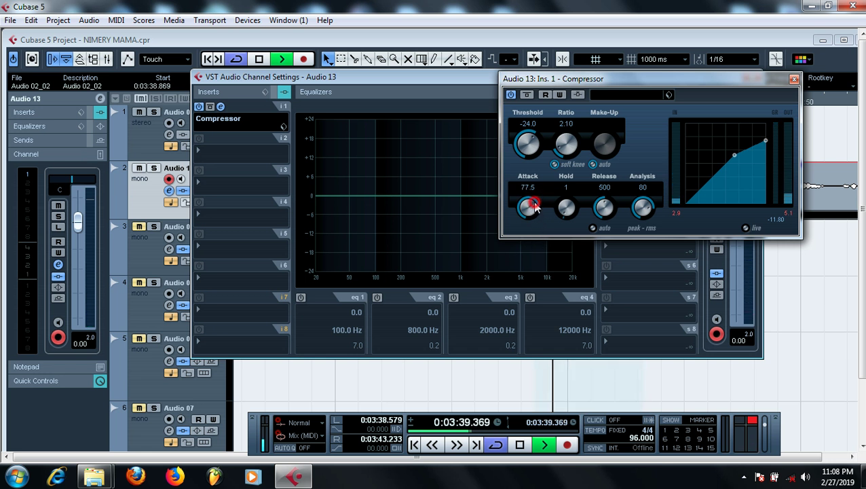
{"action": "left_click_drag", "start_coordinate": [533, 219], "coordinate": [536, 237]}
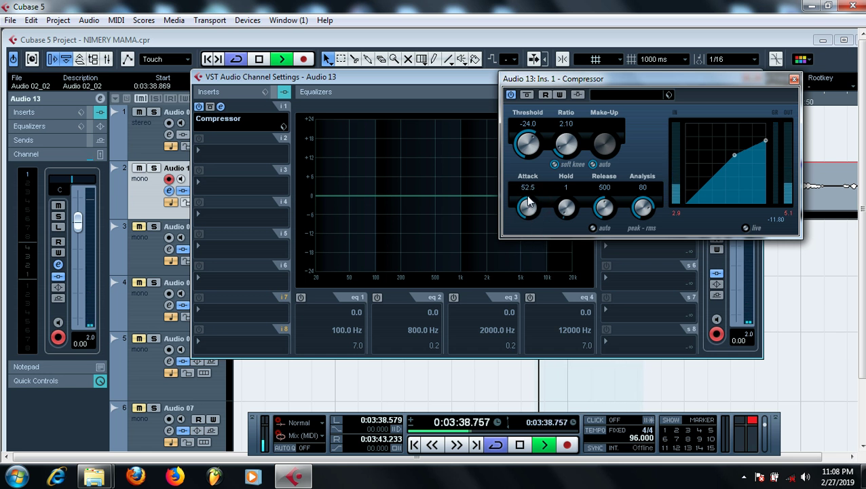
{"action": "left_click_drag", "start_coordinate": [528, 199], "coordinate": [531, 255]}
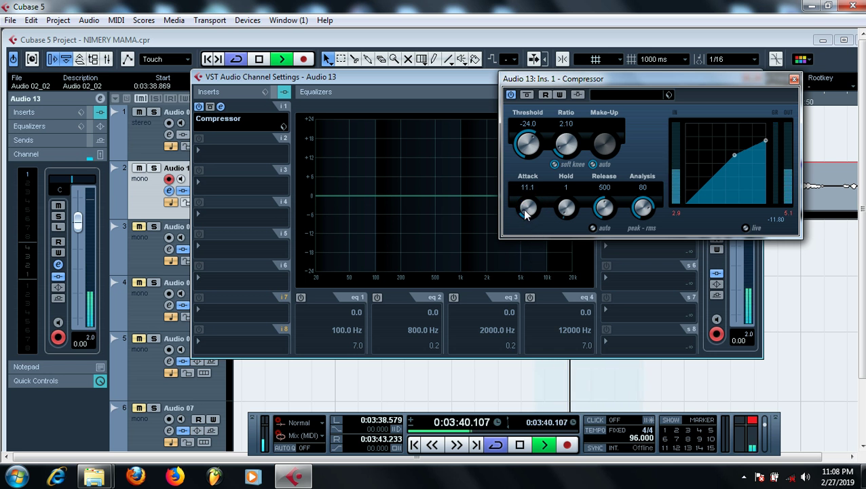
{"action": "left_click_drag", "start_coordinate": [525, 222], "coordinate": [529, 235]}
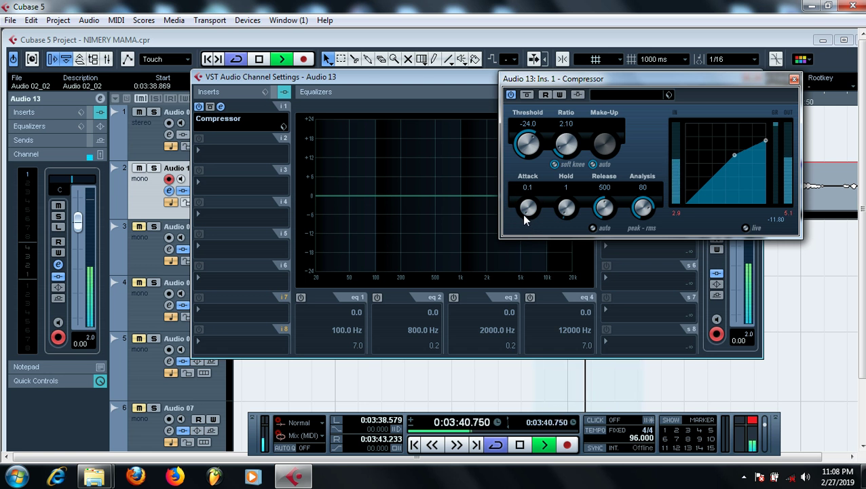
Raise the compressor's attack to 100.0 during playback, lower it to 4.1 and on to 0.1, and stop playback
{"action": "left_click_drag", "start_coordinate": [524, 216], "coordinate": [556, 98]}
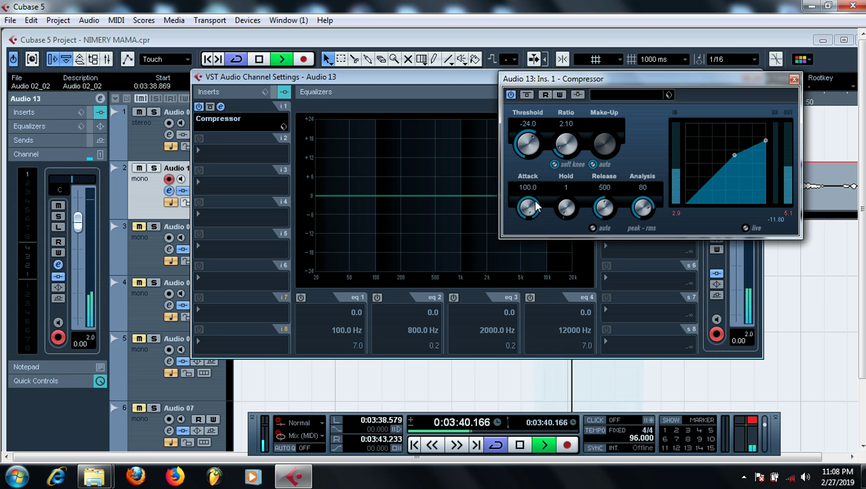
{"action": "left_click_drag", "start_coordinate": [534, 208], "coordinate": [539, 330]}
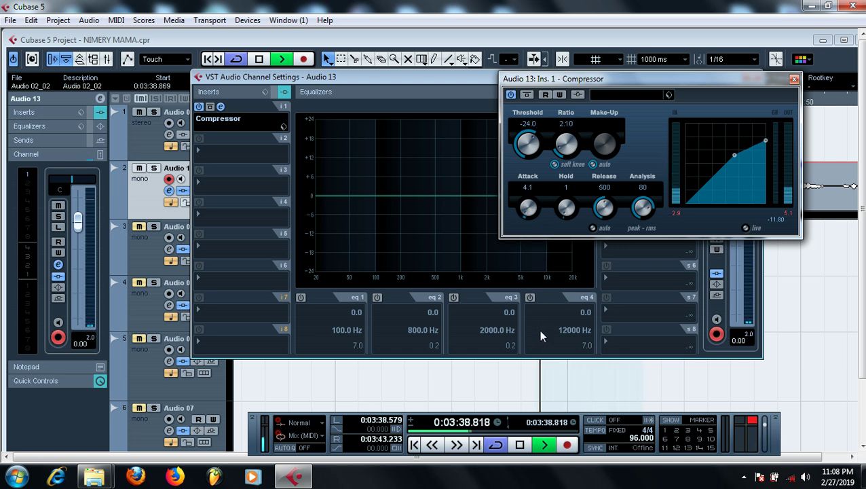
{"action": "left_click_drag", "start_coordinate": [528, 227], "coordinate": [530, 234]}
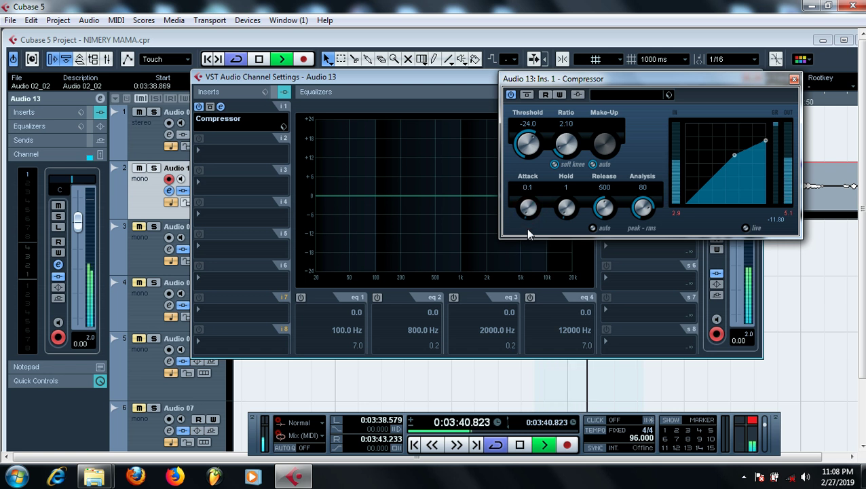
{"action": "key", "text": "space"}
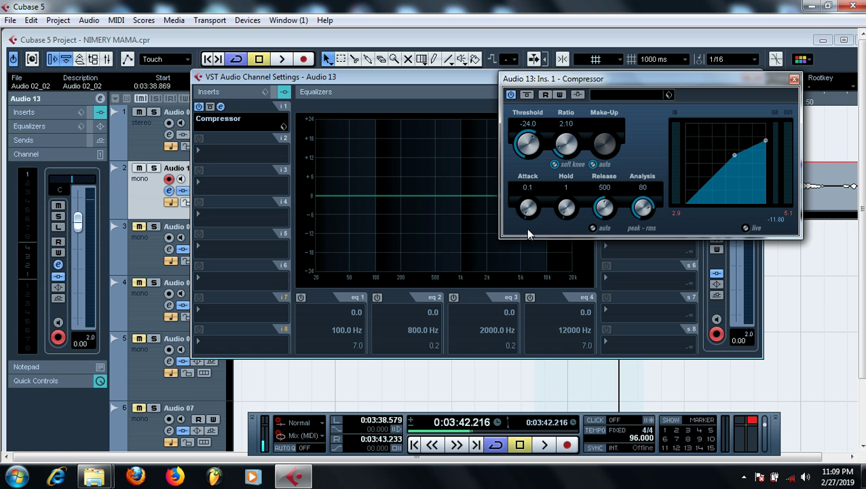
Audition the looped Audio 02_02 phrase three times with the attack at 0.1, and raise the compressor's attack to 100.0
{"action": "key", "text": "space"}
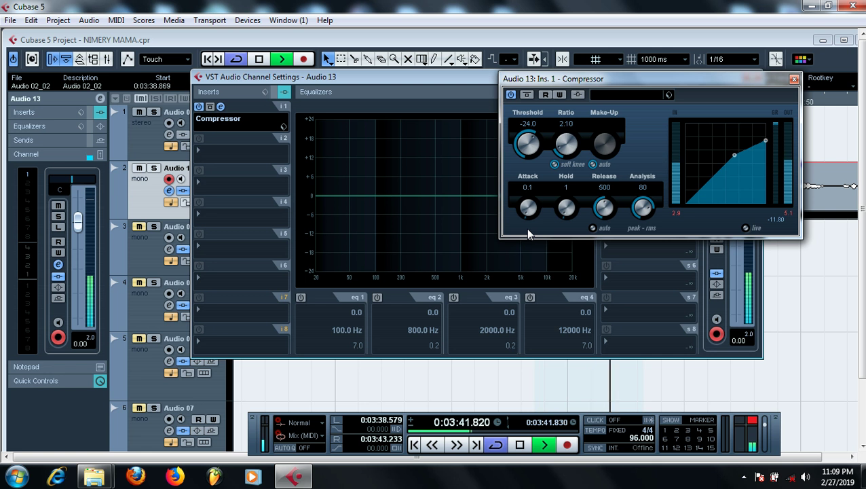
{"action": "key", "text": "space"}
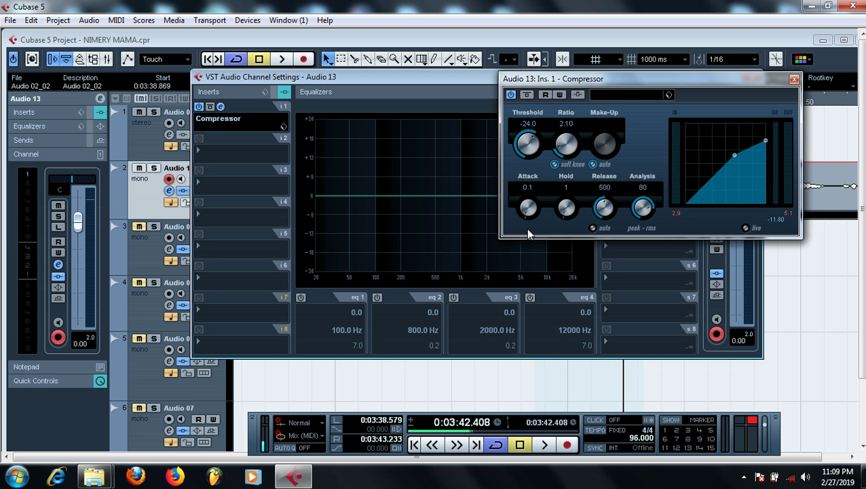
{"action": "key", "text": "space"}
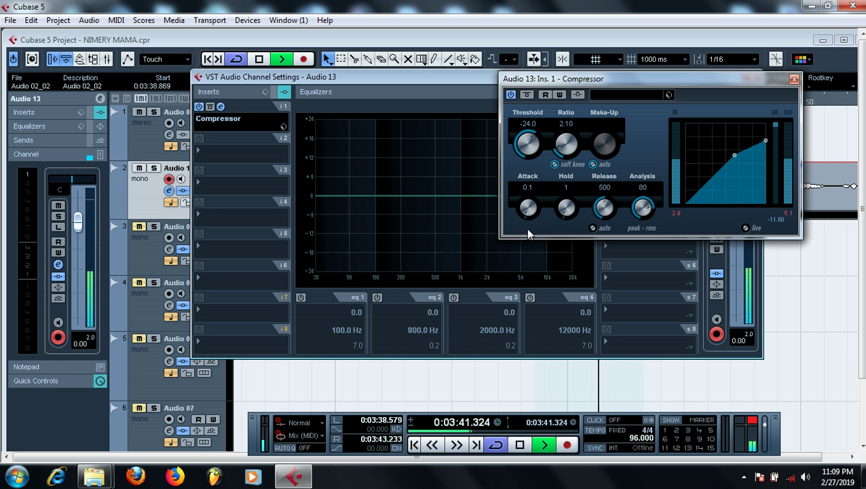
{"action": "key", "text": "space"}
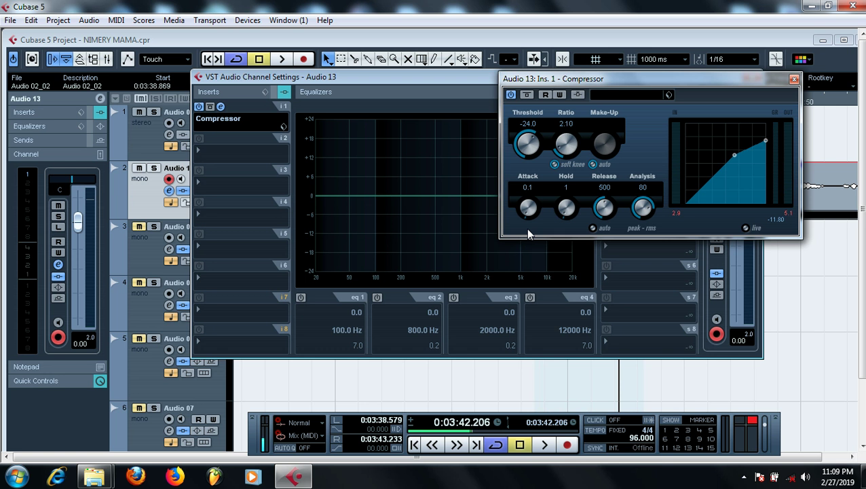
{"action": "key", "text": "space"}
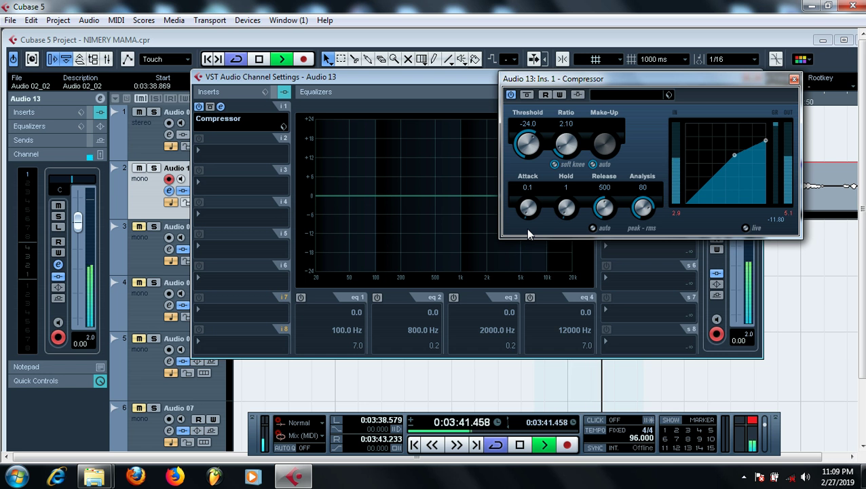
{"action": "key", "text": "space"}
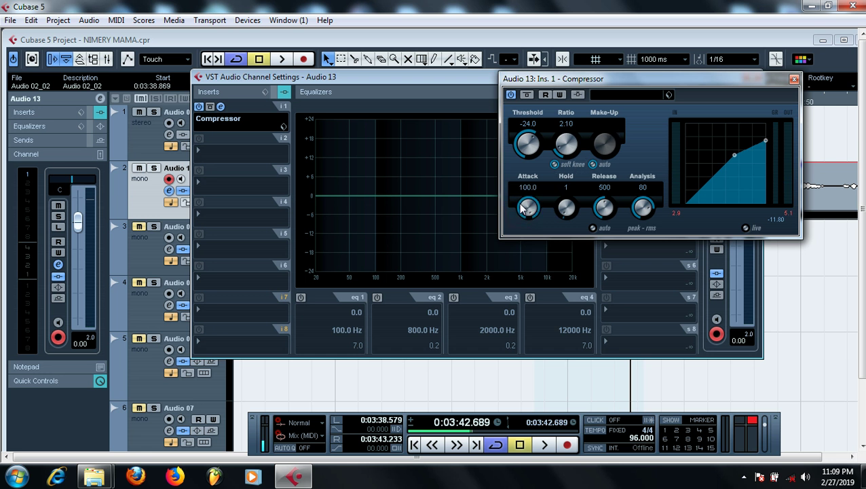
Audition the looped Audio 02_02 phrase twice with the compressor's attack at 100.0, stopping playback after each pass
{"action": "key", "text": "space"}
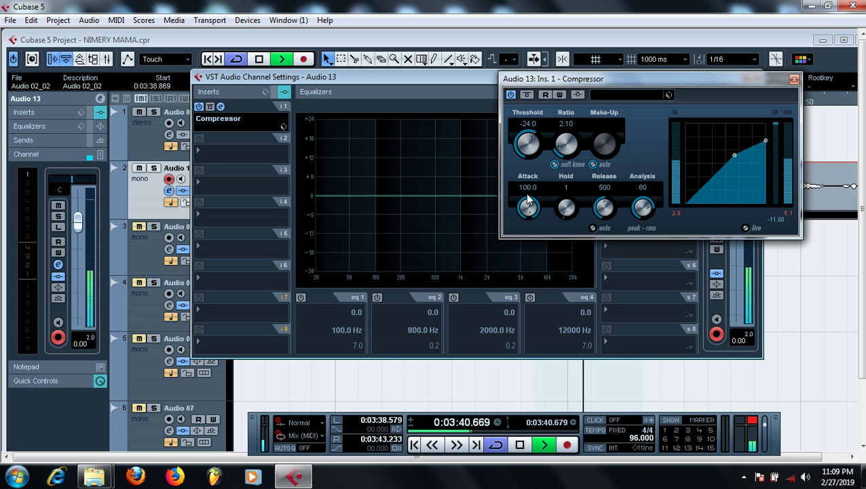
{"action": "key", "text": "space"}
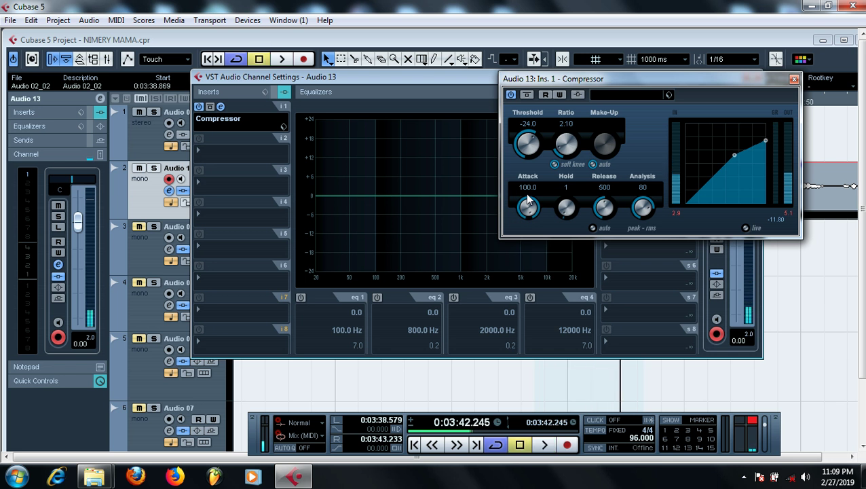
{"action": "key", "text": "space"}
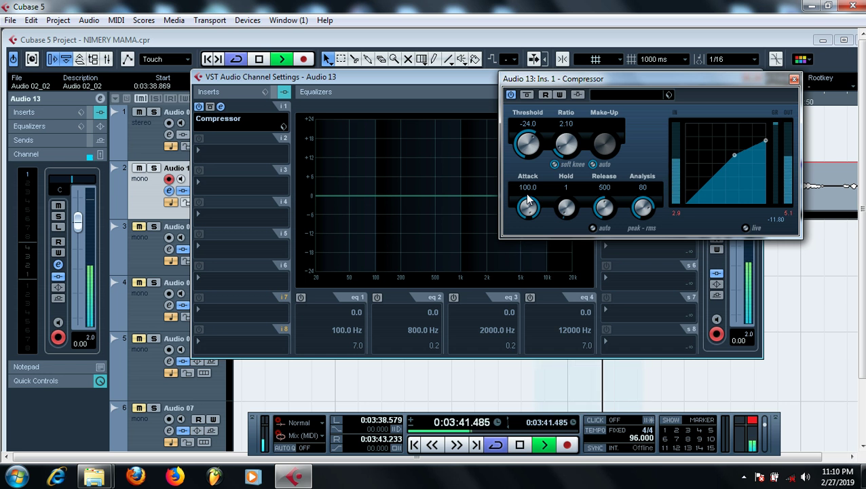
{"action": "key", "text": "space"}
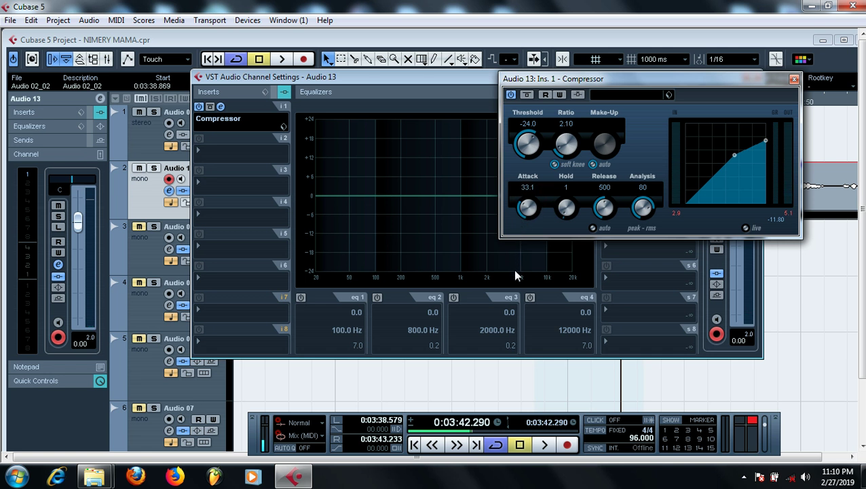
Lower the compressor's attack on Audio 13 to 0.1 and start looped playback of the Audio 02_02 phrase
{"action": "left_click_drag", "start_coordinate": [515, 271], "coordinate": [515, 269]}
{"action": "left_click", "coordinate": [520, 198]}
{"action": "left_click_drag", "start_coordinate": [525, 208], "coordinate": [533, 248]}
{"action": "key", "text": "space"}
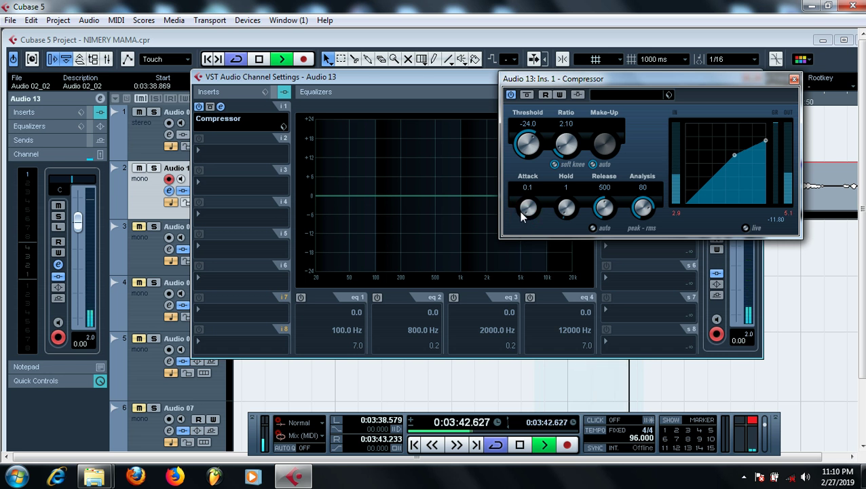
During looped playback, vary the compressor's attack through 2.1 and 0.6, then sweep it up and back down to 0.1
{"action": "left_click_drag", "start_coordinate": [521, 213], "coordinate": [519, 209]}
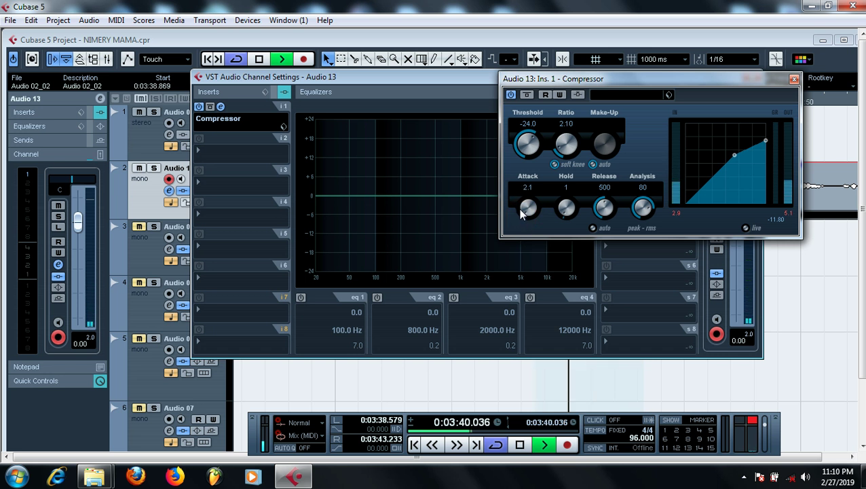
{"action": "mouse_move", "coordinate": [514, 201]}
{"action": "left_mouse_down"}
{"action": "mouse_move", "coordinate": [510, 138]}
{"action": "mouse_move", "coordinate": [509, 212]}
{"action": "mouse_move", "coordinate": [508, 200]}
{"action": "left_mouse_up"}
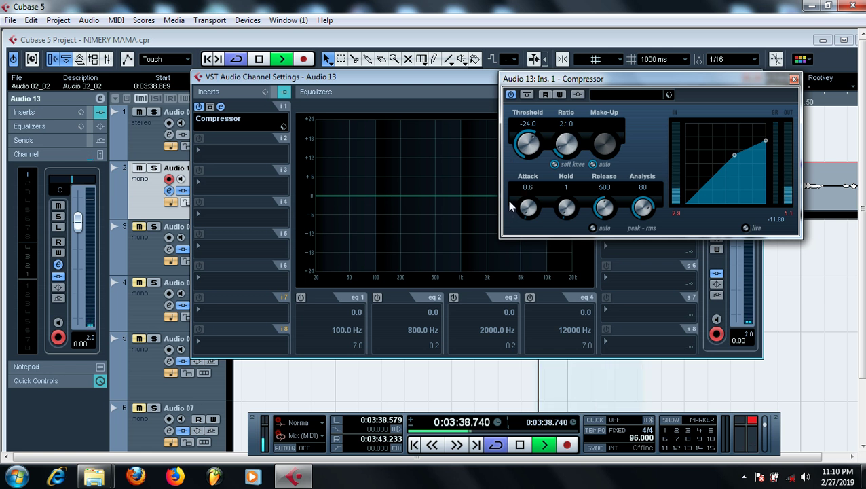
{"action": "mouse_move", "coordinate": [510, 202]}
{"action": "left_mouse_down"}
{"action": "mouse_move", "coordinate": [506, 184]}
{"action": "mouse_move", "coordinate": [511, 206]}
{"action": "left_mouse_up"}
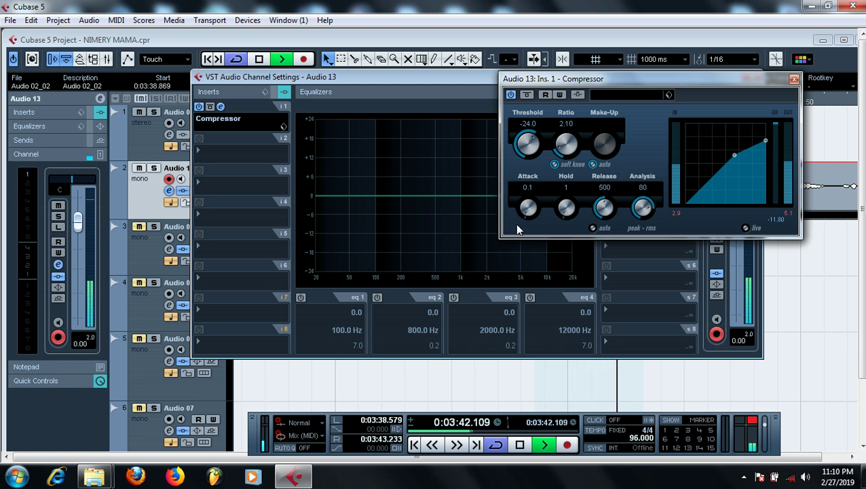
{"action": "left_click_drag", "start_coordinate": [515, 214], "coordinate": [543, 163]}
{"action": "left_click_drag", "start_coordinate": [534, 209], "coordinate": [531, 248]}
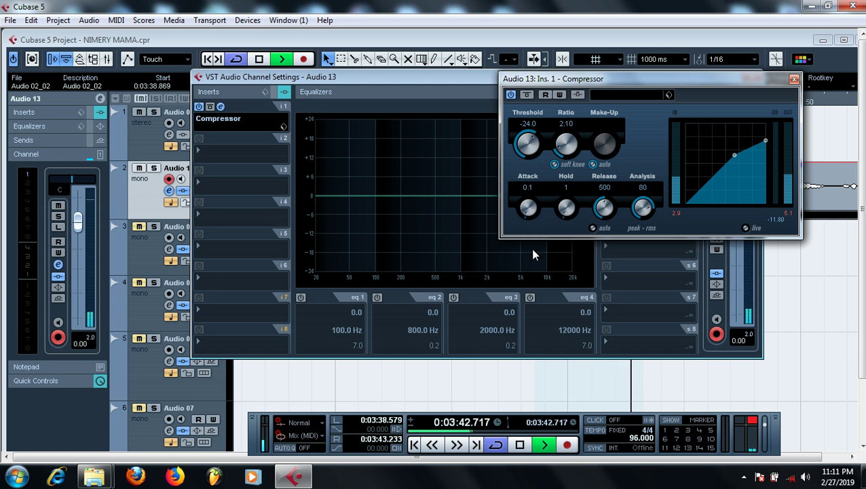
Set the compressor's attack to exactly 5.0 while the phrase loops, and stop playback
{"action": "left_click", "coordinate": [525, 188]}
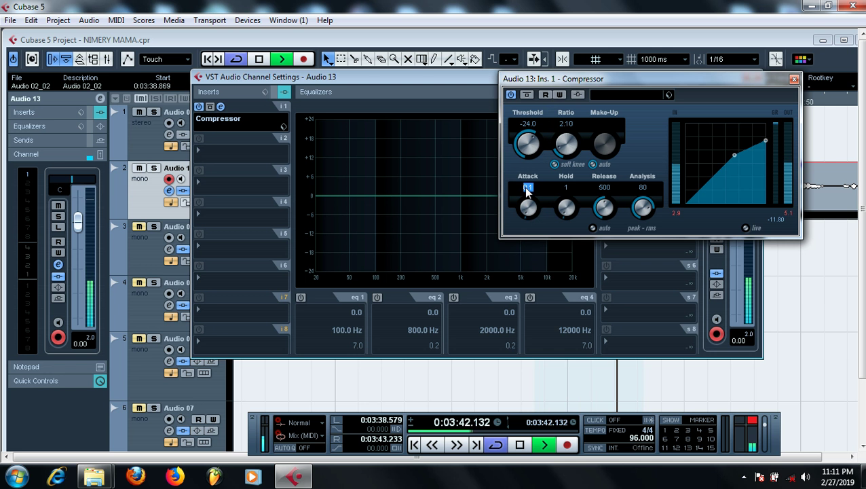
{"action": "type", "text": "5"}
{"action": "key", "text": "Return"}
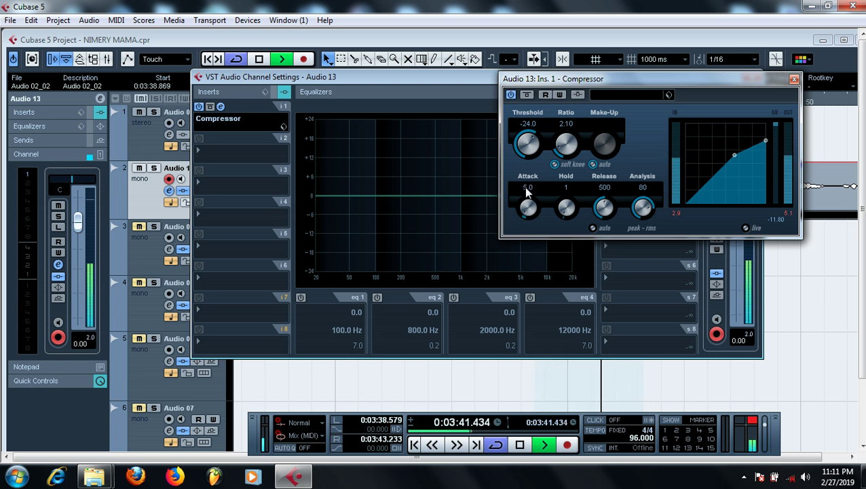
{"action": "key", "text": "space"}
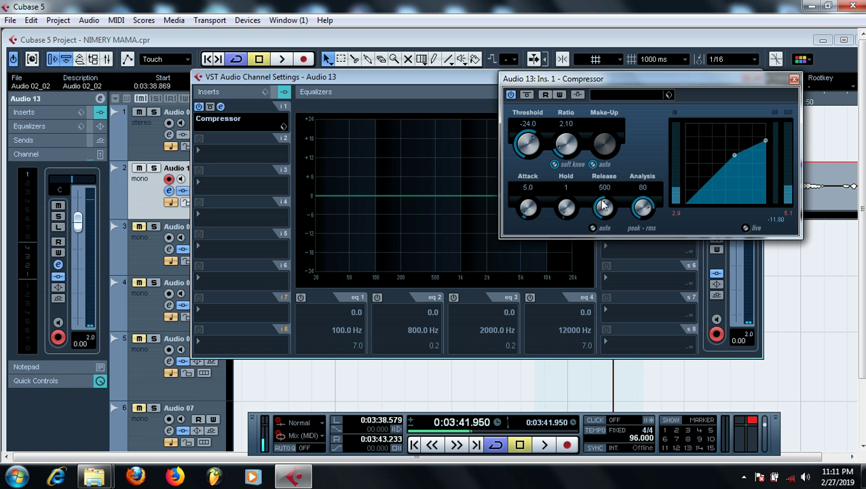
Lower the compressor's release to 30 and restart looped playback of the phrase
{"action": "left_click_drag", "start_coordinate": [602, 201], "coordinate": [604, 253]}
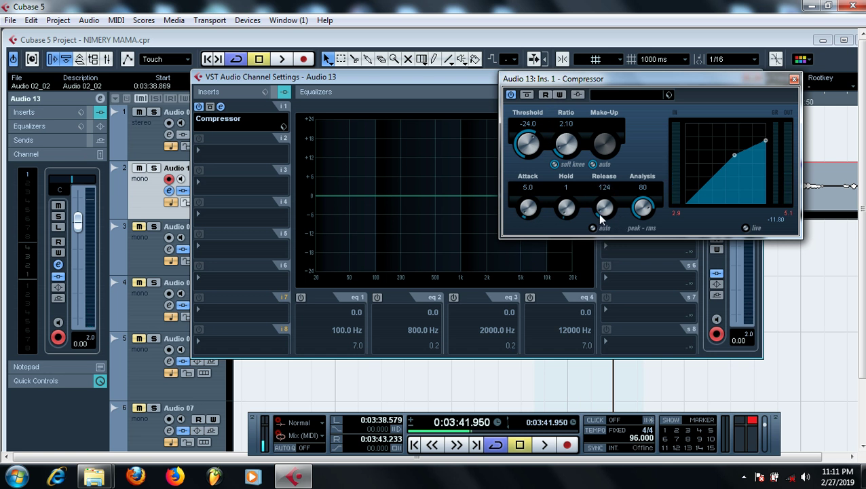
{"action": "left_click_drag", "start_coordinate": [600, 216], "coordinate": [602, 226]}
{"action": "left_click_drag", "start_coordinate": [598, 215], "coordinate": [606, 229]}
{"action": "key", "text": "space"}
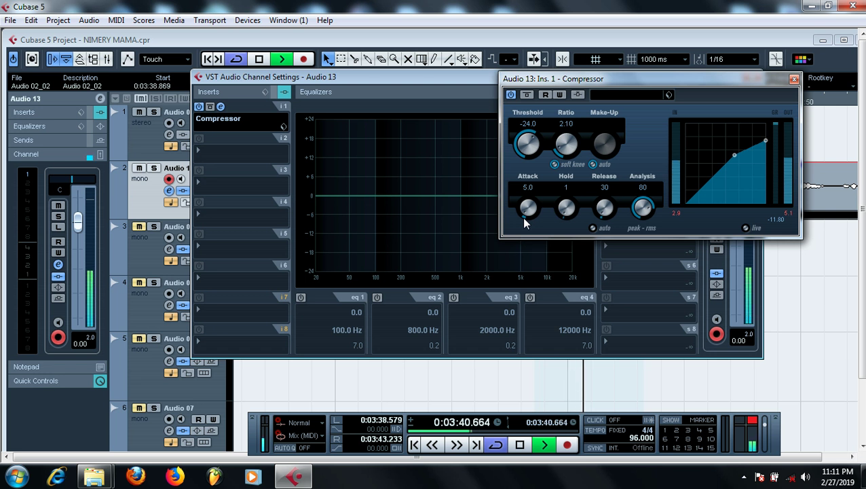
Raise the compressor's attack to 100.0 during playback, lower it to 0.6, and stop playback
{"action": "left_click_drag", "start_coordinate": [525, 218], "coordinate": [531, 222]}
{"action": "left_click_drag", "start_coordinate": [534, 227], "coordinate": [557, 104]}
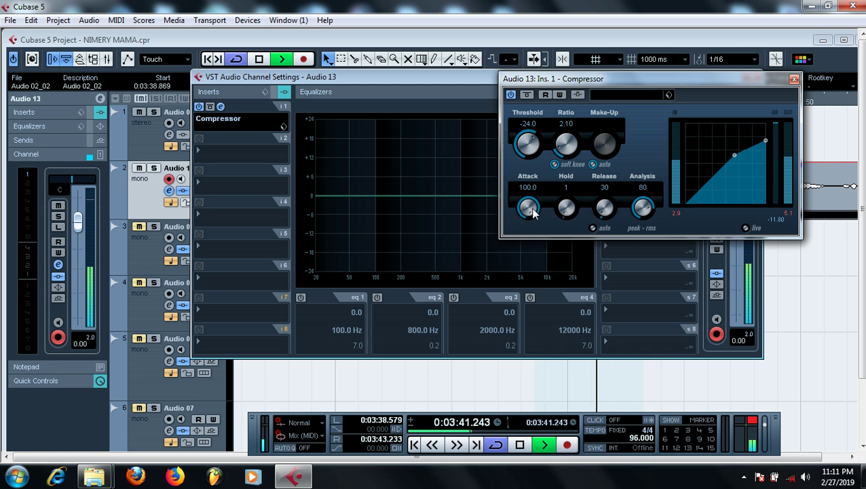
{"action": "key", "text": "space"}
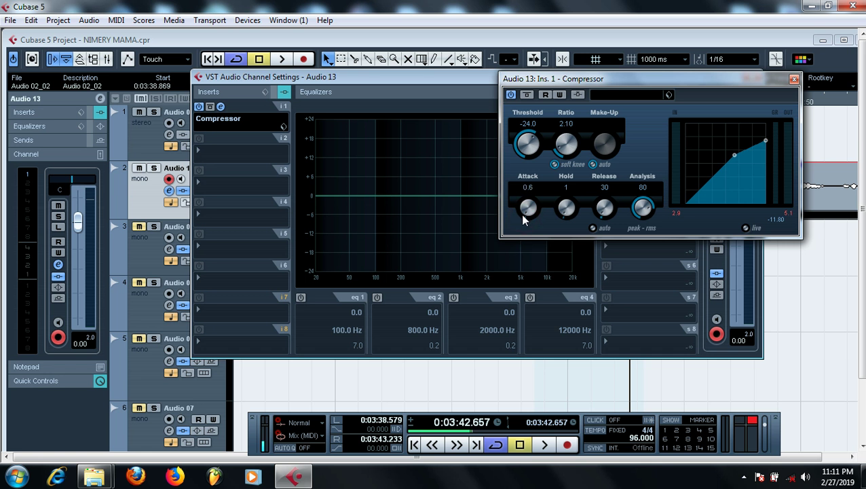
Audition the looped Audio 02_02 phrase with the attack at 0.1 and the release at 30, stopping and restarting playback
{"action": "key", "text": "space"}
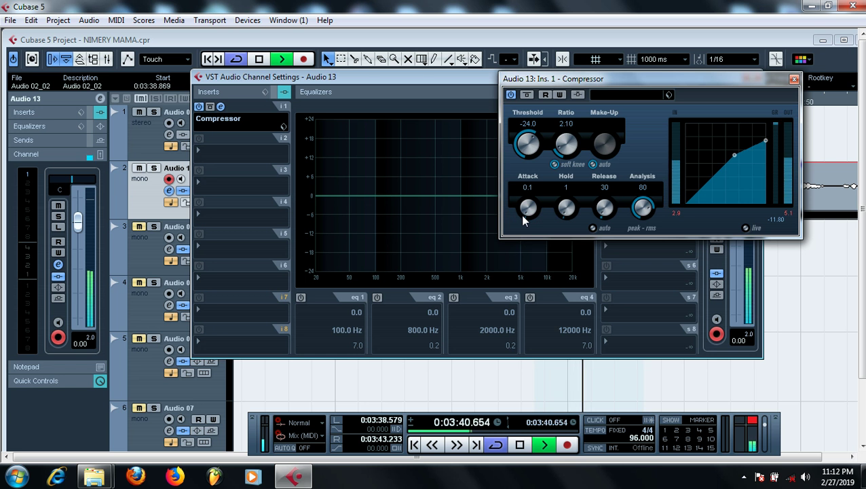
{"action": "key", "text": "space"}
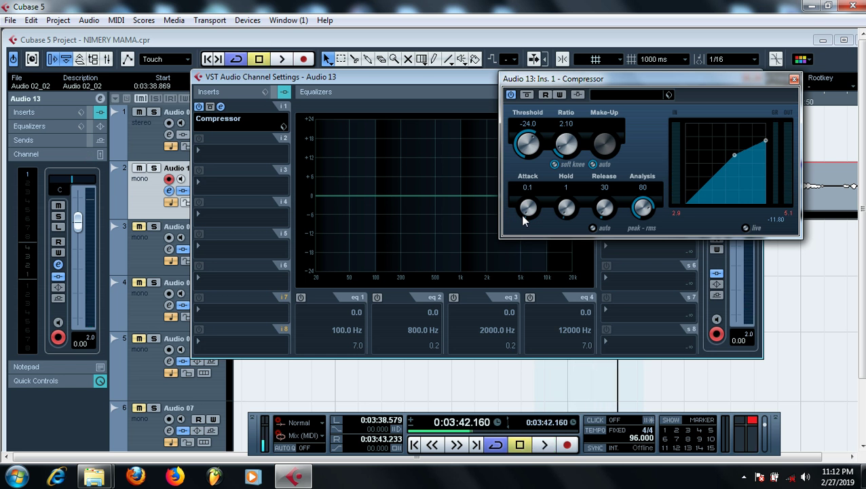
{"action": "left_click_drag", "start_coordinate": [523, 216], "coordinate": [544, 234]}
{"action": "key", "text": "space"}
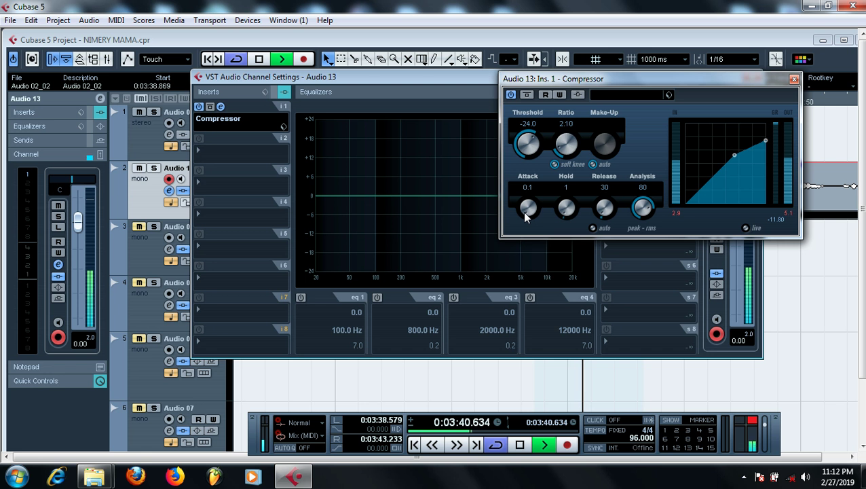
Raise the compressor's attack to 17.1 and on to 100.0 during playback, and stop playback
{"action": "left_click_drag", "start_coordinate": [525, 216], "coordinate": [525, 210]}
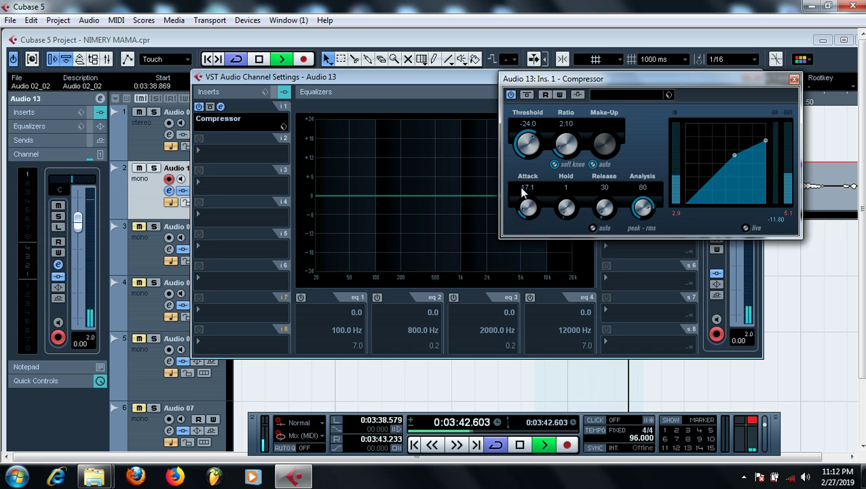
{"action": "left_click_drag", "start_coordinate": [522, 179], "coordinate": [547, 93]}
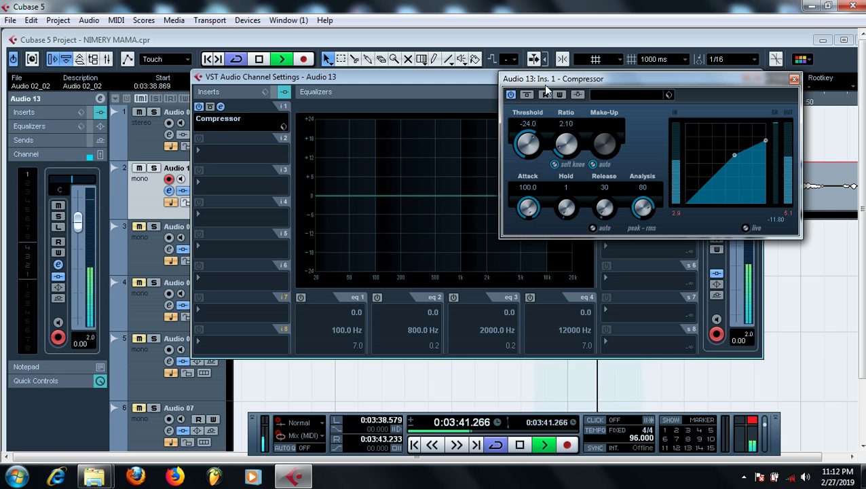
{"action": "key", "text": "space"}
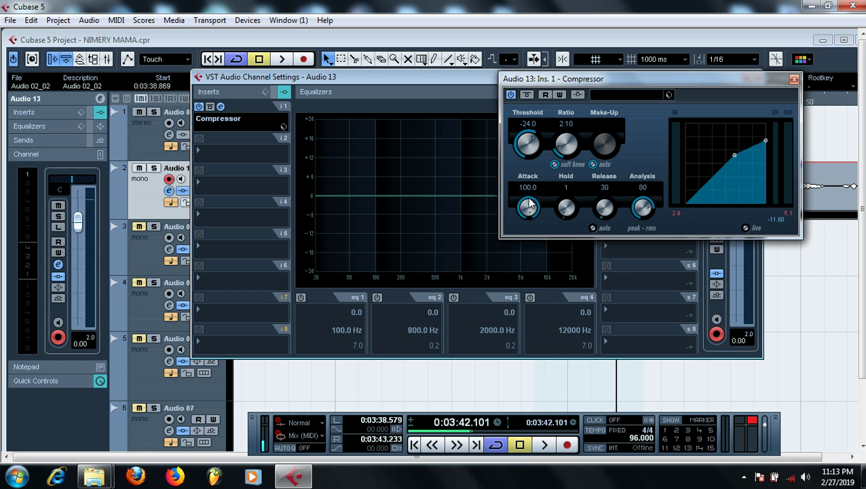
Audition the looped phrase twice with the attack at 100.0 and the release at 30, stopping after each pass
{"action": "key", "text": "space"}
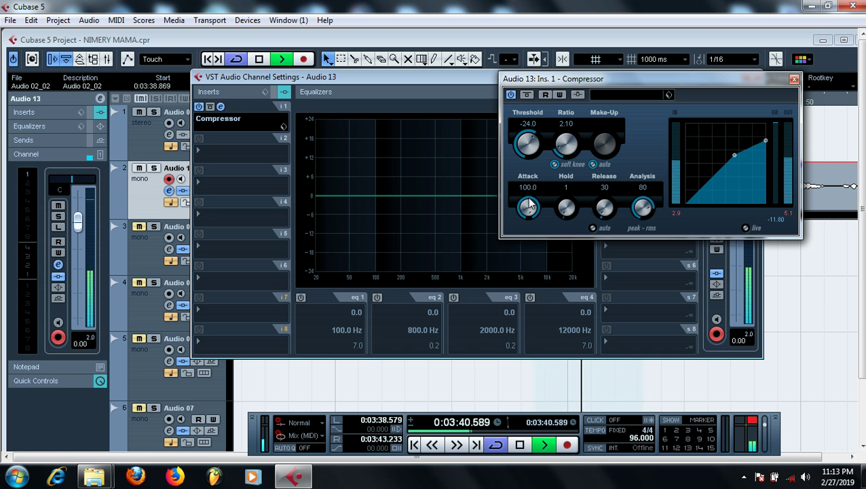
{"action": "key", "text": "space"}
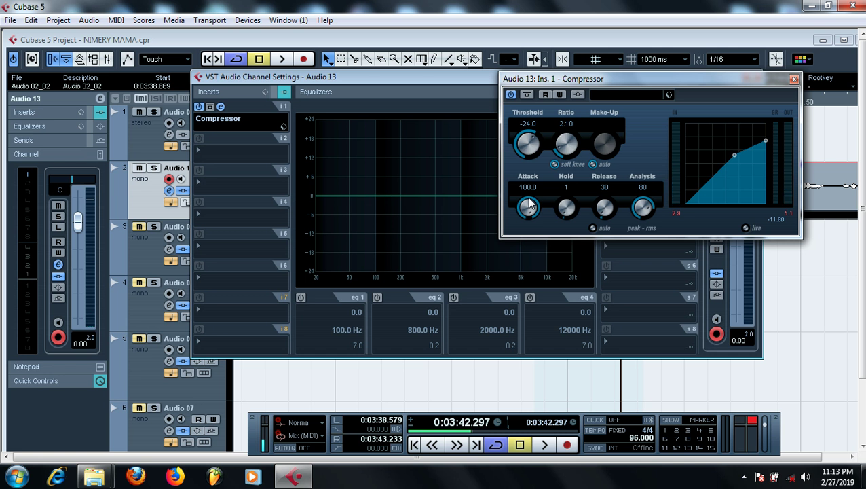
{"action": "key", "text": "space"}
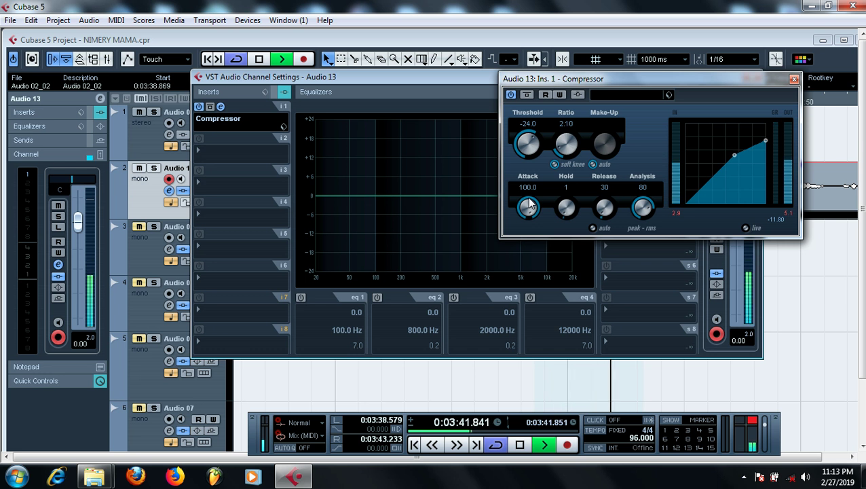
{"action": "key", "text": "space"}
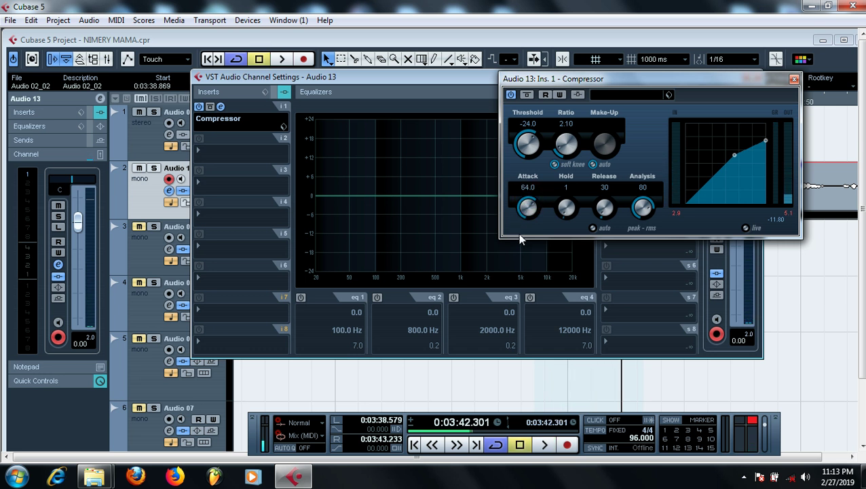
Lower the compressor's attack to 1.6 and start looped playback of the phrase
{"action": "left_click_drag", "start_coordinate": [525, 206], "coordinate": [542, 255]}
{"action": "left_click_drag", "start_coordinate": [524, 212], "coordinate": [537, 239]}
{"action": "left_click_drag", "start_coordinate": [523, 214], "coordinate": [525, 218]}
{"action": "key", "text": "space"}
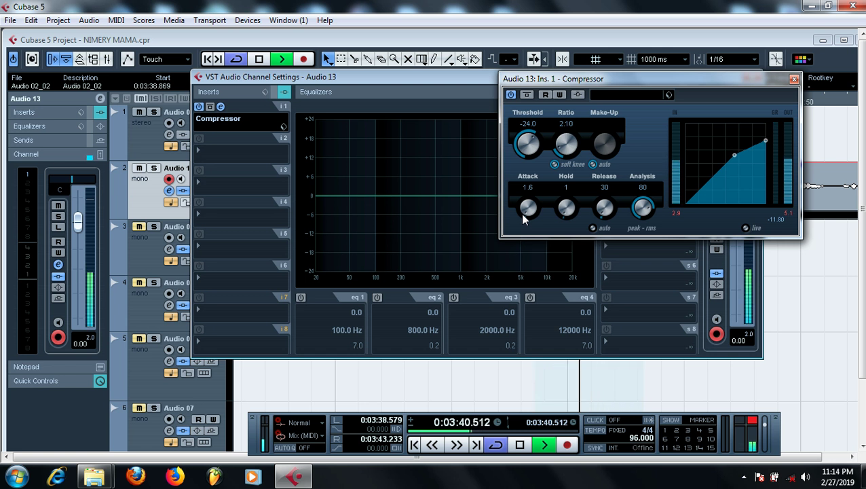
During playback, raise the compressor's attack to 100.0, bring it down to 0.1, and stop playback
{"action": "left_click_drag", "start_coordinate": [522, 215], "coordinate": [568, 120]}
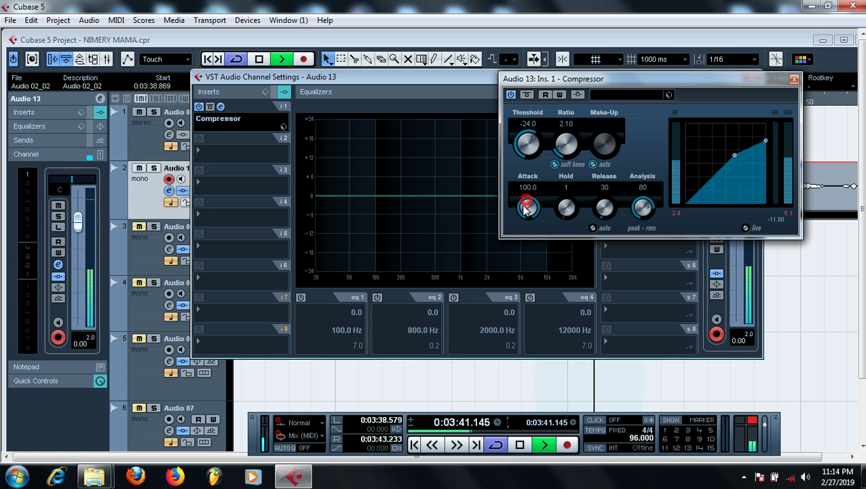
{"action": "left_click_drag", "start_coordinate": [528, 206], "coordinate": [533, 416]}
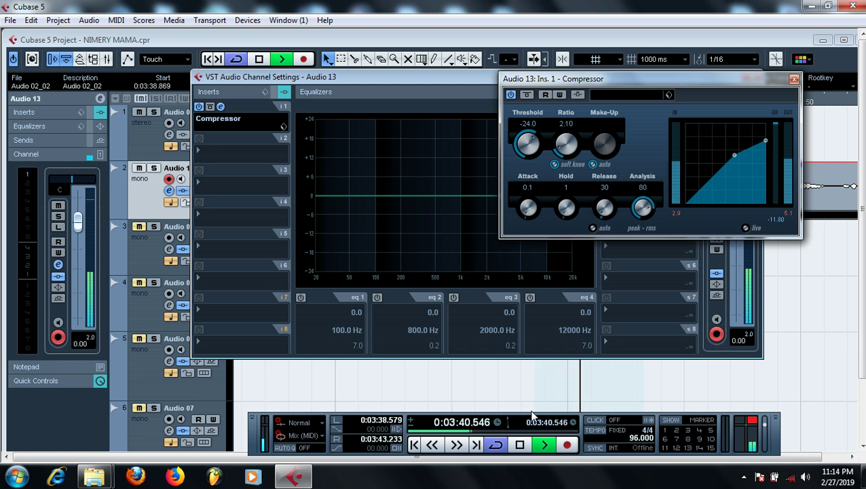
{"action": "key", "text": "space"}
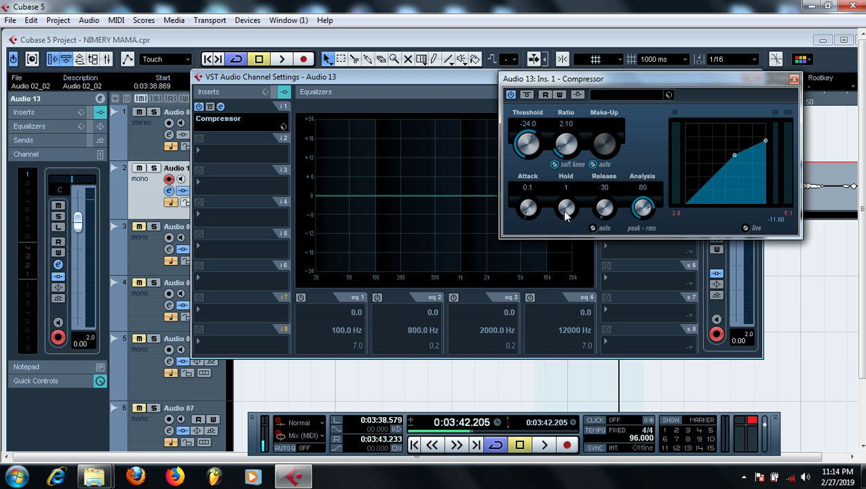
Set the compressor's release to 1000 and audition the looped phrase while raising the attack to 100.0
{"action": "left_click_drag", "start_coordinate": [598, 208], "coordinate": [679, 120]}
{"action": "key", "text": "space"}
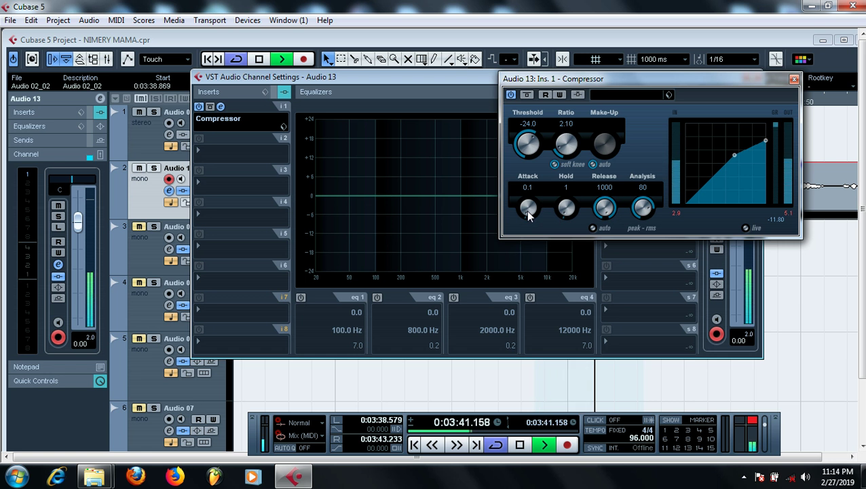
{"action": "left_click_drag", "start_coordinate": [528, 211], "coordinate": [571, 57]}
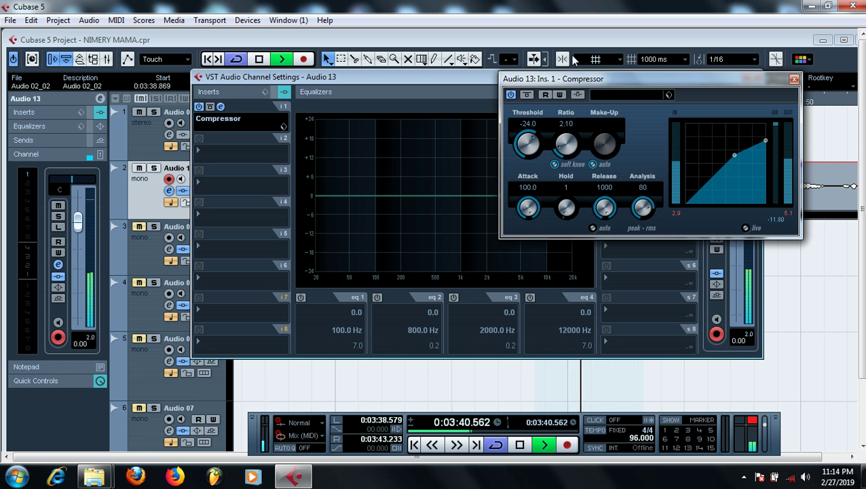
{"action": "key", "text": "space"}
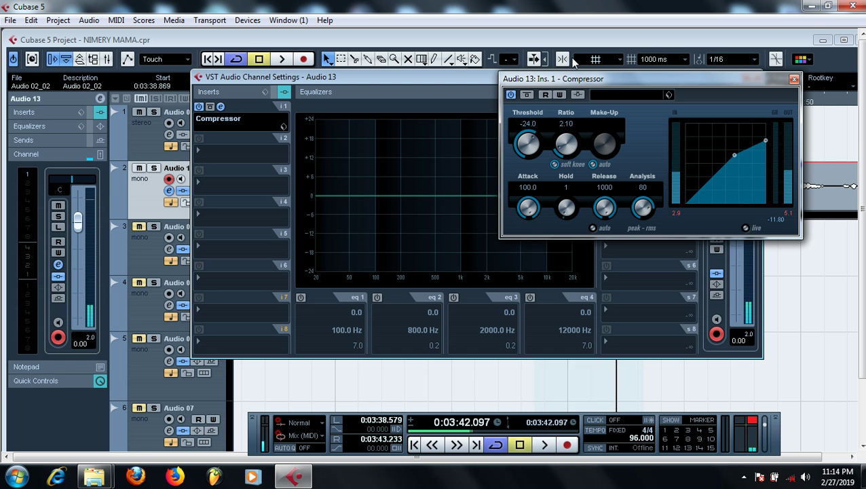
Lower the compressor's attack to 0.1 and close the compressor and the Audio 13 channel settings
{"action": "left_click_drag", "start_coordinate": [528, 207], "coordinate": [523, 227]}
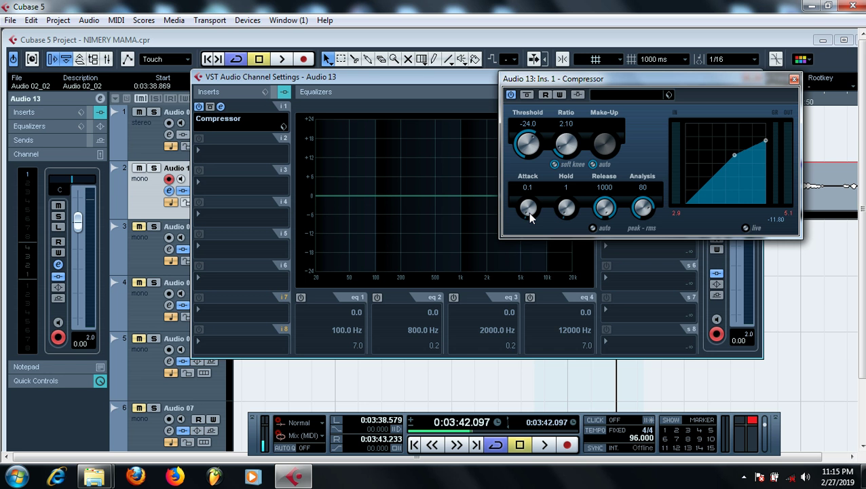
{"action": "left_click", "coordinate": [794, 80]}
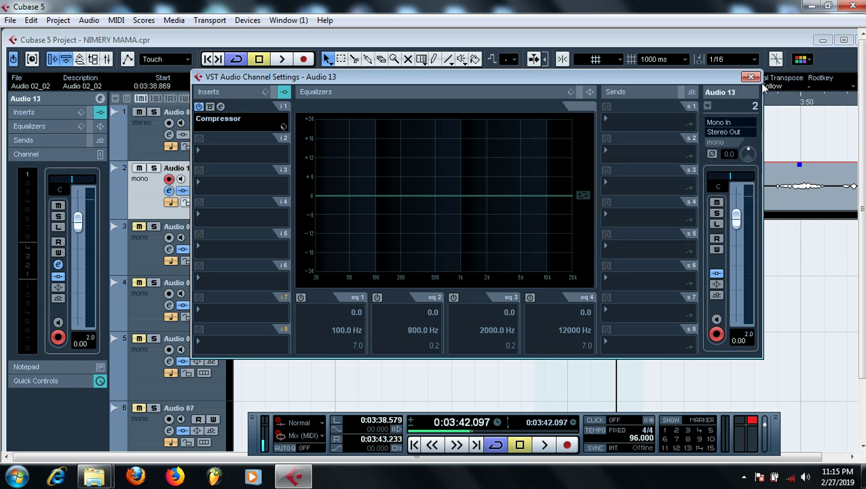
{"action": "left_click", "coordinate": [749, 77]}
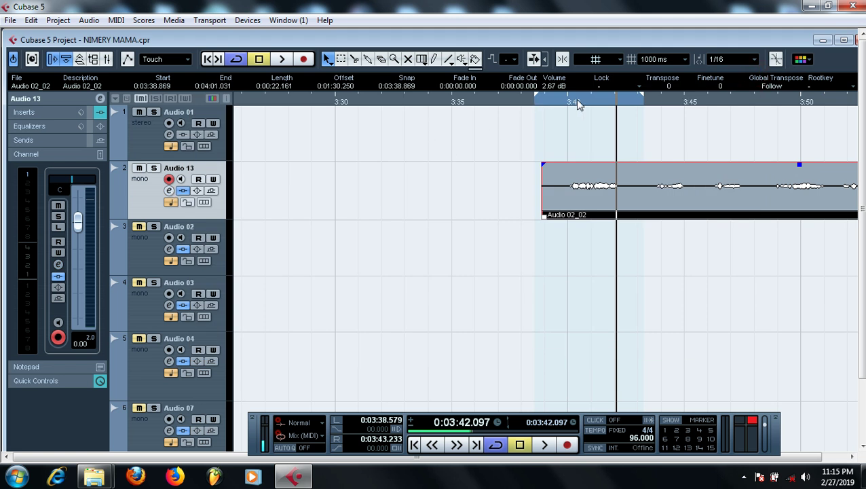
Place the playhead at about 3:39.3 and extend the loop's end to about 4:04.7, covering the clips on Audio 13
{"action": "left_click", "coordinate": [552, 102]}
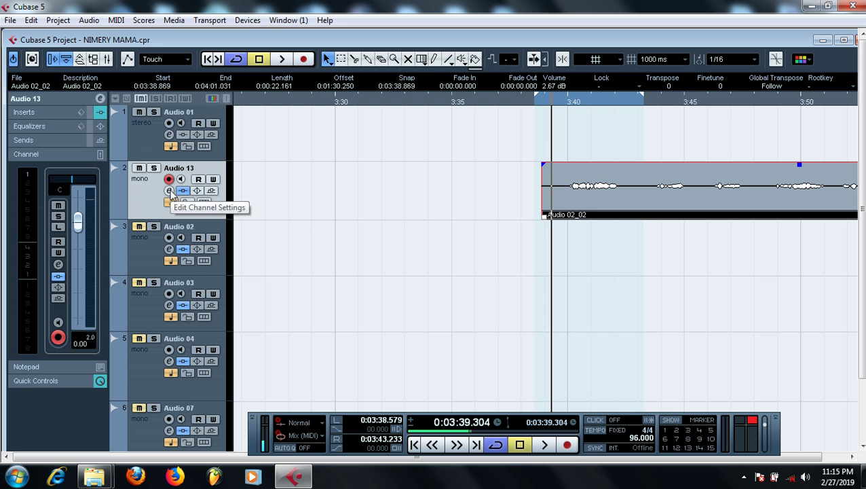
{"action": "key", "text": "g"}
{"action": "key", "text": "g"}
{"action": "key", "text": "g"}
{"action": "key", "text": "g"}
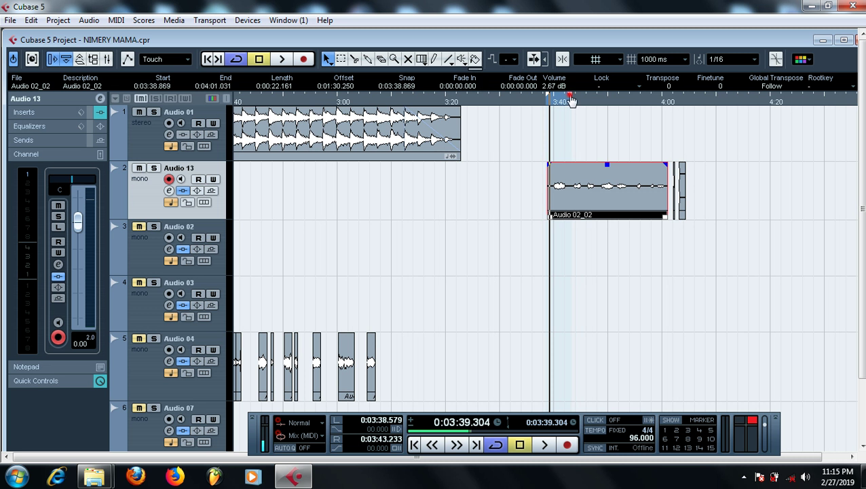
{"action": "left_click_drag", "start_coordinate": [572, 101], "coordinate": [687, 121]}
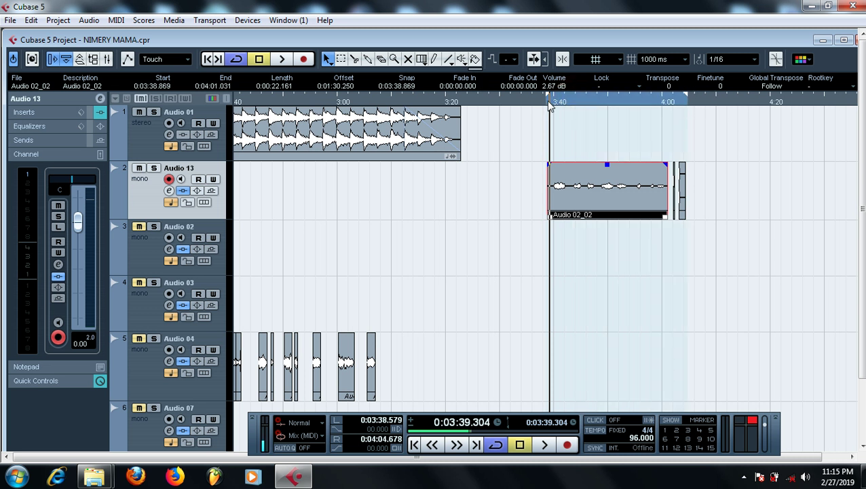
Place the playhead at about 4:03.9 and fit the loop around the Bik_Snr clip on Audio 13, from about 4:03.0 to 4:04.4
{"action": "left_click_drag", "start_coordinate": [682, 117], "coordinate": [681, 112]}
{"action": "left_click", "coordinate": [683, 102]}
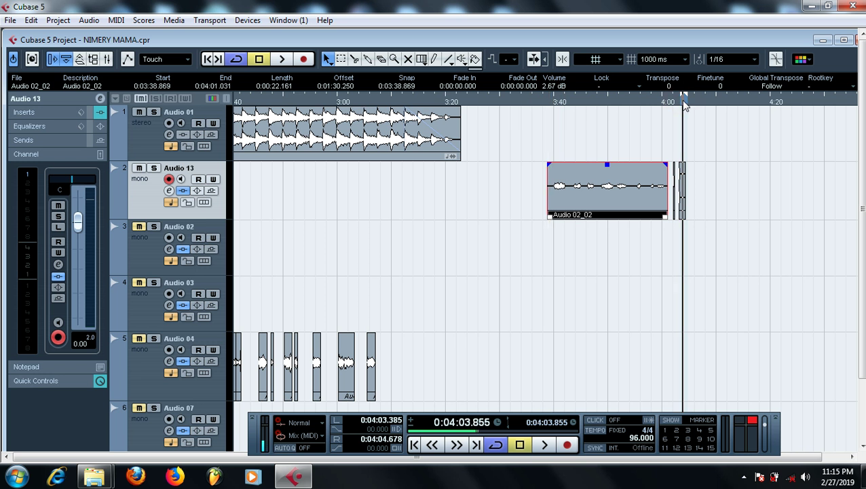
{"action": "key", "text": "h"}
{"action": "key", "text": "h"}
{"action": "key", "text": "h"}
{"action": "key", "text": "h"}
{"action": "key", "text": "h"}
{"action": "key", "text": "h"}
{"action": "key", "text": "h"}
{"action": "key", "text": "h"}
{"action": "key", "text": "h"}
{"action": "key", "text": "h"}
{"action": "key", "text": "h"}
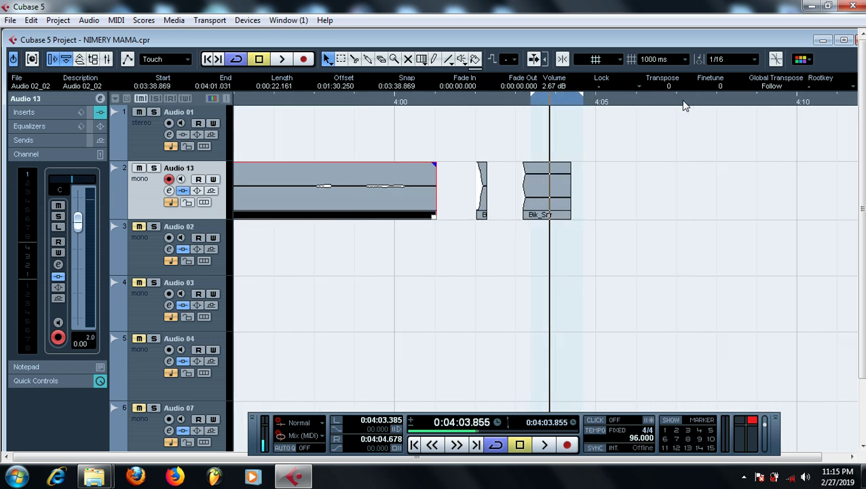
{"action": "key", "text": "h"}
{"action": "key", "text": "h"}
{"action": "key", "text": "h"}
{"action": "key", "text": "h"}
{"action": "key", "text": "h"}
{"action": "key", "text": "h"}
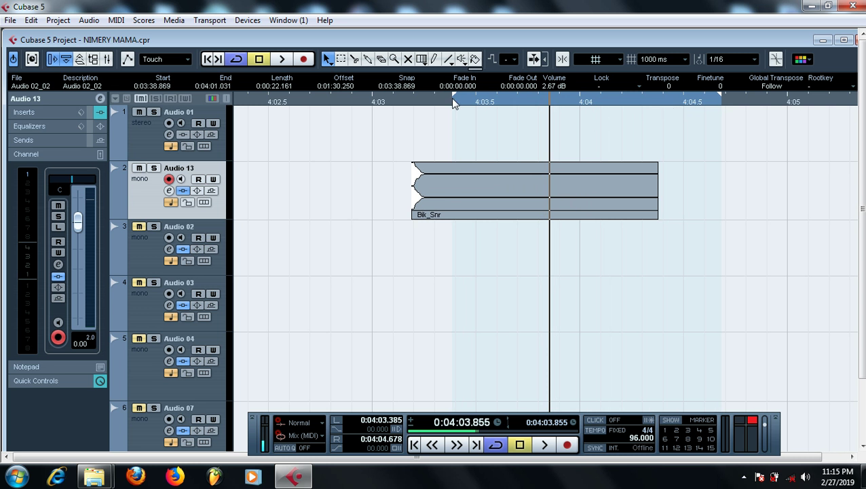
{"action": "left_click_drag", "start_coordinate": [456, 100], "coordinate": [378, 103]}
{"action": "left_click_drag", "start_coordinate": [720, 99], "coordinate": [659, 115]}
Play the looped Bik_Snr clip, open Audio 13's compressor, raise its attack to 100.0, and stop playback
{"action": "key", "text": "space"}
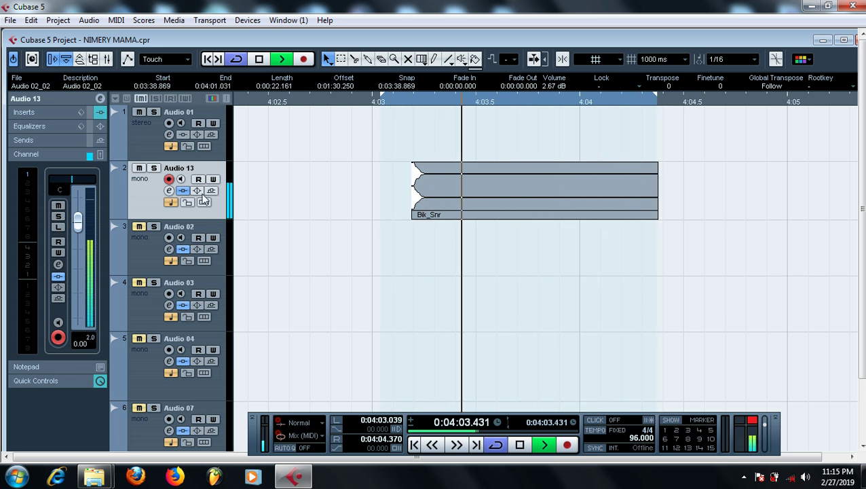
{"action": "left_click", "coordinate": [169, 190]}
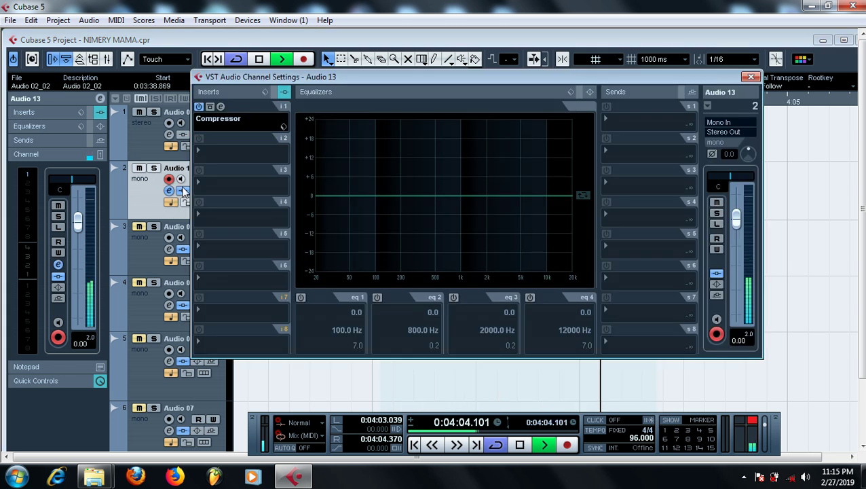
{"action": "left_click", "coordinate": [220, 106]}
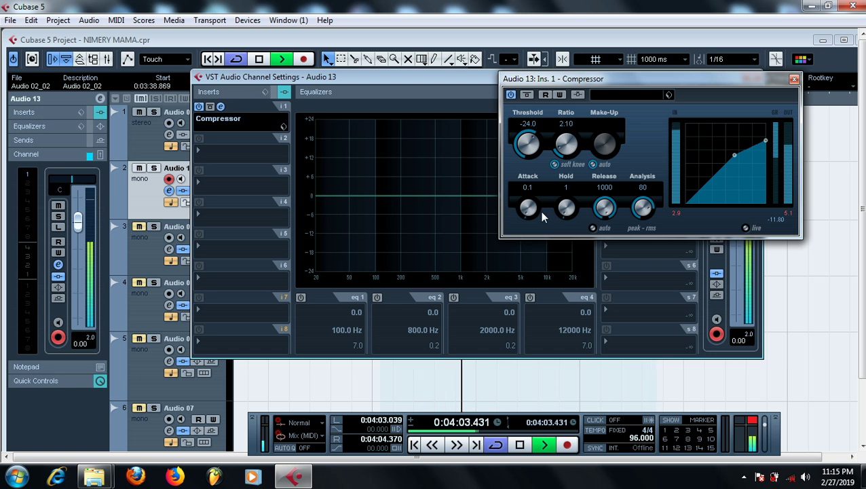
{"action": "left_click_drag", "start_coordinate": [526, 210], "coordinate": [596, 1]}
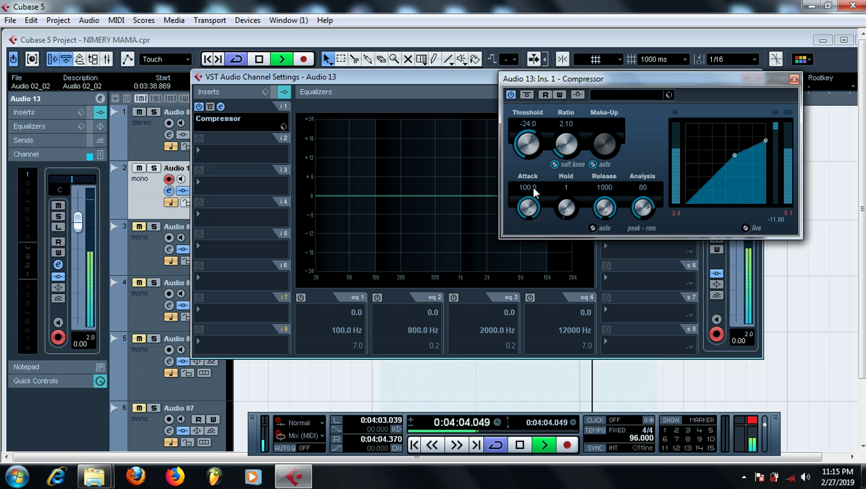
{"action": "key", "text": "space"}
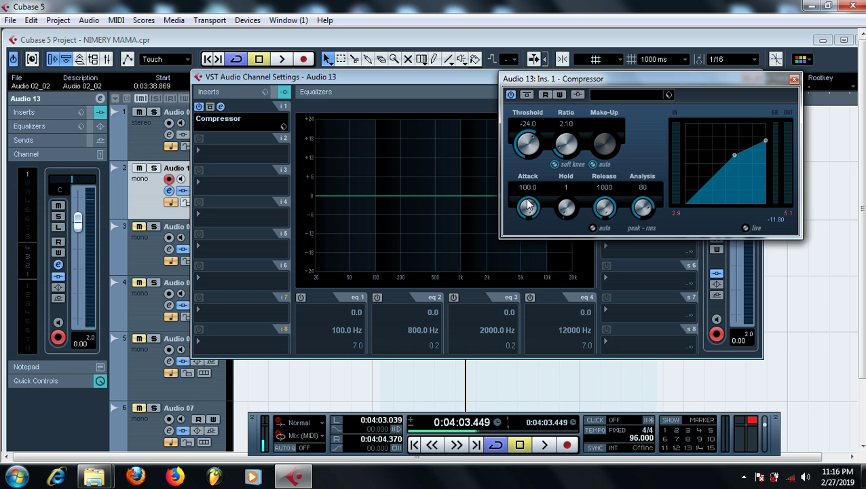
Set the compressor's attack to 5.0 and play the looped Bik_Snr clip
{"action": "left_click_drag", "start_coordinate": [519, 280], "coordinate": [520, 319]}
{"action": "left_click_drag", "start_coordinate": [526, 216], "coordinate": [526, 193]}
{"action": "type", "text": "5"}
{"action": "key", "text": "Return"}
{"action": "key", "text": "space"}
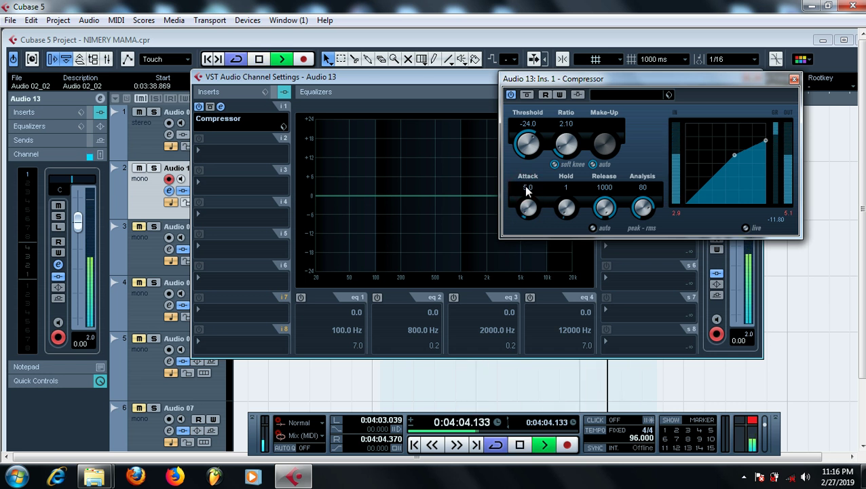
Lower the compressor's attack to 0.1 during playback and audition the looped clip again
{"action": "left_click_drag", "start_coordinate": [527, 191], "coordinate": [529, 231]}
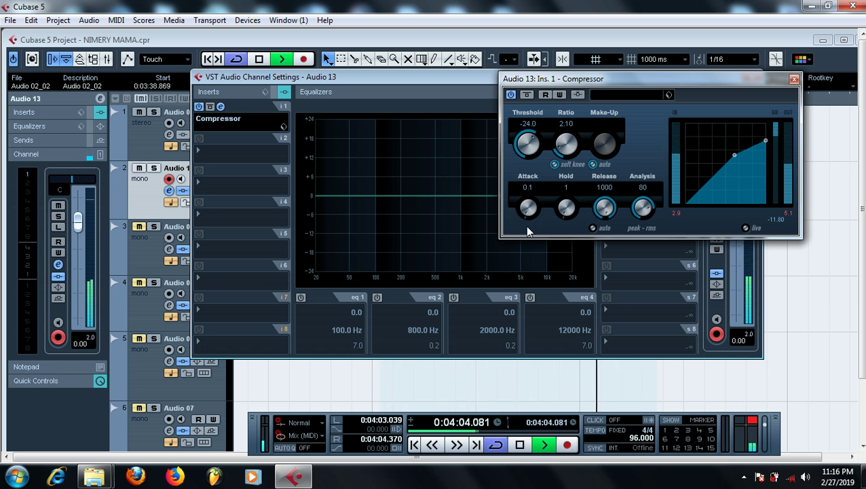
{"action": "key", "text": "space"}
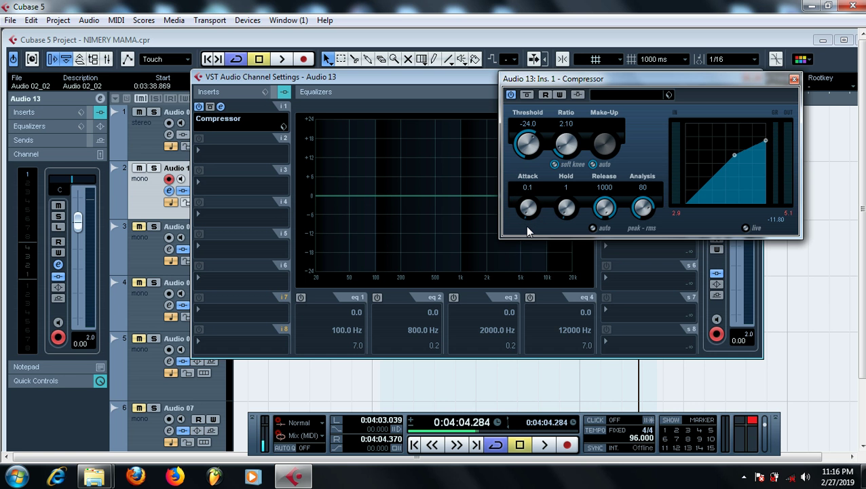
{"action": "key", "text": "space"}
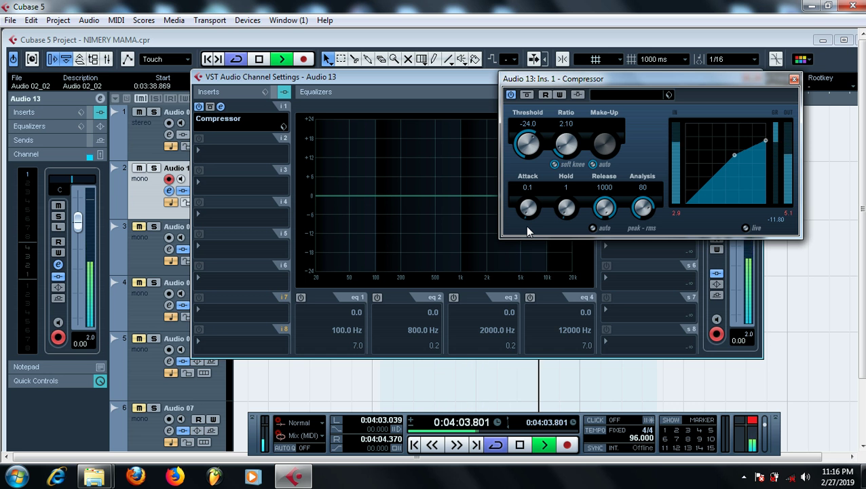
{"action": "key", "text": "space"}
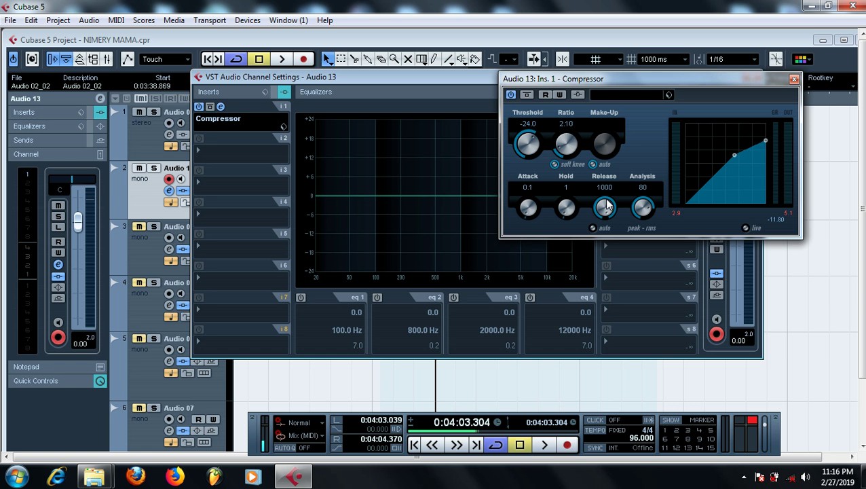
Audition the snare loop briefly, stop playback, and lower the compressor's release to 10
{"action": "key", "text": "space"}
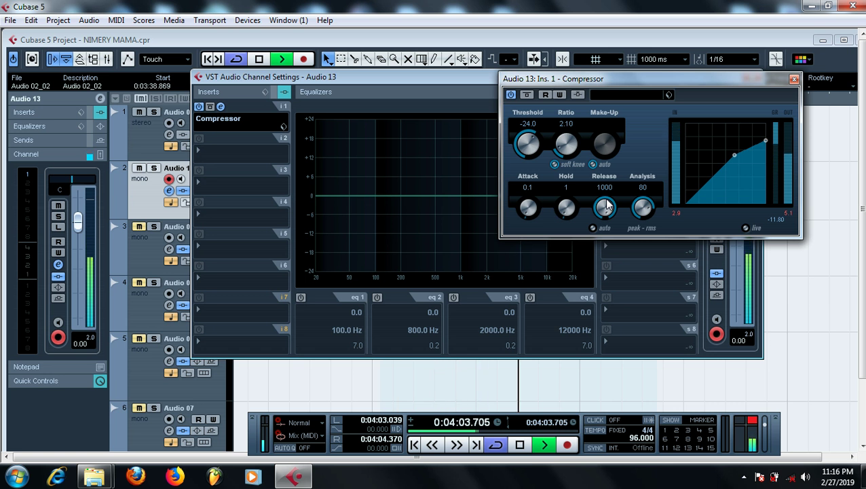
{"action": "key", "text": "space"}
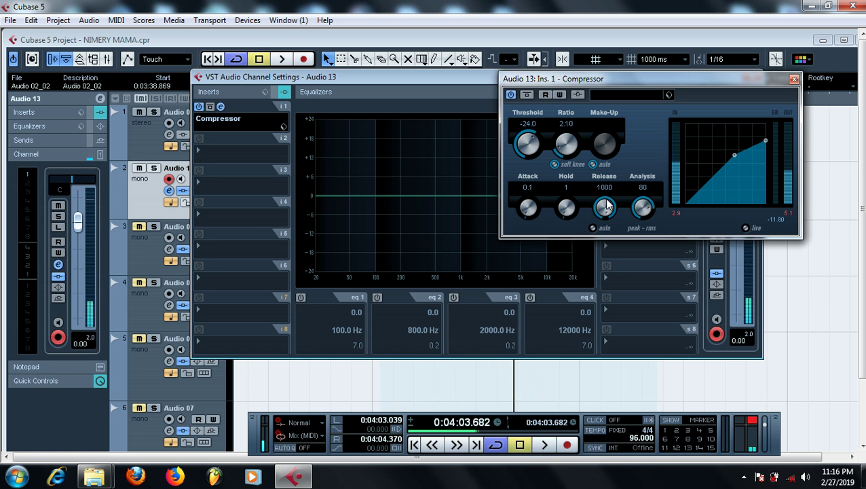
{"action": "left_click_drag", "start_coordinate": [607, 206], "coordinate": [596, 301]}
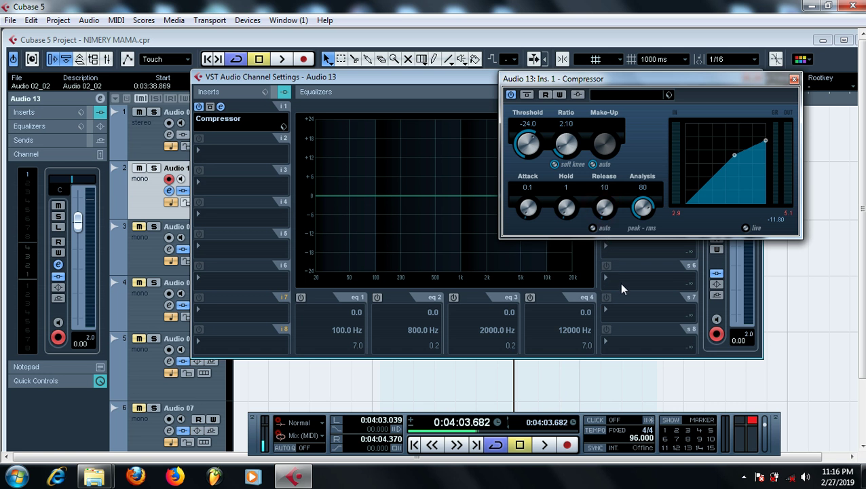
Play the looped section of Audio 13 several times to hear the current compressor settings, stopping after each pass
{"action": "key", "text": "space"}
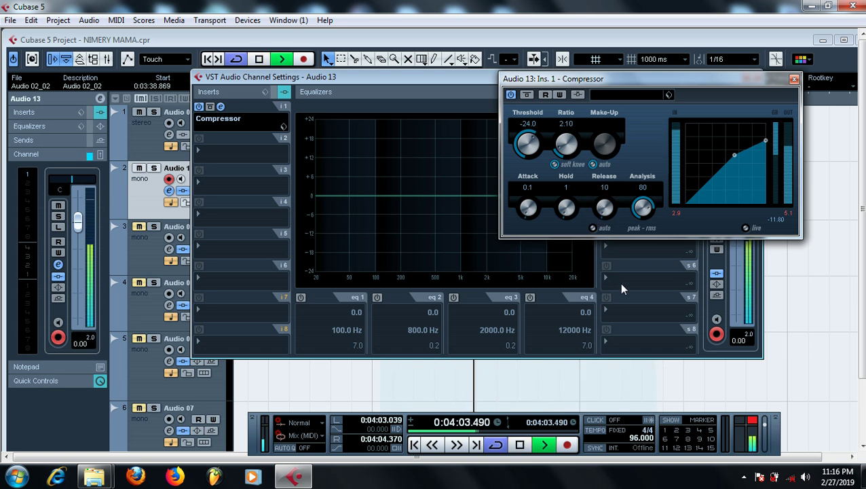
{"action": "key", "text": "space"}
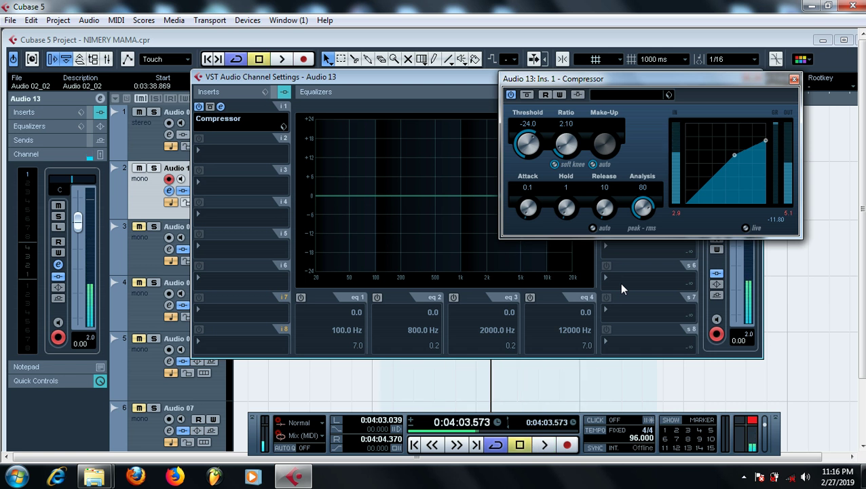
{"action": "key", "text": "space"}
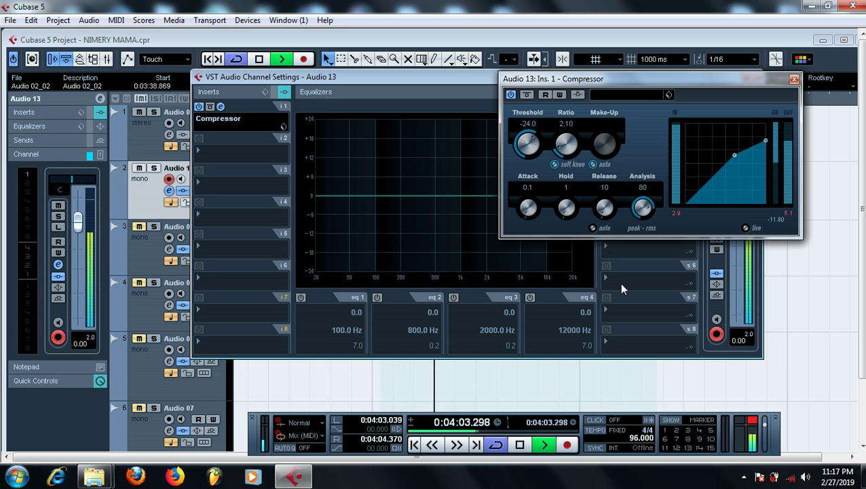
{"action": "key", "text": "space"}
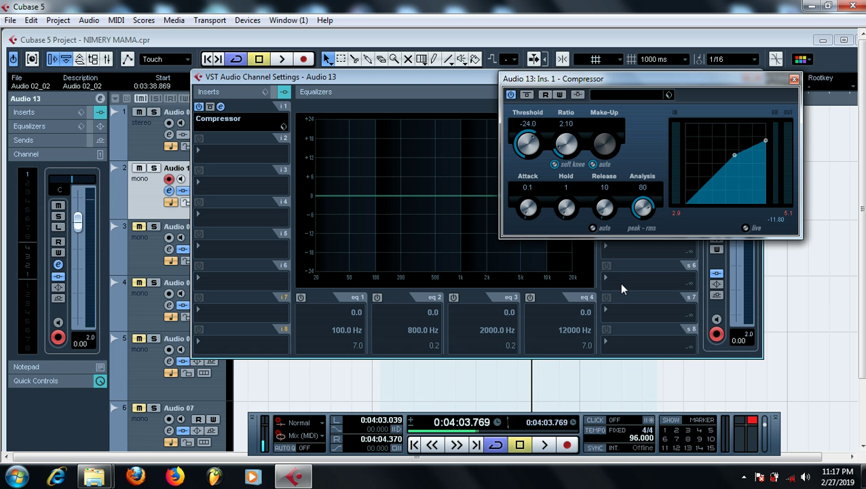
{"action": "key", "text": "space"}
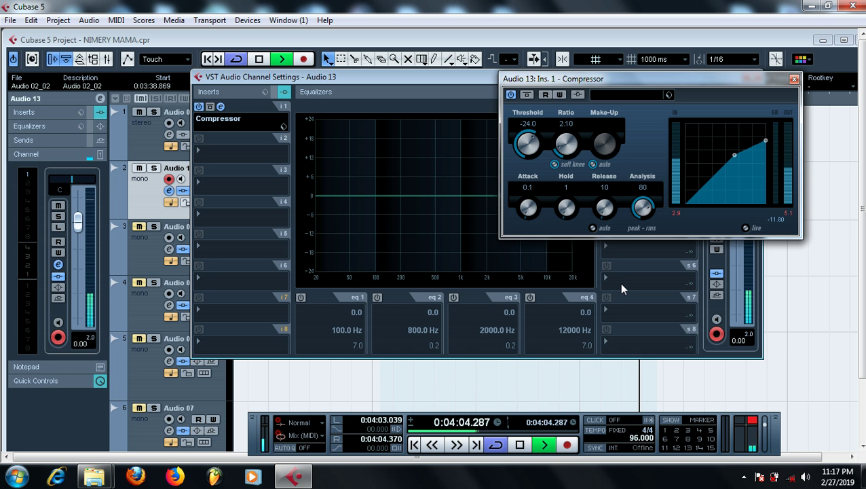
{"action": "key", "text": "space"}
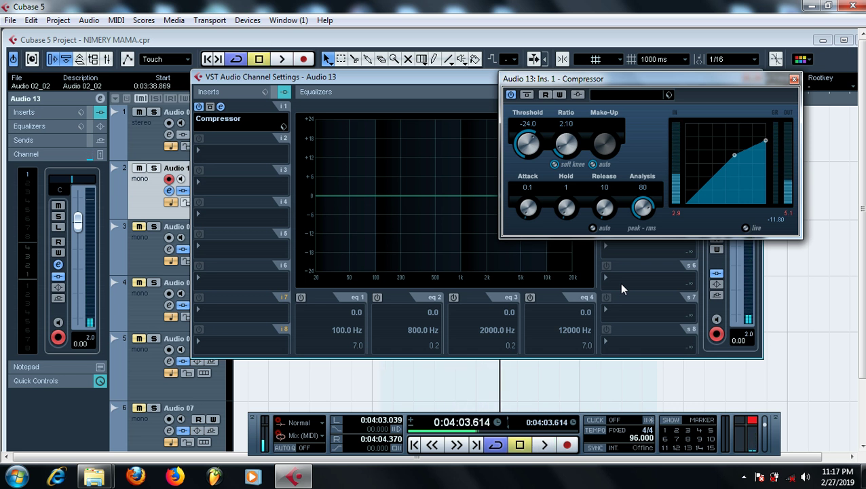
{"action": "key", "text": "space"}
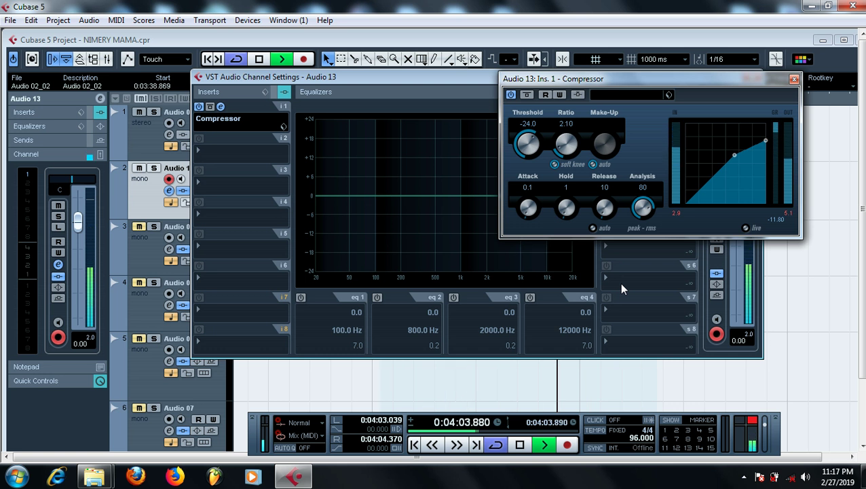
{"action": "key", "text": "space"}
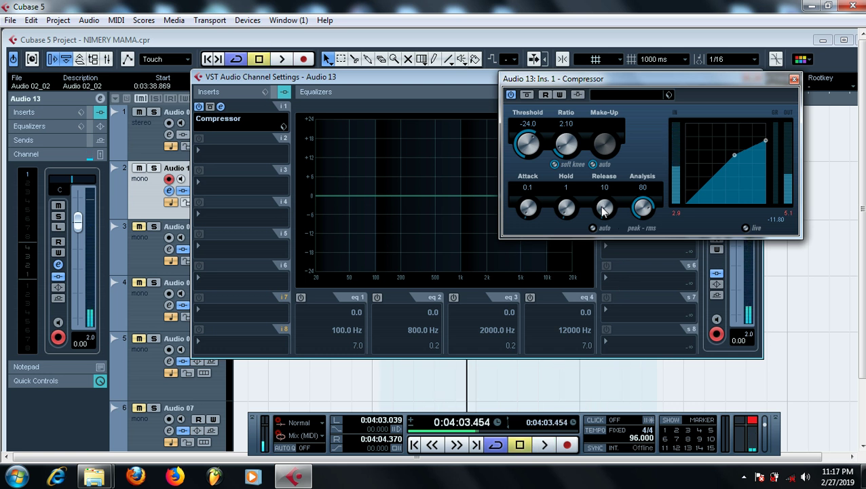
Raise the compressor's release to its maximum of 1000 and play the loop to hear the effect
{"action": "left_click_drag", "start_coordinate": [605, 207], "coordinate": [633, 92]}
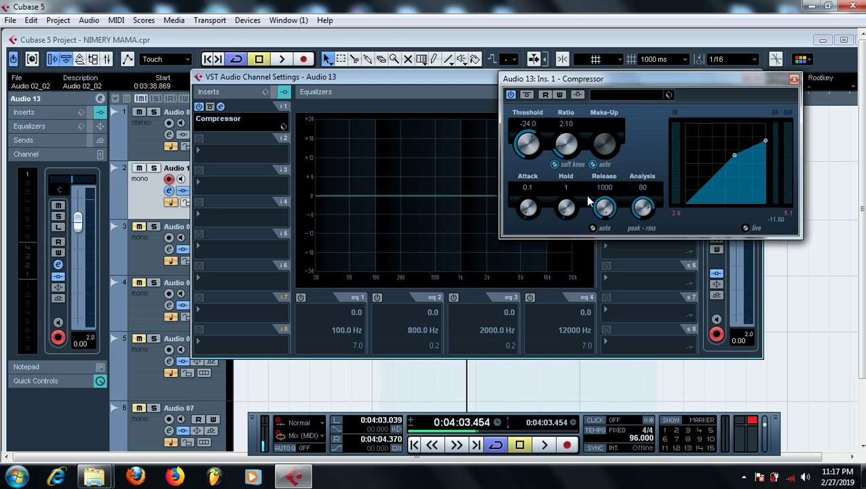
{"action": "key", "text": "space"}
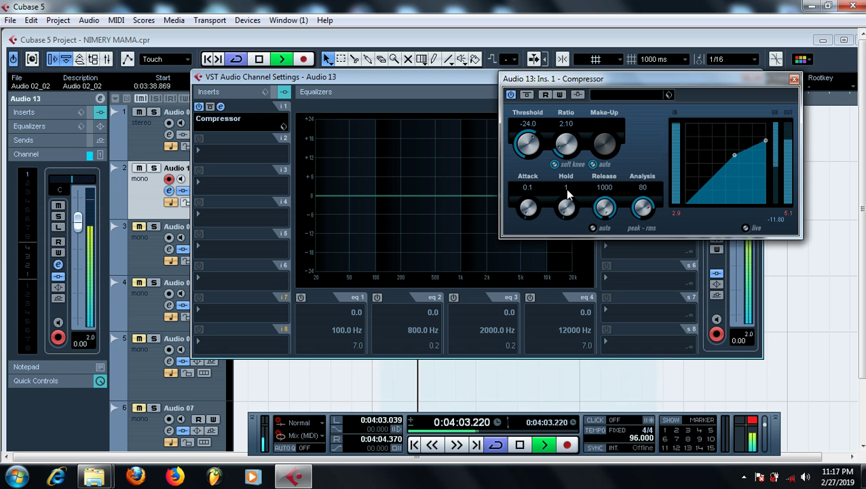
{"action": "key", "text": "space"}
Lower the compressor's release to 406 and further to 84 while auditioning the loop, and stop playback
{"action": "left_click_drag", "start_coordinate": [604, 207], "coordinate": [590, 268]}
{"action": "key", "text": "space"}
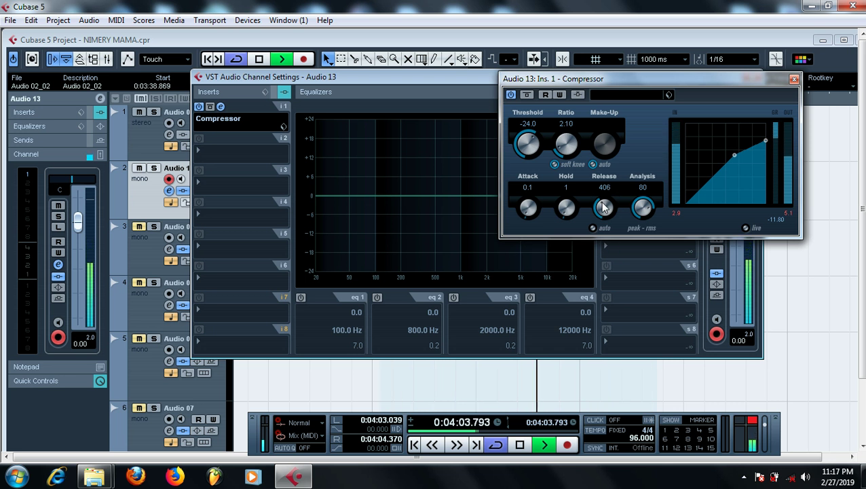
{"action": "left_click_drag", "start_coordinate": [601, 214], "coordinate": [604, 247]}
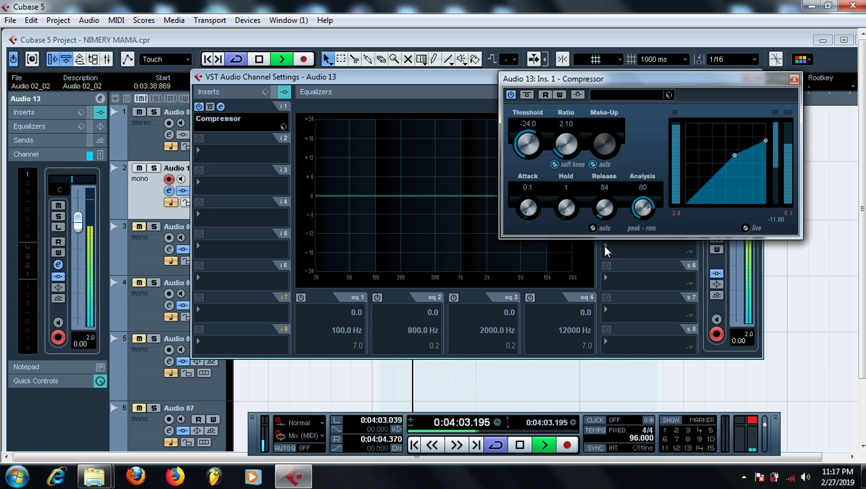
{"action": "key", "text": "space"}
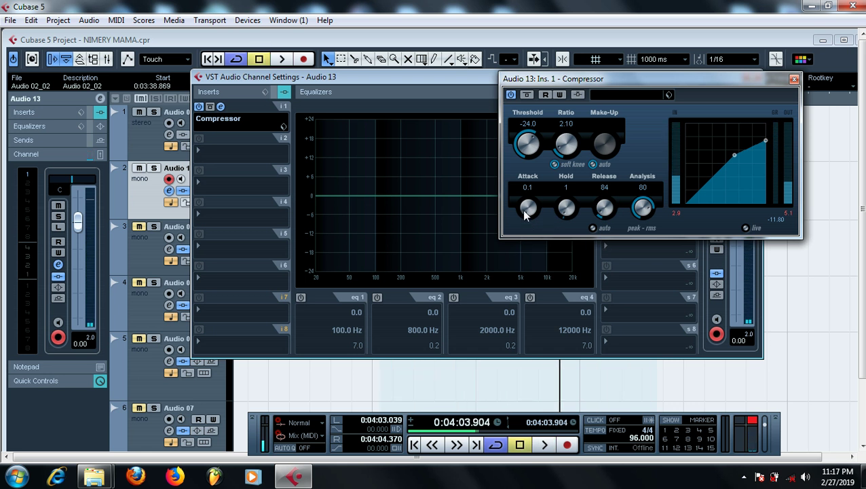
Set the compressor's attack to 73.5 and compare release values of 1000 and 10 while the loop plays
{"action": "left_click_drag", "start_coordinate": [529, 207], "coordinate": [550, 144]}
{"action": "key", "text": "space"}
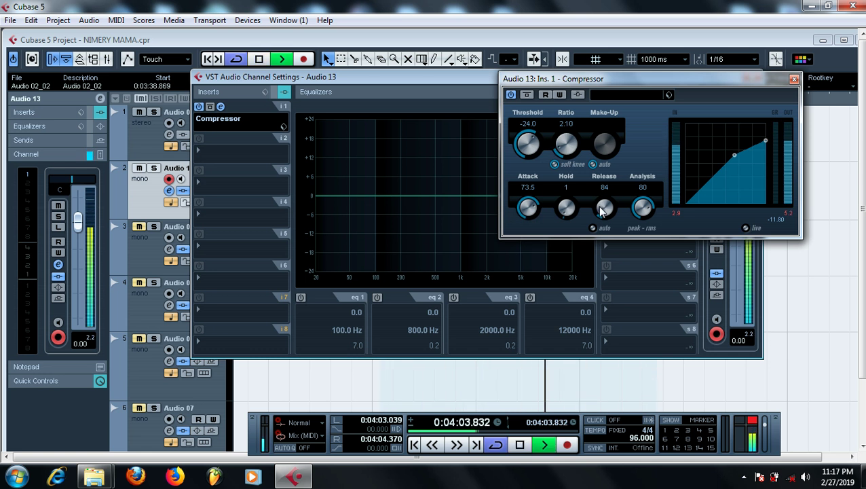
{"action": "left_click_drag", "start_coordinate": [600, 210], "coordinate": [645, 67]}
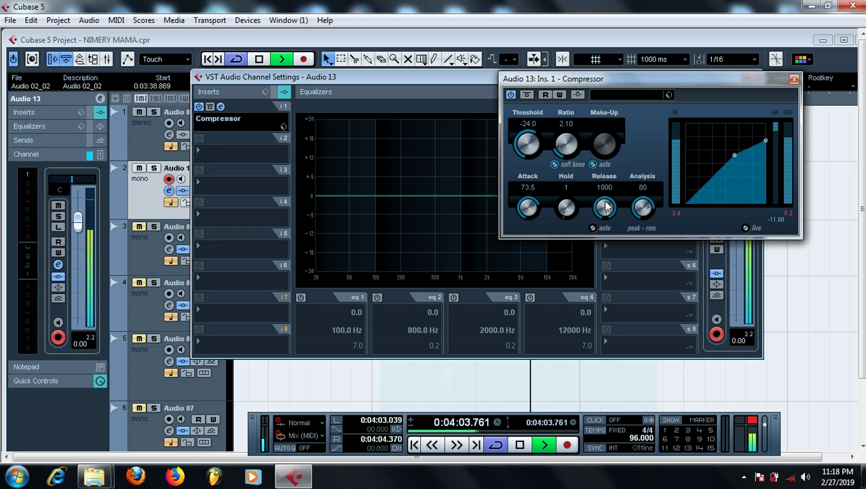
{"action": "left_click_drag", "start_coordinate": [606, 207], "coordinate": [608, 385]}
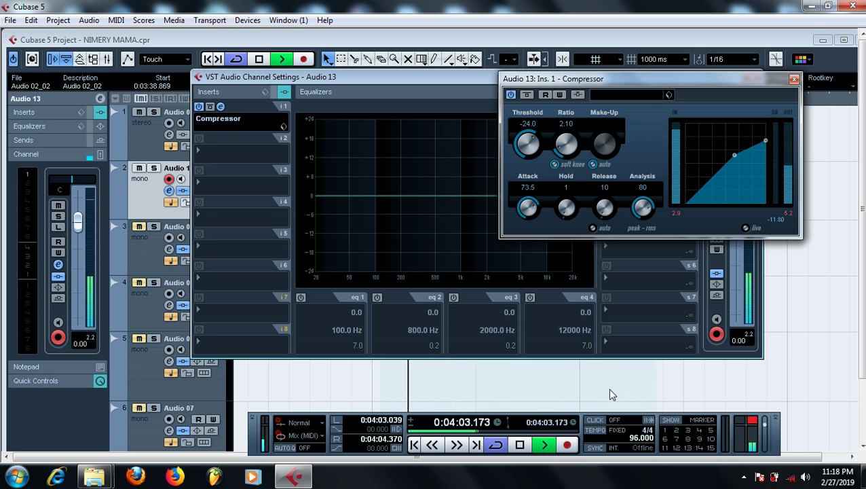
{"action": "key", "text": "space"}
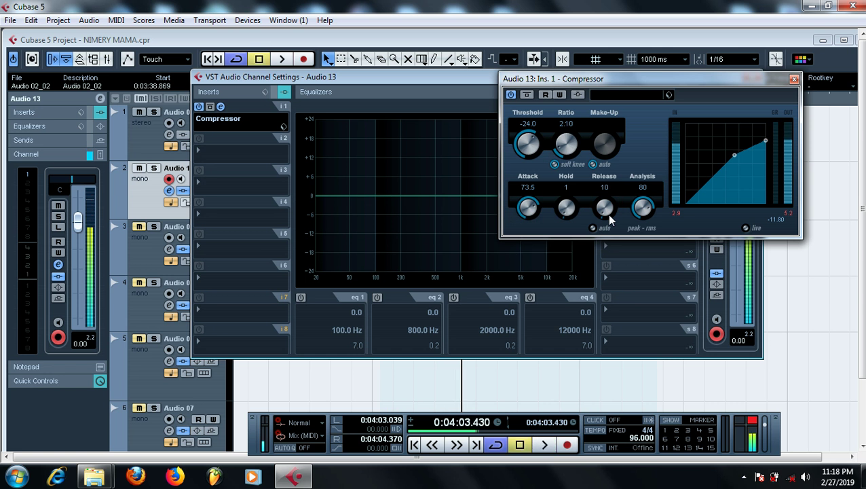
Reduce the compressor's attack to 58.5 and audition the loop briefly
{"action": "left_click_drag", "start_coordinate": [528, 206], "coordinate": [533, 211]}
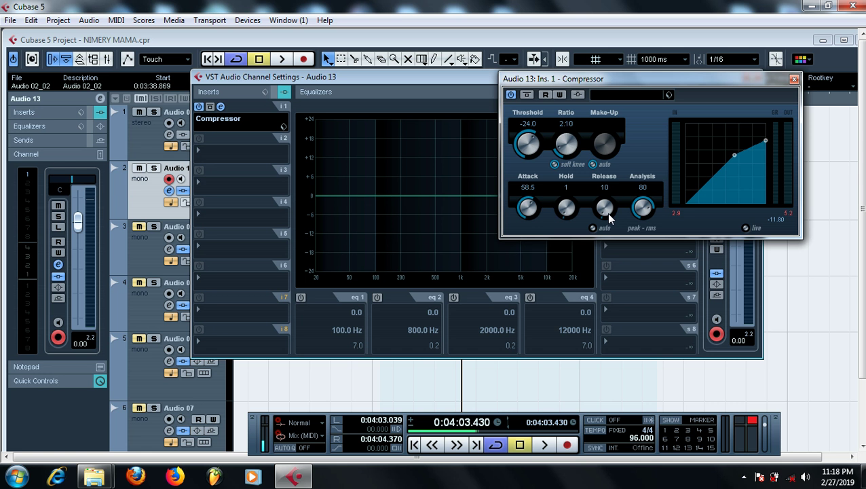
{"action": "key", "text": "space"}
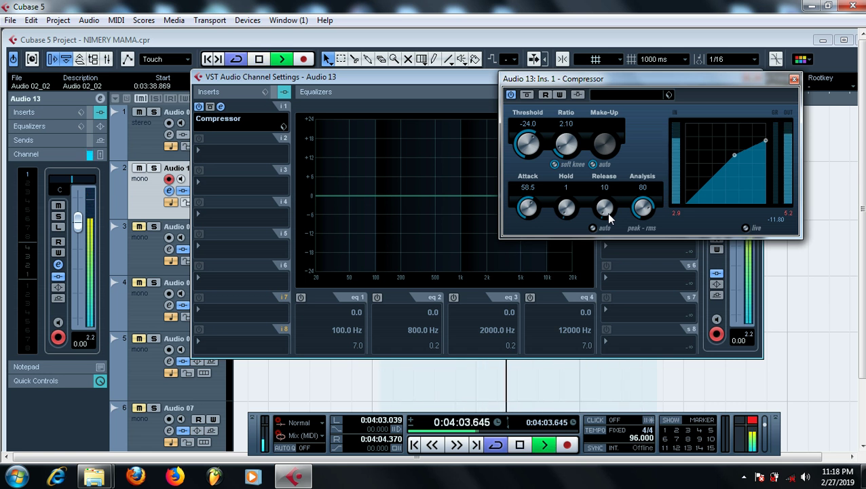
{"action": "key", "text": "space"}
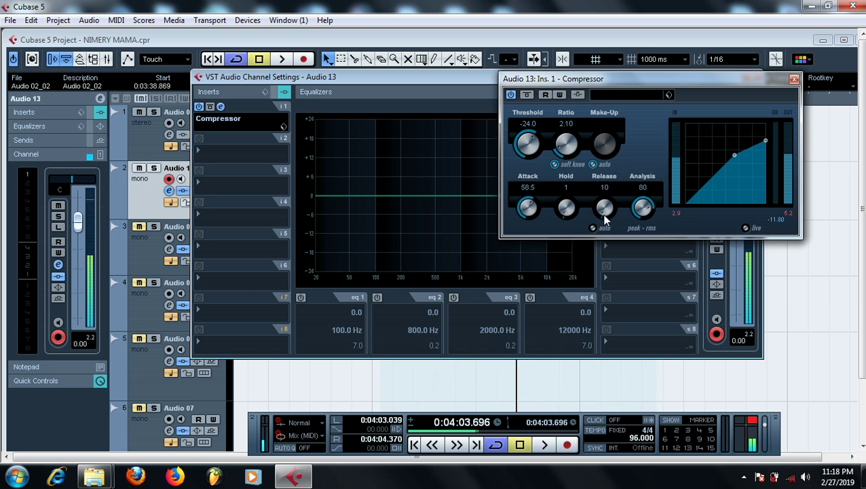
Raise the compressor's release to about 589 and further to 1000 while auditioning the loop
{"action": "left_click_drag", "start_coordinate": [607, 213], "coordinate": [609, 141]}
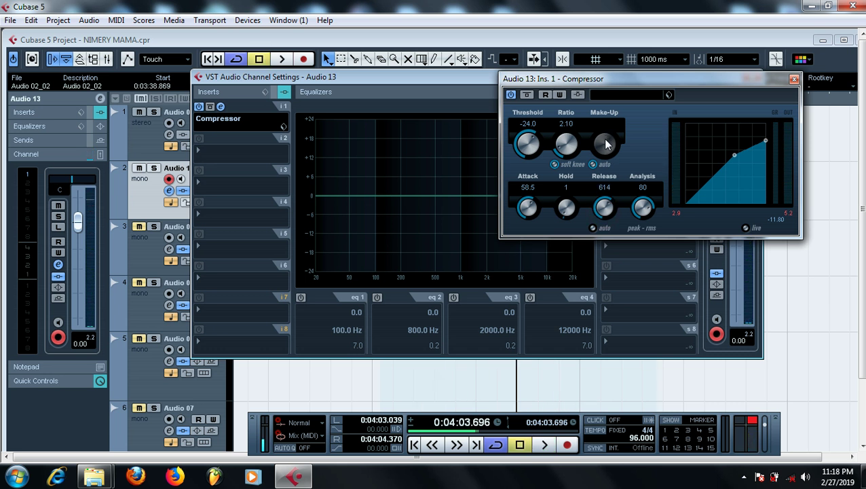
{"action": "key", "text": "space"}
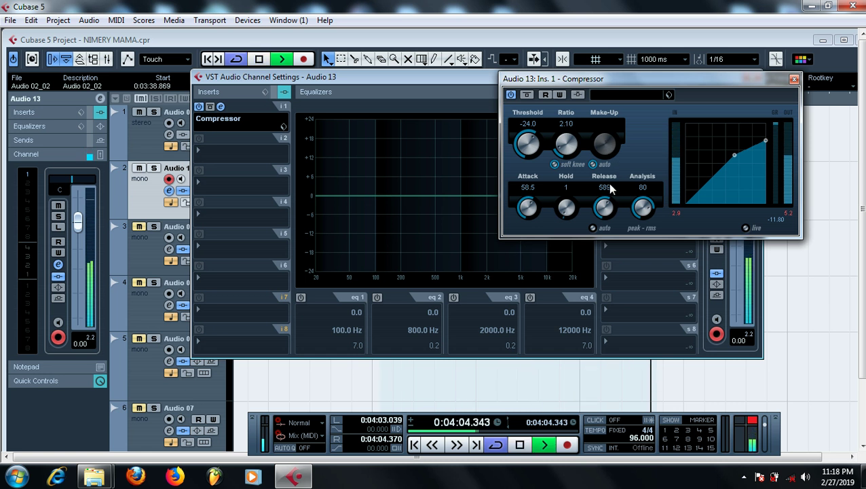
{"action": "left_click_drag", "start_coordinate": [605, 203], "coordinate": [637, 140]}
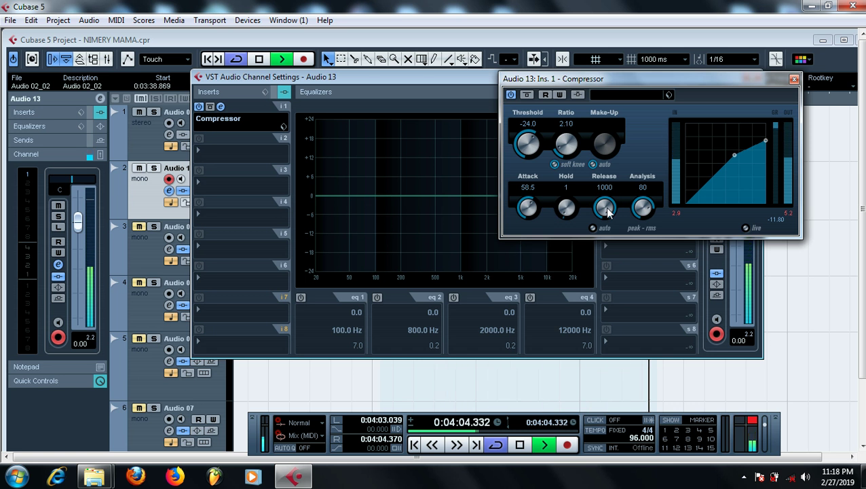
Drop the compressor's release to 10 and audition the loop with this fast release, stopping playback
{"action": "left_click_drag", "start_coordinate": [608, 212], "coordinate": [614, 372]}
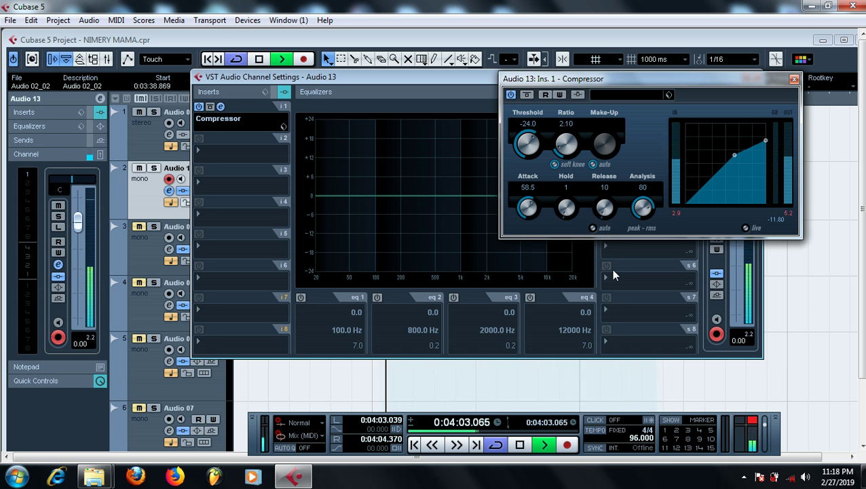
{"action": "key", "text": "space"}
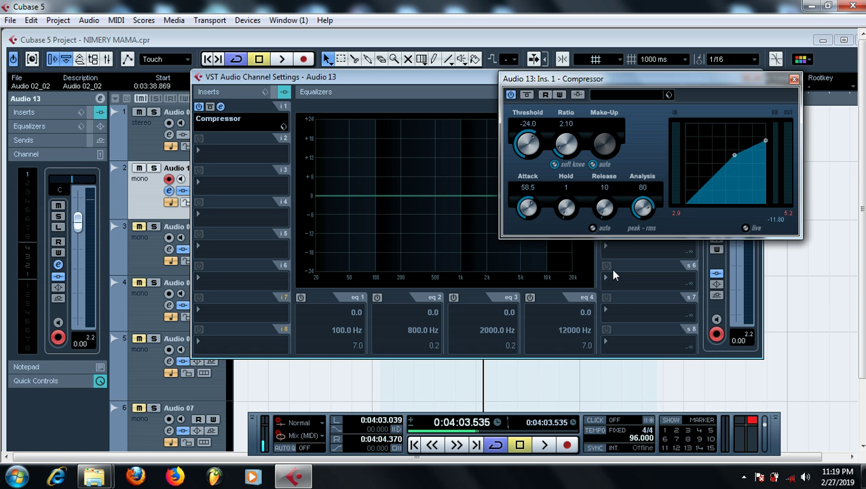
{"action": "key", "text": "space"}
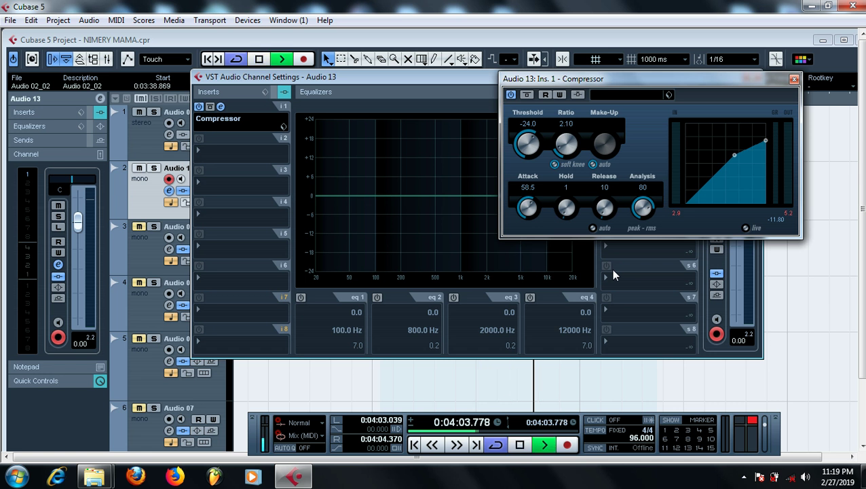
{"action": "key", "text": "space"}
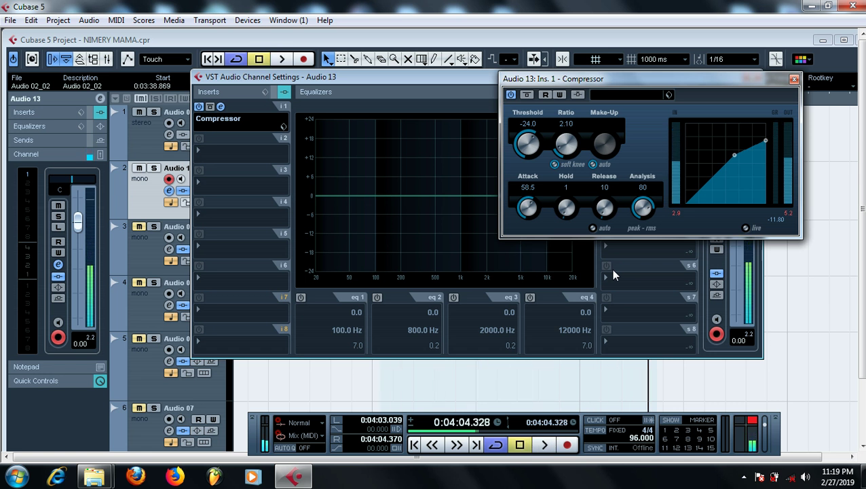
Set the compressor's release to 1000 and play the loop briefly to check the slow release
{"action": "left_click_drag", "start_coordinate": [606, 215], "coordinate": [638, 82]}
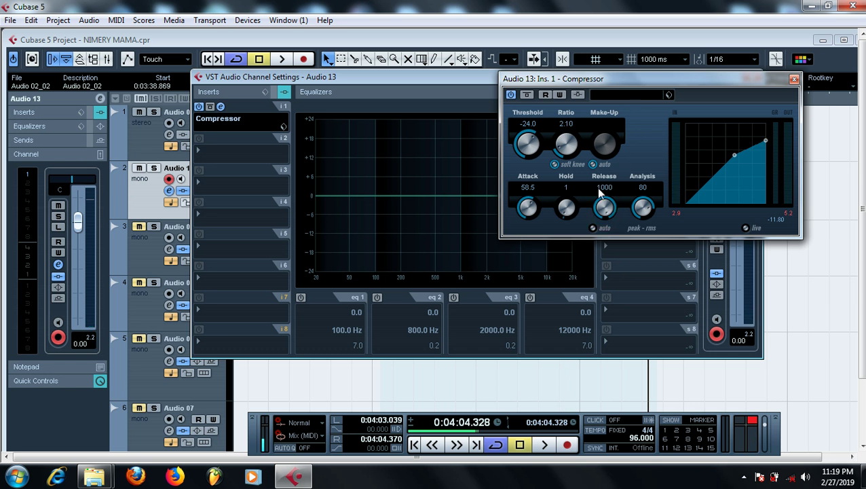
{"action": "key", "text": "space"}
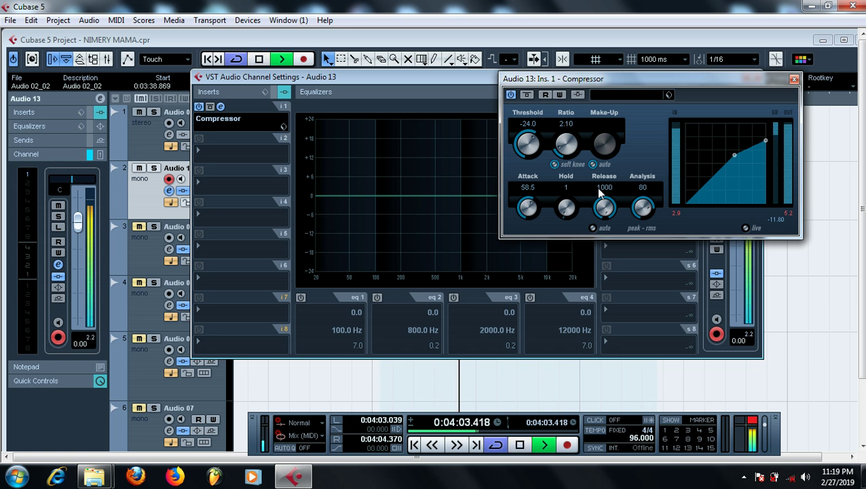
{"action": "key", "text": "space"}
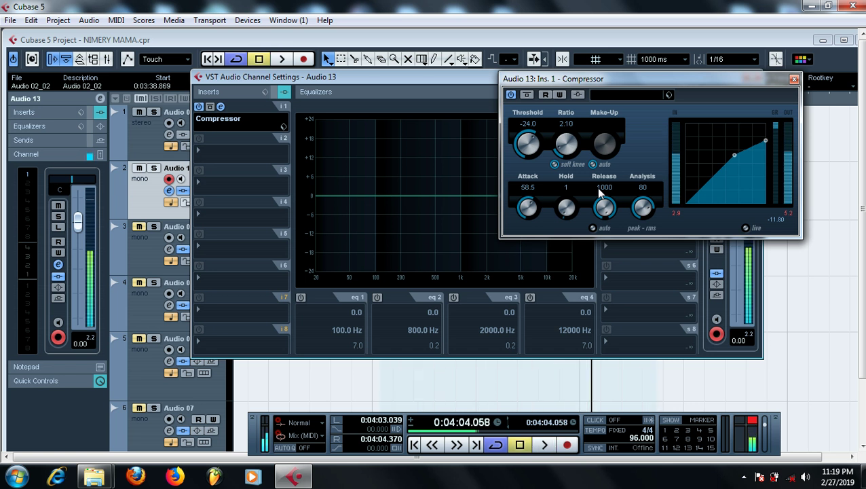
Compare the loop with the compressor bypassed and with it active again, stopping playback after each pass
{"action": "left_click", "coordinate": [529, 95]}
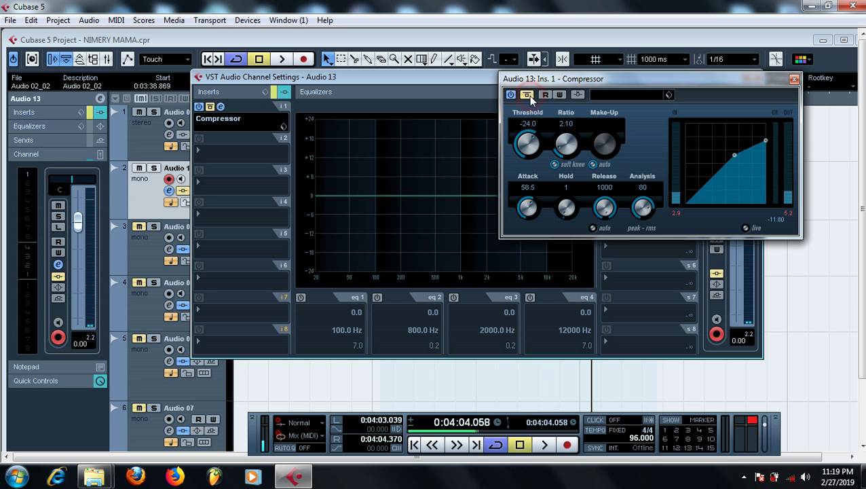
{"action": "key", "text": "space"}
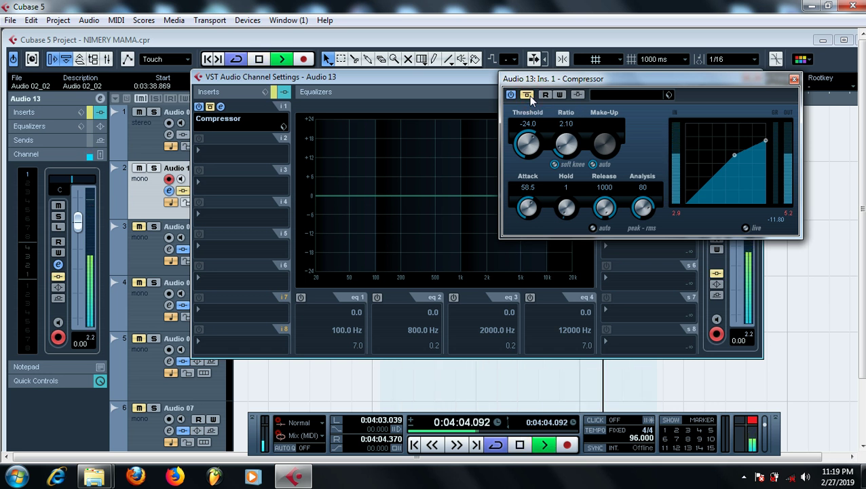
{"action": "key", "text": "space"}
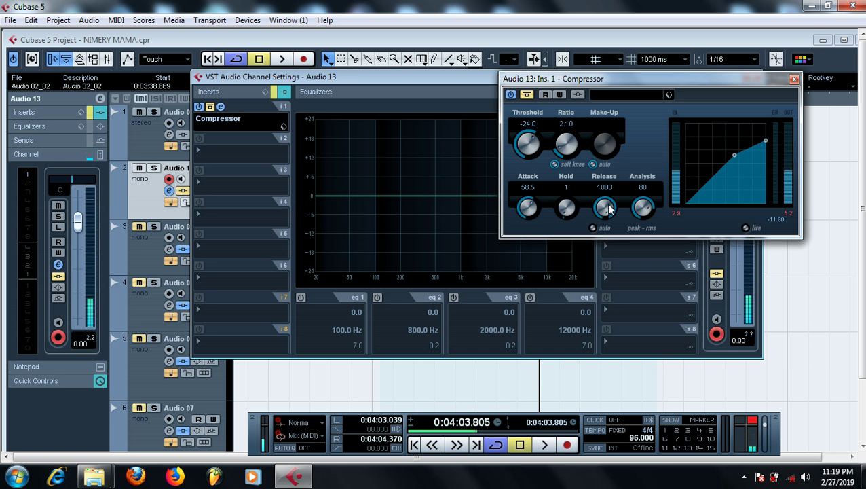
{"action": "left_click", "coordinate": [527, 95]}
{"action": "key", "text": "space"}
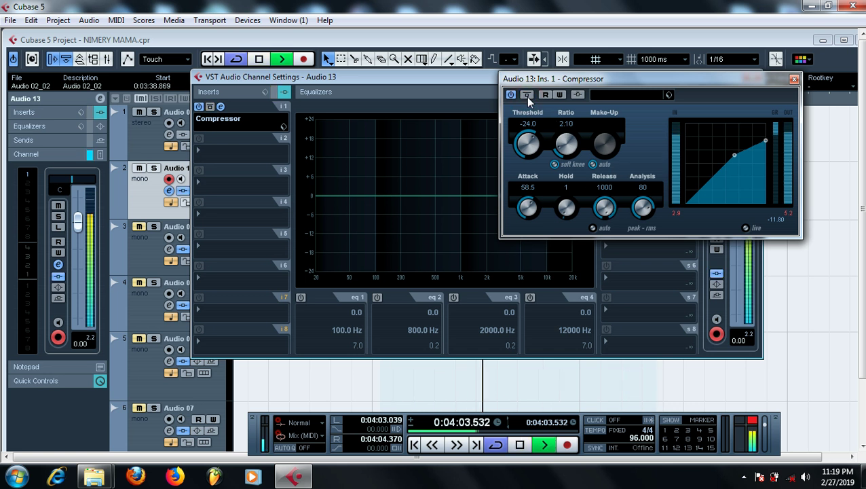
{"action": "key", "text": "space"}
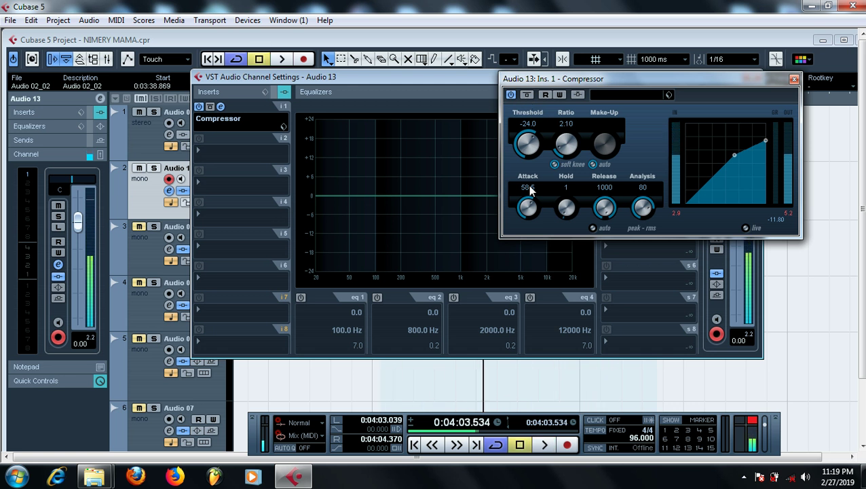
Set the compressor's attack to 23.6 and compare the loop with the compressor bypassed and active, stopping after each pass
{"action": "left_click_drag", "start_coordinate": [527, 202], "coordinate": [519, 206]}
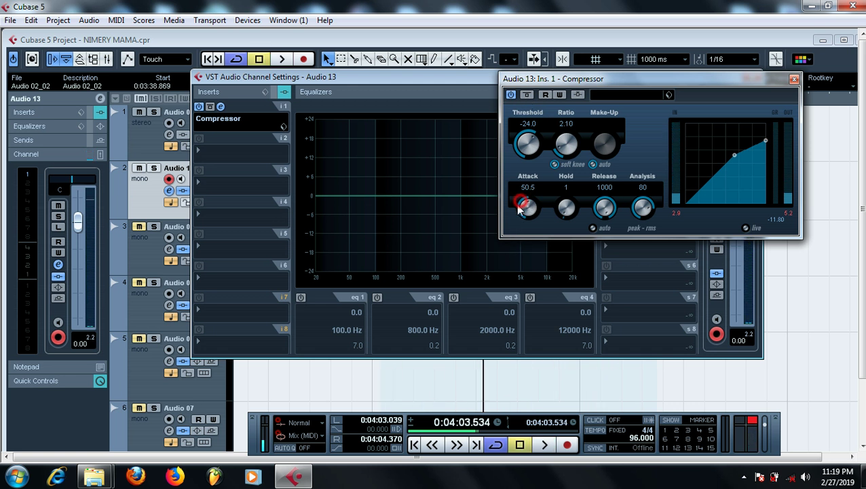
{"action": "left_click", "coordinate": [527, 95]}
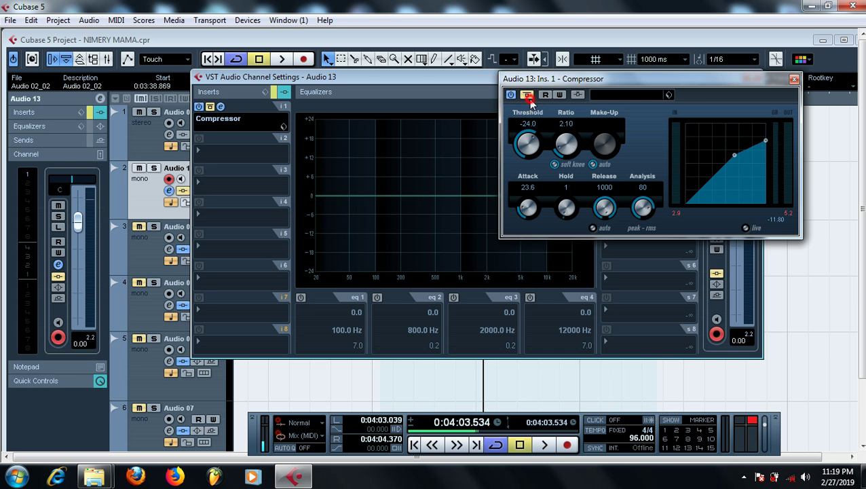
{"action": "key", "text": "space"}
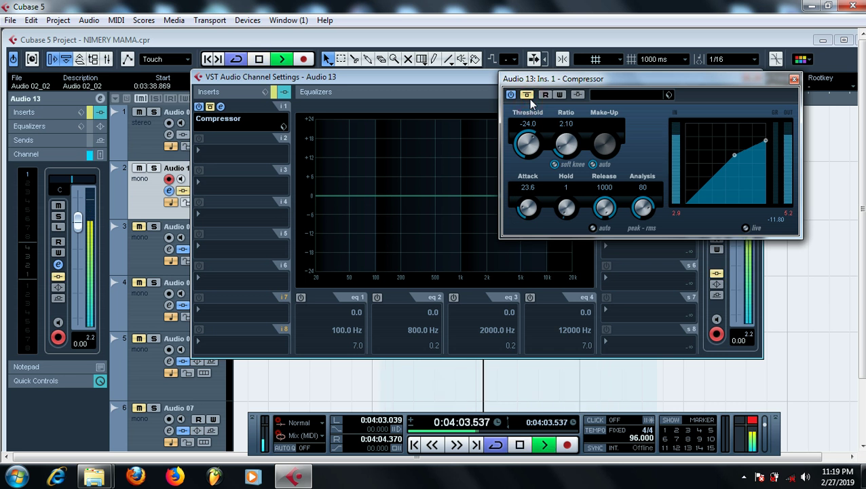
{"action": "key", "text": "space"}
{"action": "left_click", "coordinate": [527, 95]}
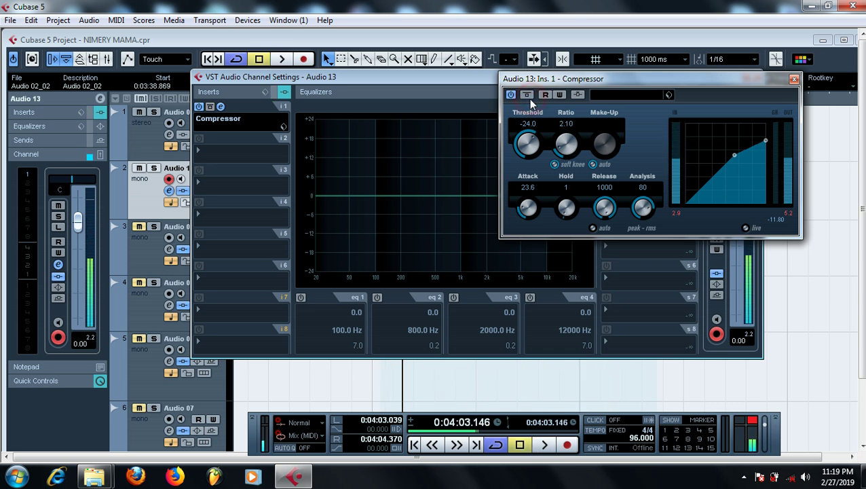
{"action": "key", "text": "space"}
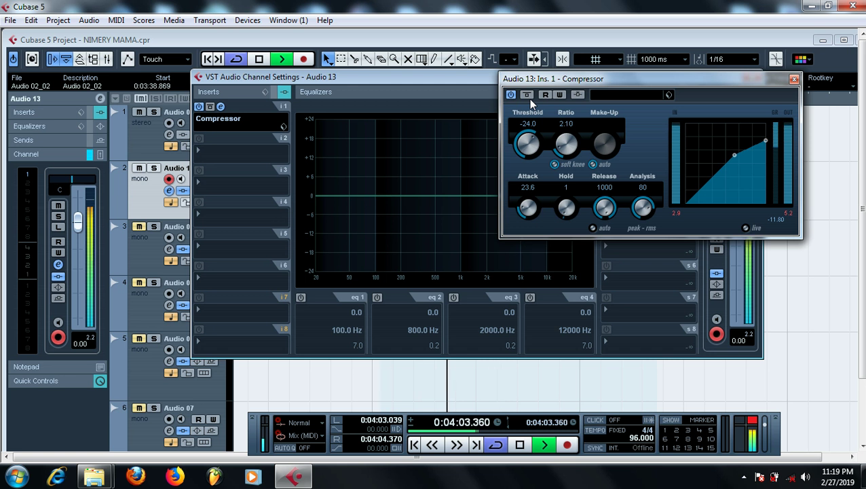
{"action": "key", "text": "space"}
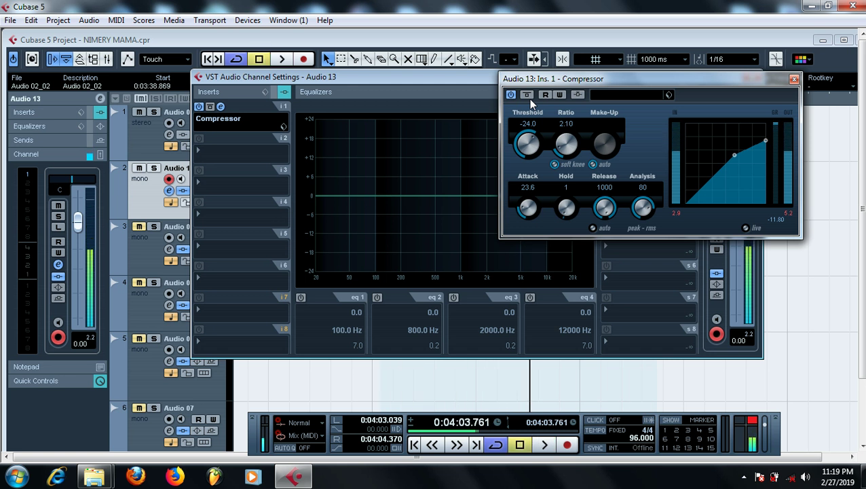
Replay the loop with the slow release, set the compressor's release to 10 and audition the loop again, stopping playback
{"action": "key", "text": "space"}
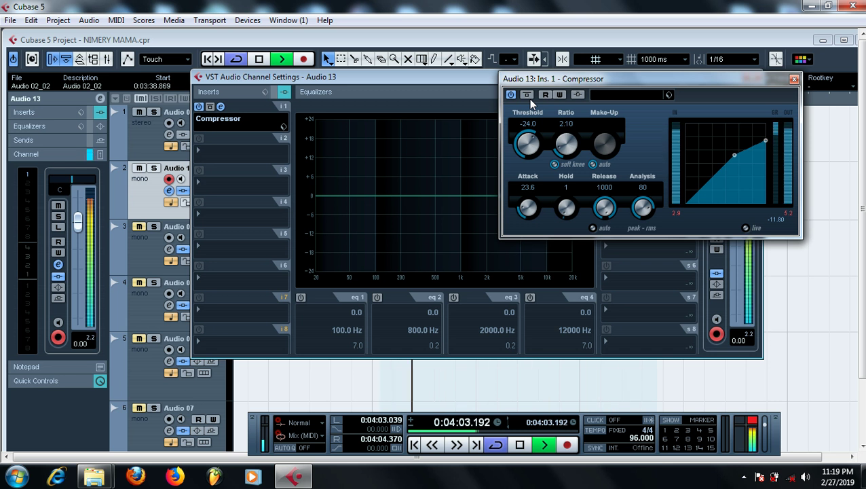
{"action": "key", "text": "space"}
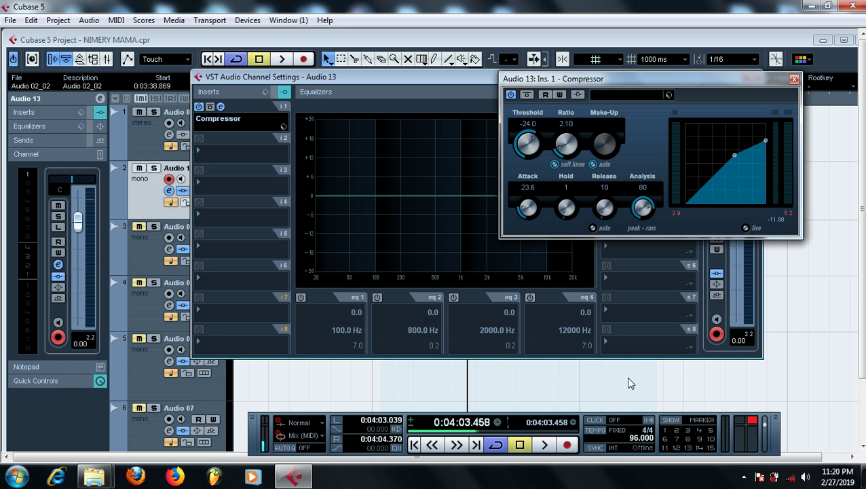
{"action": "key", "text": "space"}
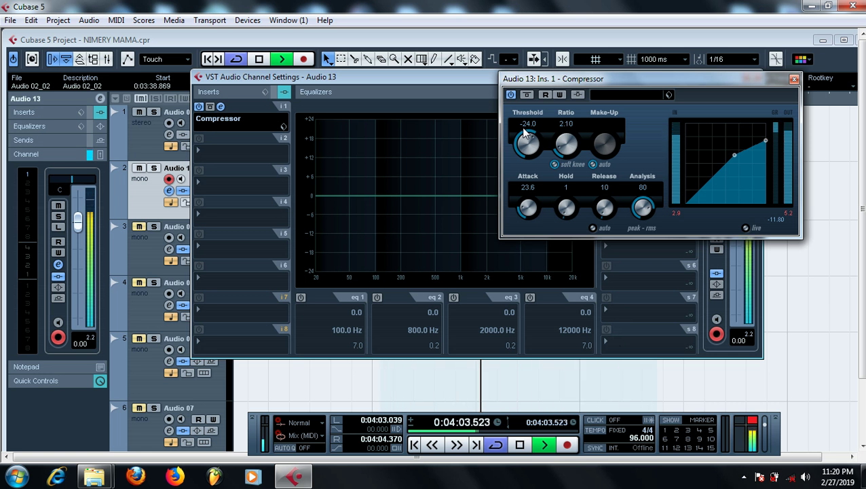
{"action": "key", "text": "space"}
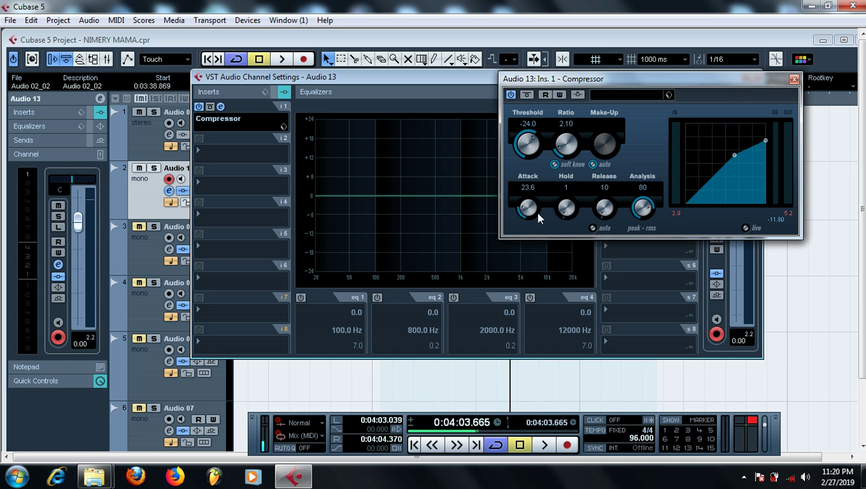
Move the Audio 13 channel settings window down, close the compressor window and maximize the project window
{"action": "left_click_drag", "start_coordinate": [371, 77], "coordinate": [436, 284]}
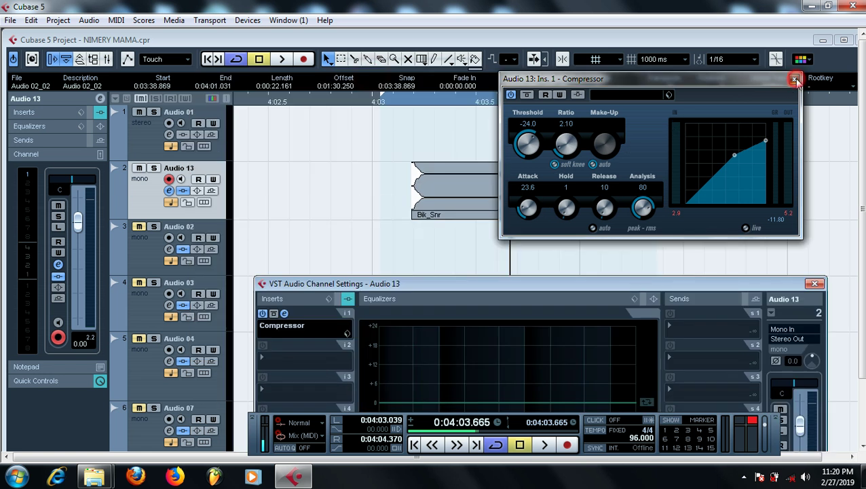
{"action": "left_click", "coordinate": [795, 79]}
{"action": "left_click", "coordinate": [846, 41]}
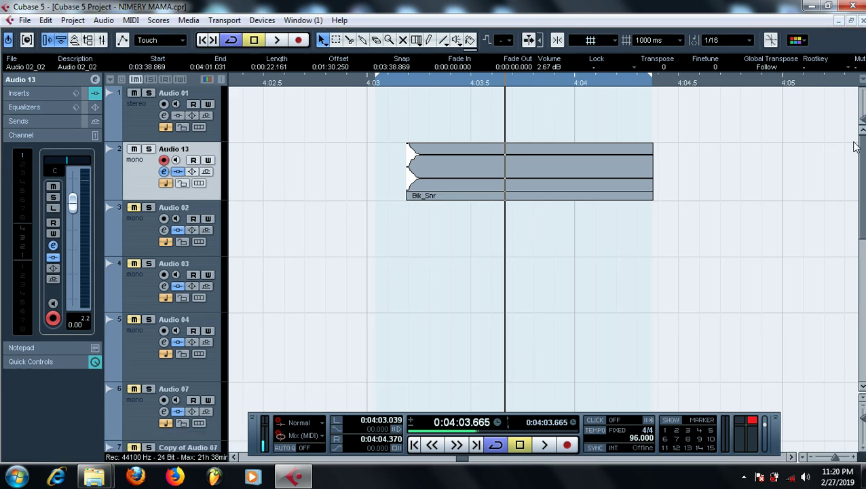
Move the loop range from the Bik_Snr event to the Bl_K event, spanning about 0:04:02.014 to 0:04:02.297
{"action": "left_click", "coordinate": [432, 84]}
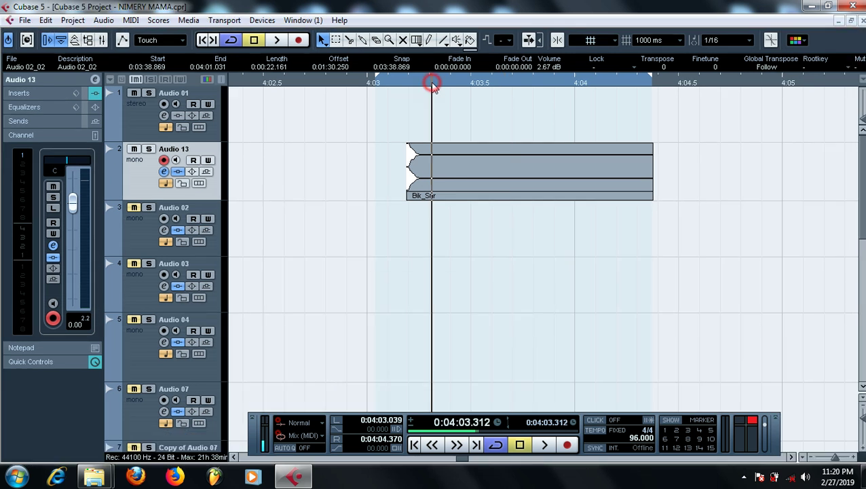
{"action": "key", "text": "g"}
{"action": "key", "text": "g"}
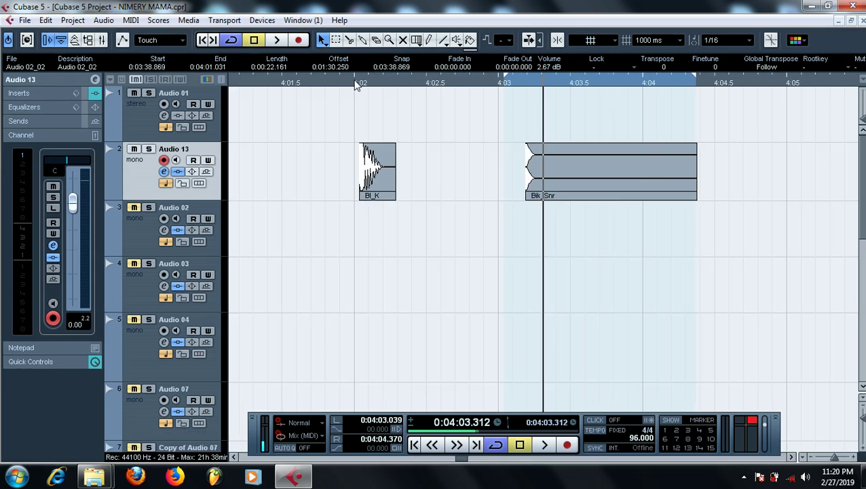
{"action": "left_click", "coordinate": [354, 82]}
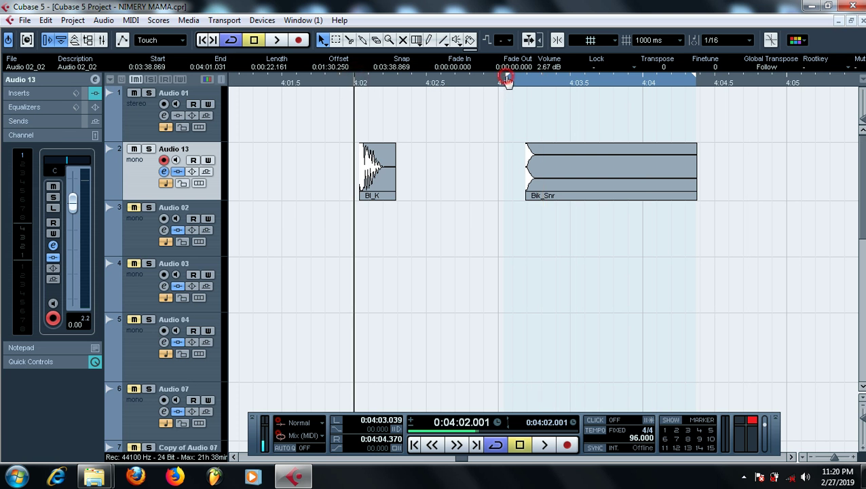
{"action": "left_click_drag", "start_coordinate": [508, 78], "coordinate": [354, 92]}
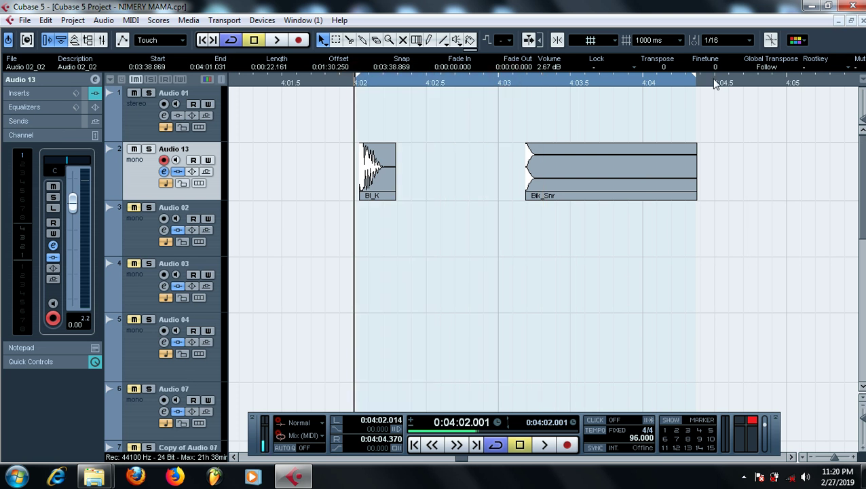
{"action": "left_click_drag", "start_coordinate": [696, 80], "coordinate": [400, 117]}
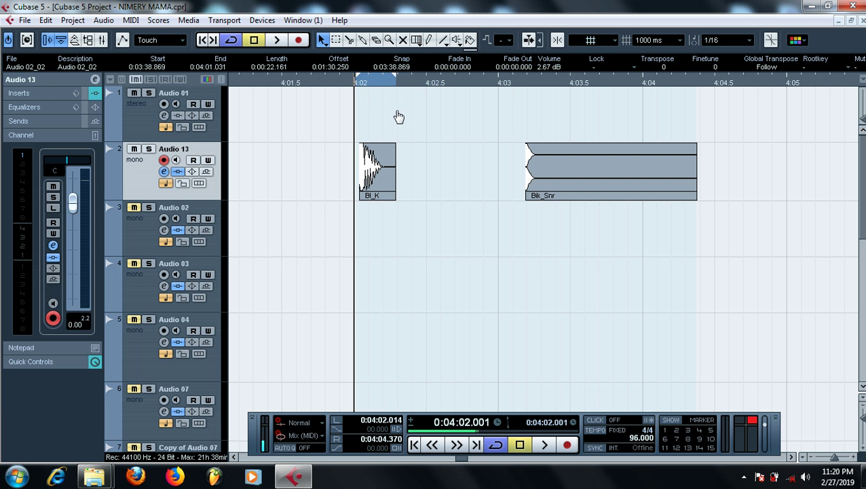
{"action": "key", "text": "h"}
{"action": "key", "text": "h"}
{"action": "key", "text": "h"}
{"action": "key", "text": "h"}
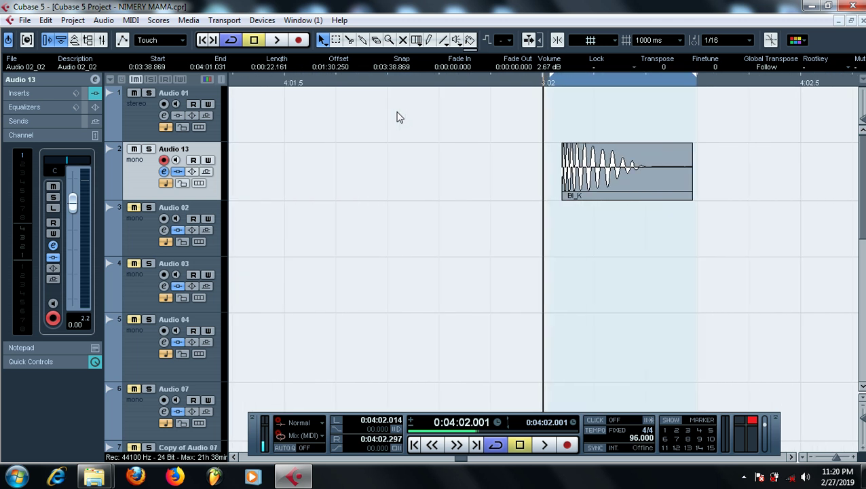
Play the Bl_K loop while widening its range to about 0:04:01.927 to 0:04:02.356, and stop playback
{"action": "key", "text": "space"}
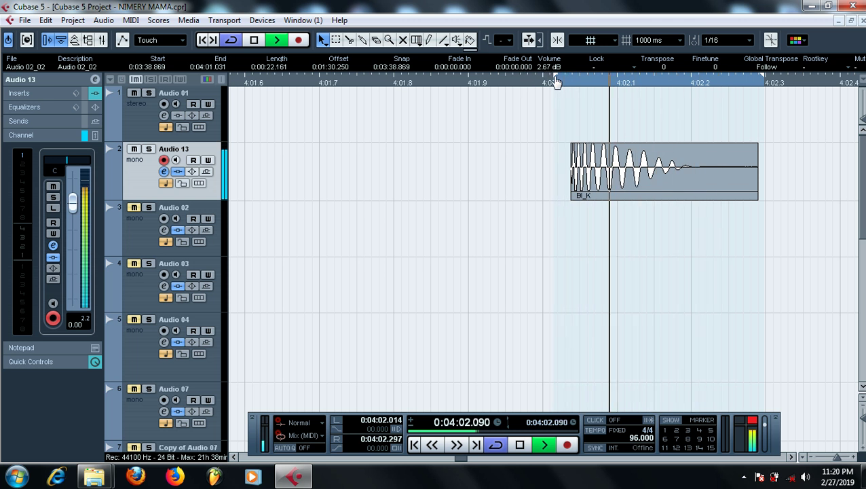
{"action": "left_click_drag", "start_coordinate": [552, 76], "coordinate": [492, 81]}
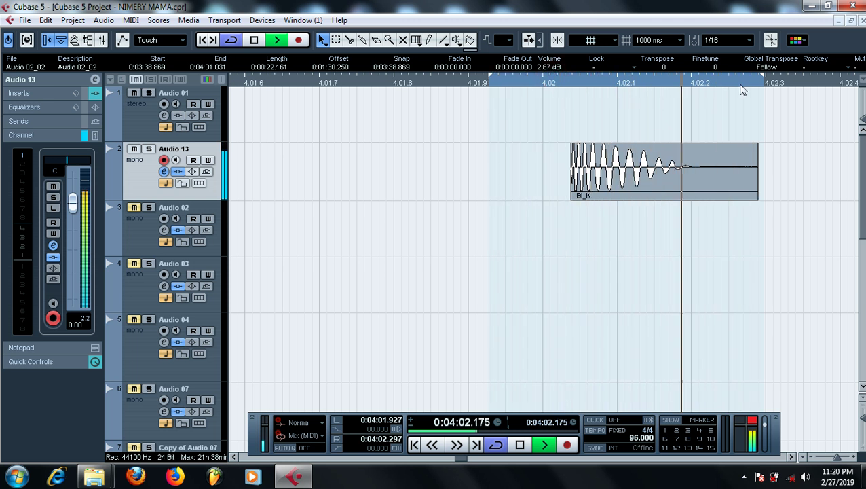
{"action": "left_click_drag", "start_coordinate": [761, 76], "coordinate": [808, 84]}
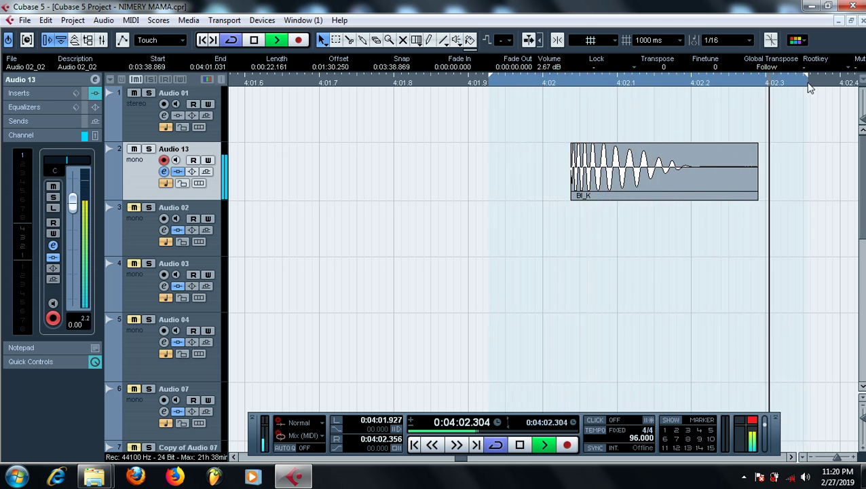
{"action": "key", "text": "space"}
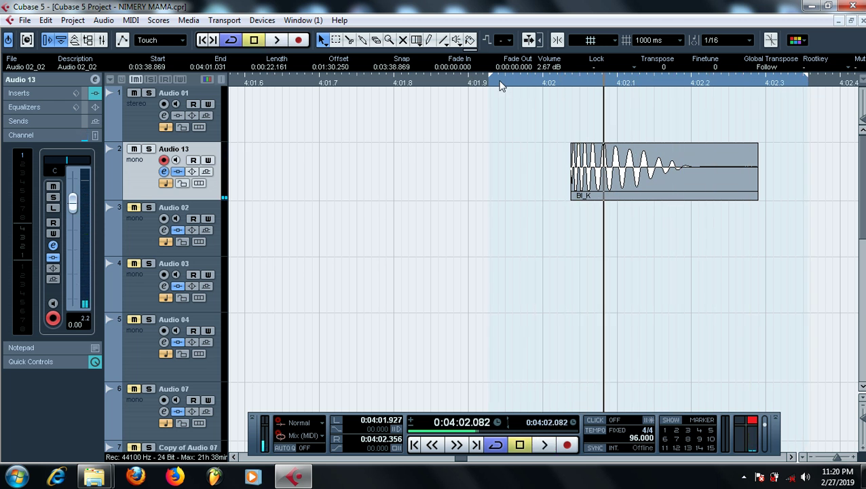
Reopen the Audio 13 channel settings and its compressor, and audition the Bl_K loop with the compressor bypassed
{"action": "left_click", "coordinate": [163, 172]}
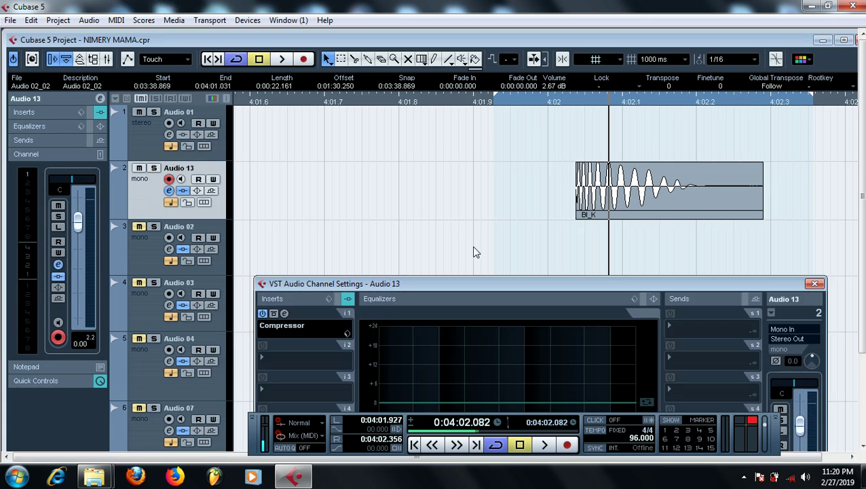
{"action": "left_click", "coordinate": [285, 313]}
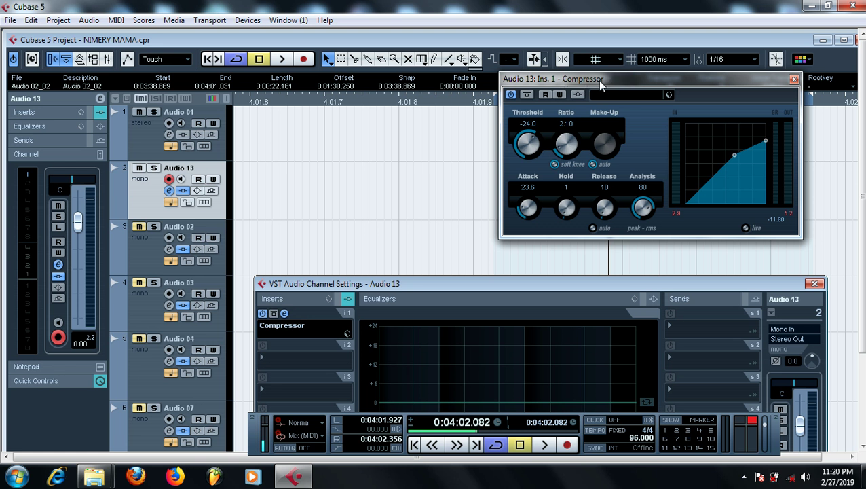
{"action": "left_click", "coordinate": [529, 97]}
{"action": "key", "text": "space"}
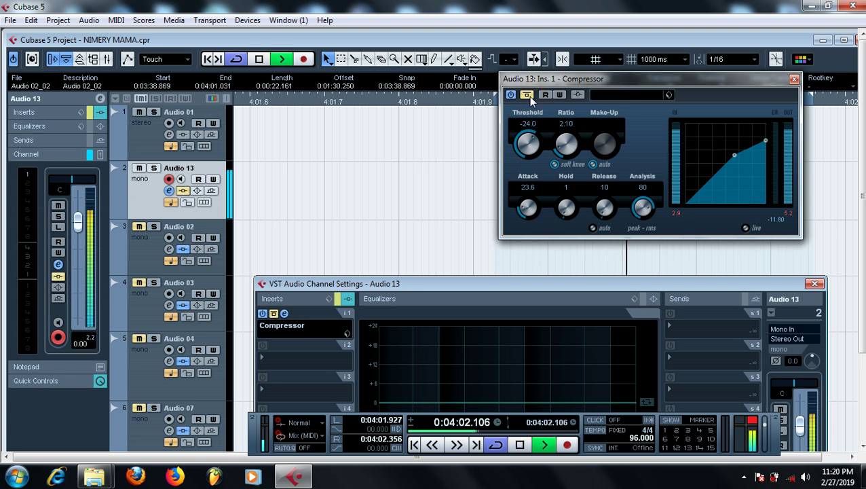
{"action": "key", "text": "space"}
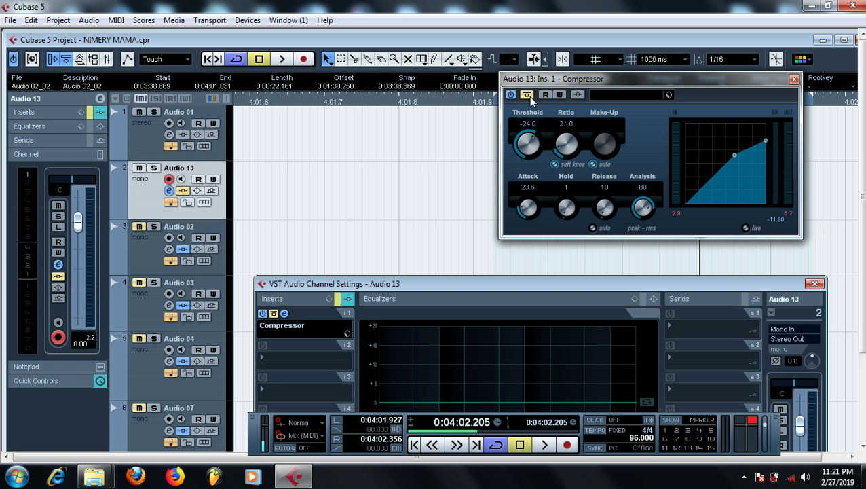
Reactivate the compressor and play the Bl_K loop, switching bypass on and off during playback to compare, and stop
{"action": "left_click", "coordinate": [528, 95]}
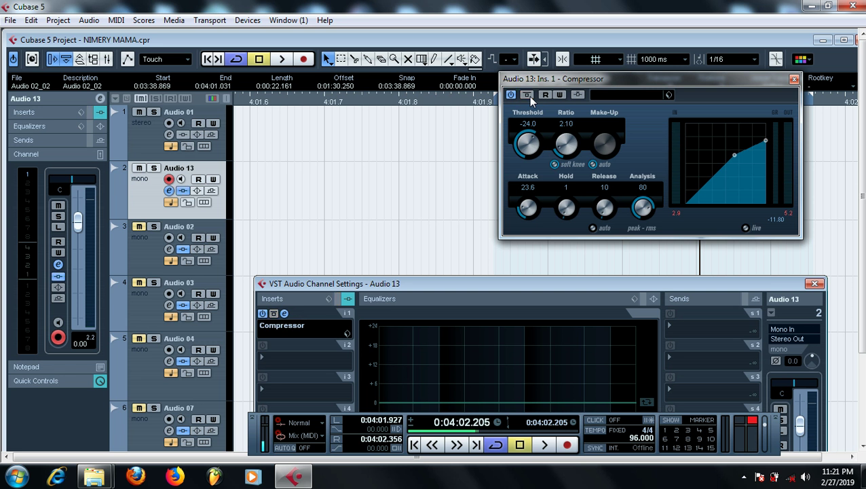
{"action": "key", "text": "space"}
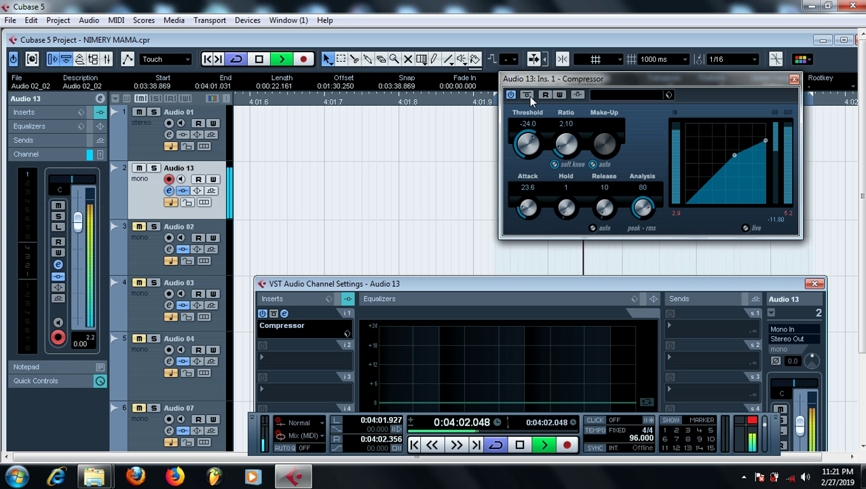
{"action": "left_click", "coordinate": [528, 96]}
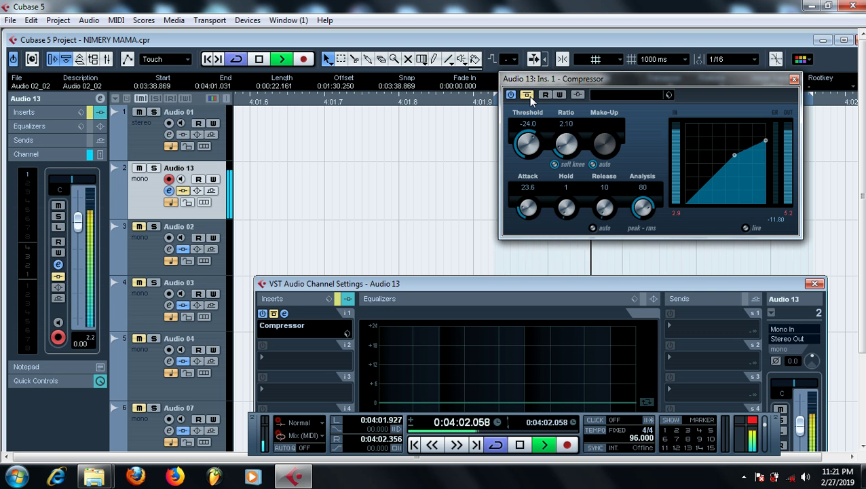
{"action": "left_click", "coordinate": [527, 95]}
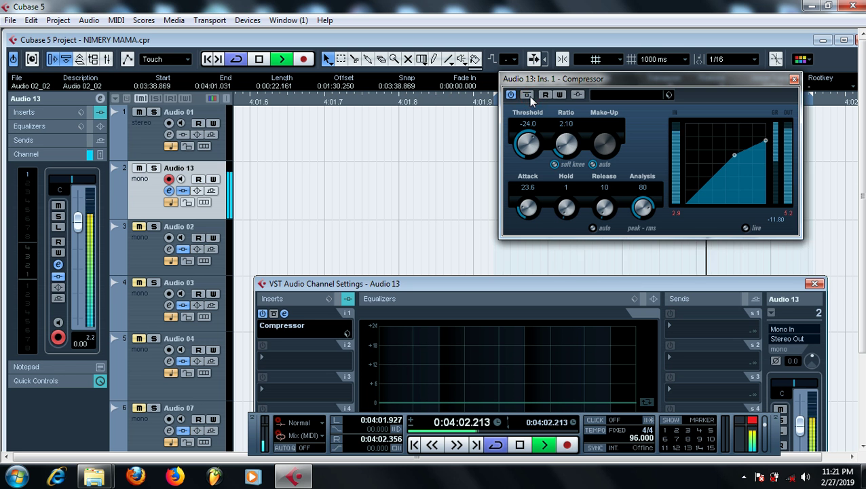
{"action": "key", "text": "space"}
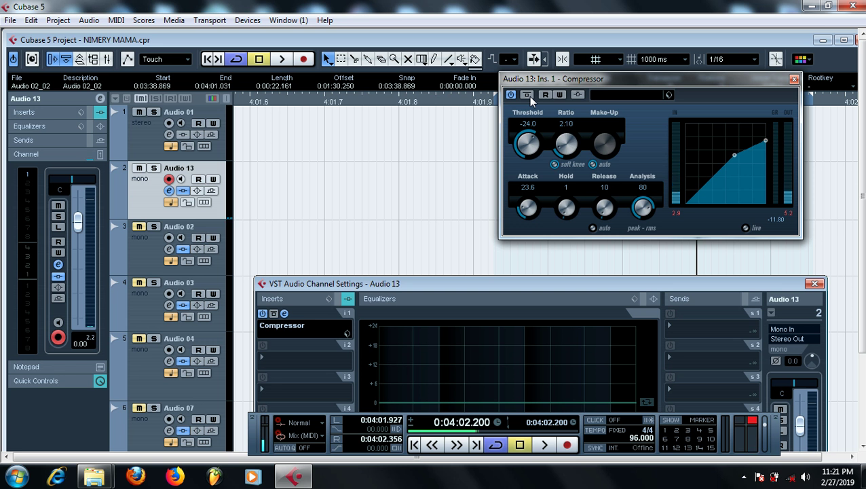
Audition the Bl_K loop bypassed once more, reactivate the compressor and play the loop with its release set to 1000
{"action": "left_click", "coordinate": [529, 97]}
{"action": "key", "text": "space"}
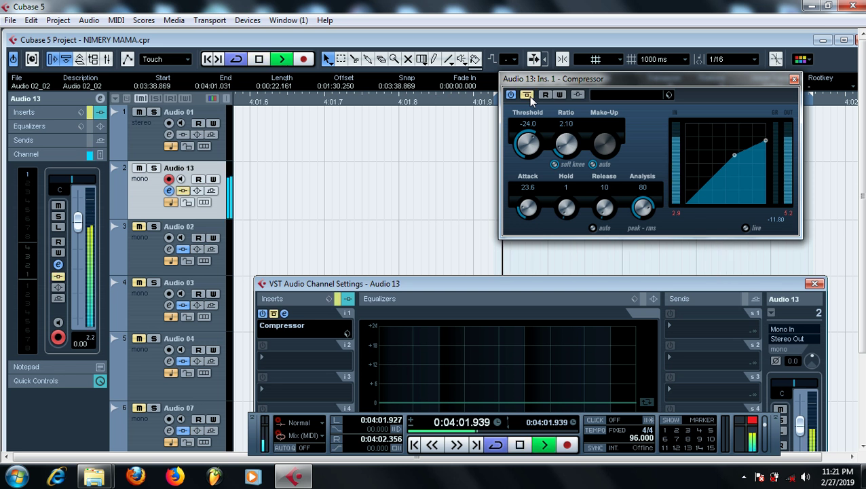
{"action": "left_click", "coordinate": [529, 96]}
{"action": "key", "text": "space"}
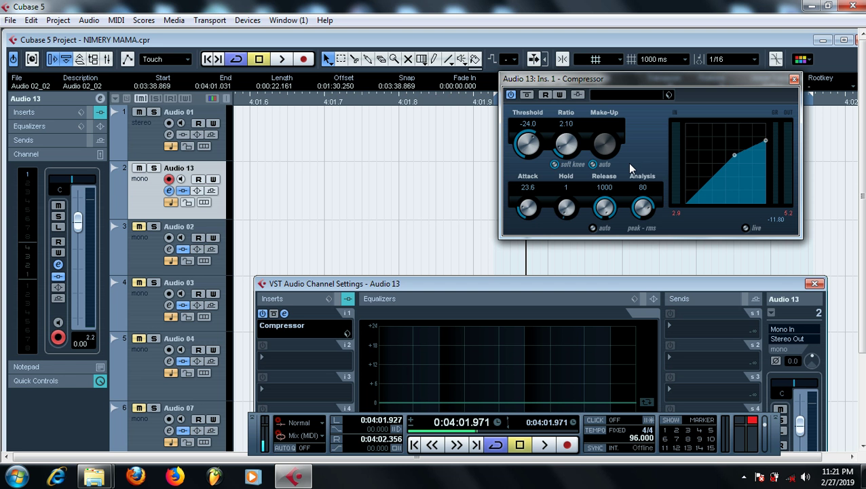
{"action": "key", "text": "space"}
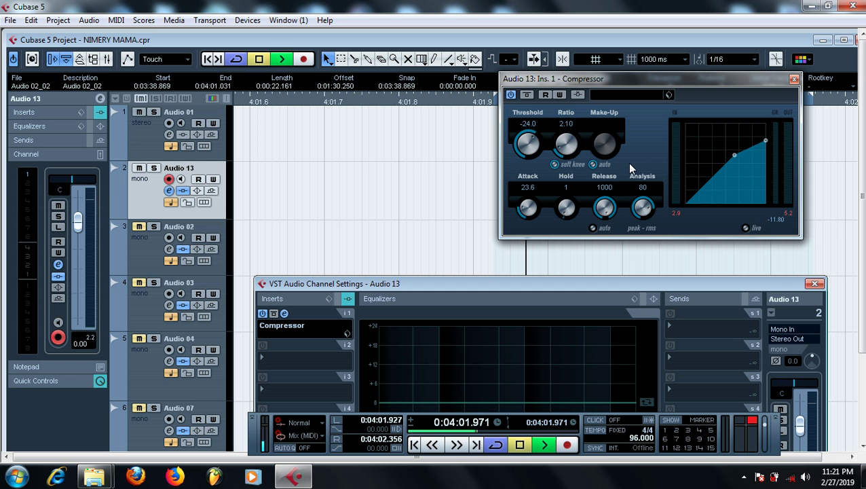
{"action": "key", "text": "space"}
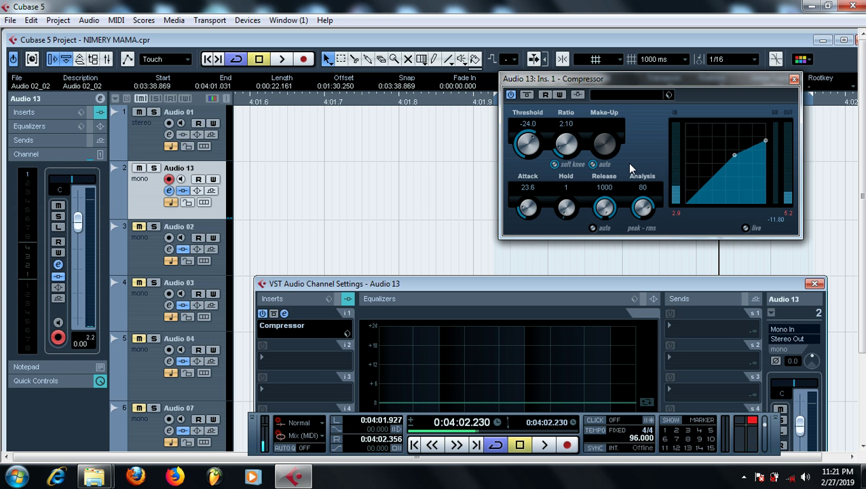
Play and stop the Bl_K loop twice to audition the active compressor at a release of 1000
{"action": "key", "text": "space"}
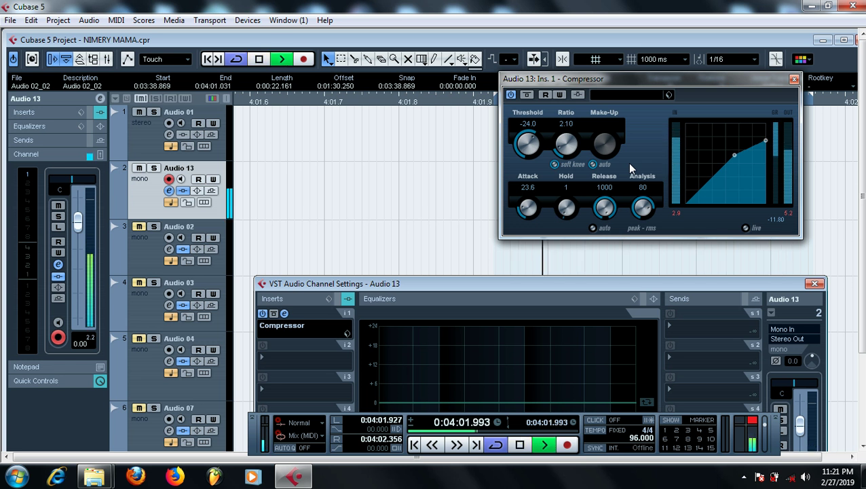
{"action": "key", "text": "space"}
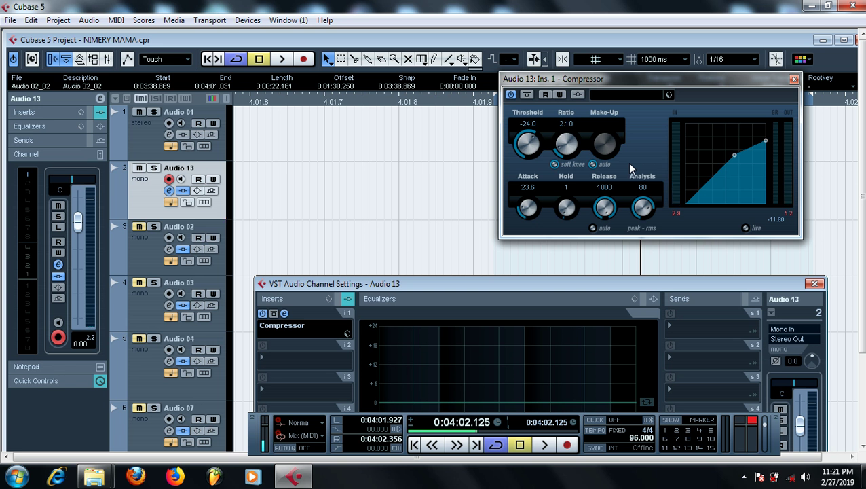
{"action": "key", "text": "space"}
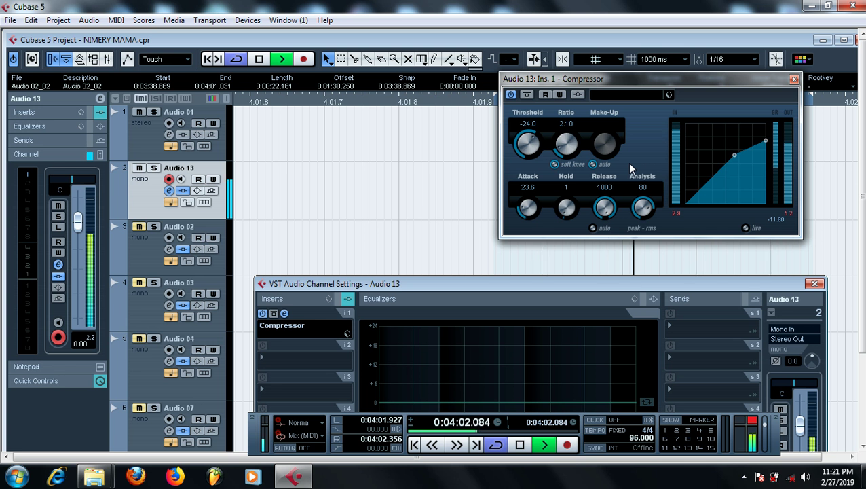
{"action": "key", "text": "space"}
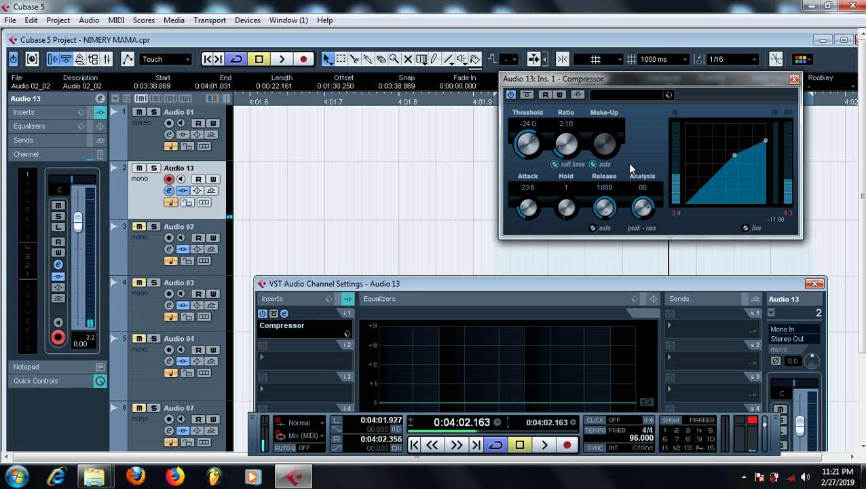
Audition the Bl_K loop while varying the compressor's release repeatedly between 10 and 1000, leave it at 10 and stop playback
{"action": "key", "text": "space"}
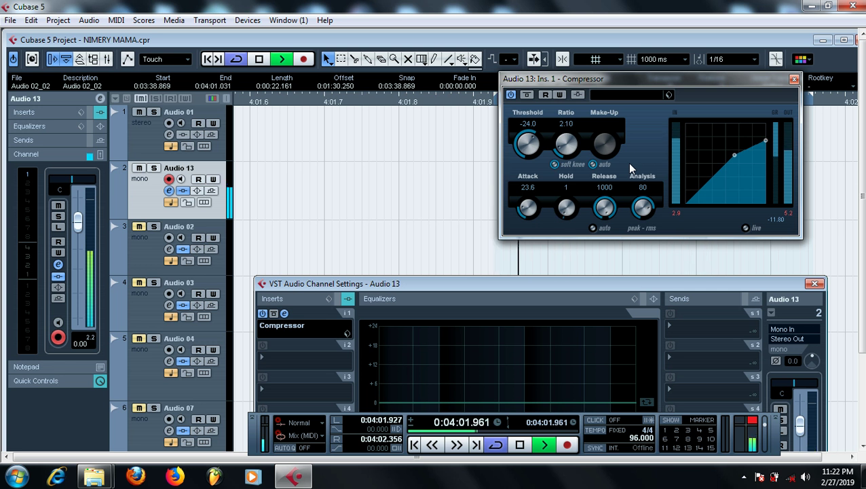
{"action": "left_click_drag", "start_coordinate": [604, 208], "coordinate": [578, 328]}
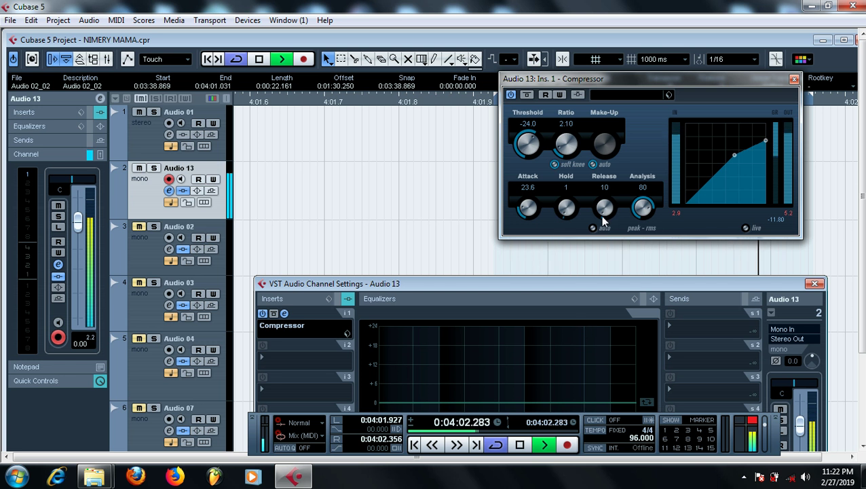
{"action": "left_click_drag", "start_coordinate": [602, 221], "coordinate": [607, 190]}
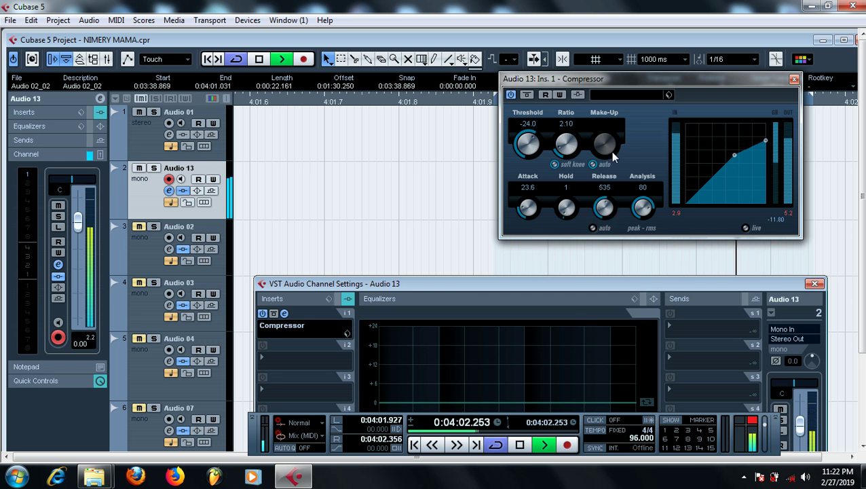
{"action": "left_click_drag", "start_coordinate": [610, 150], "coordinate": [628, 110]}
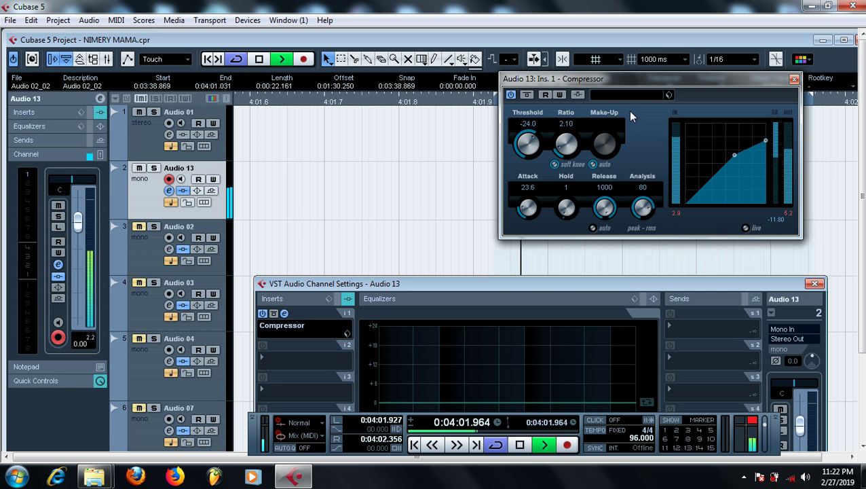
{"action": "left_click_drag", "start_coordinate": [628, 110], "coordinate": [650, 284]}
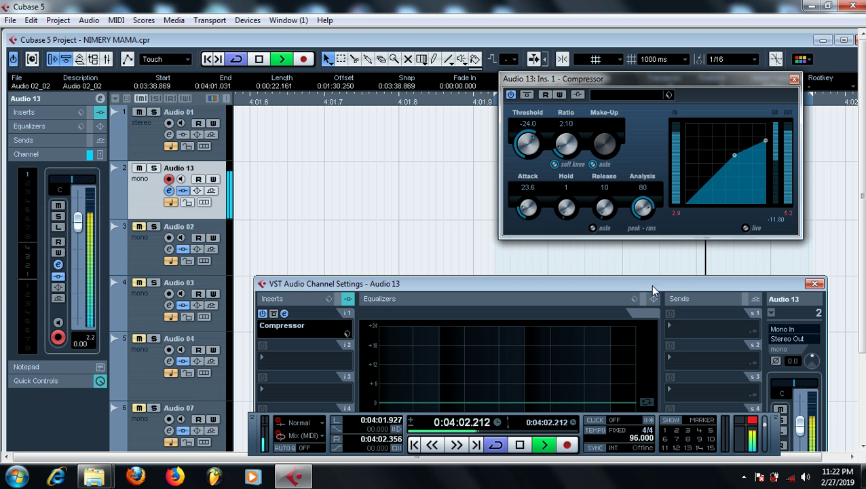
{"action": "key", "text": "space"}
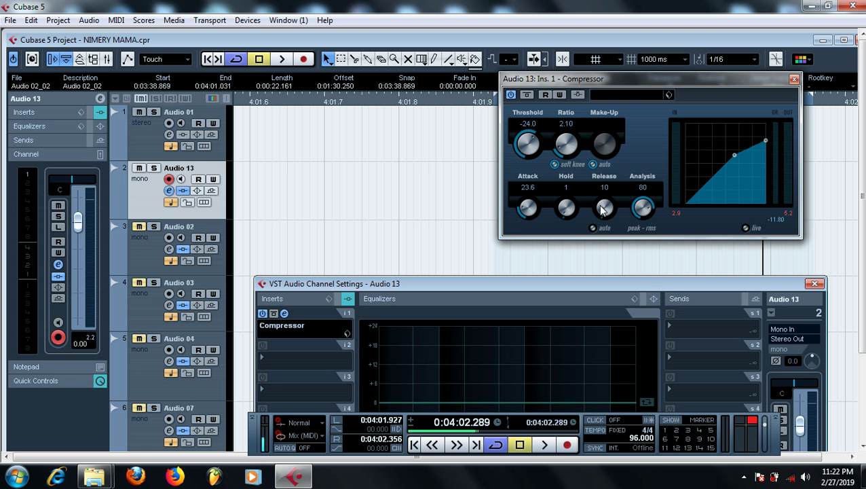
{"action": "left_click_drag", "start_coordinate": [603, 209], "coordinate": [631, 146]}
{"action": "key", "text": "space"}
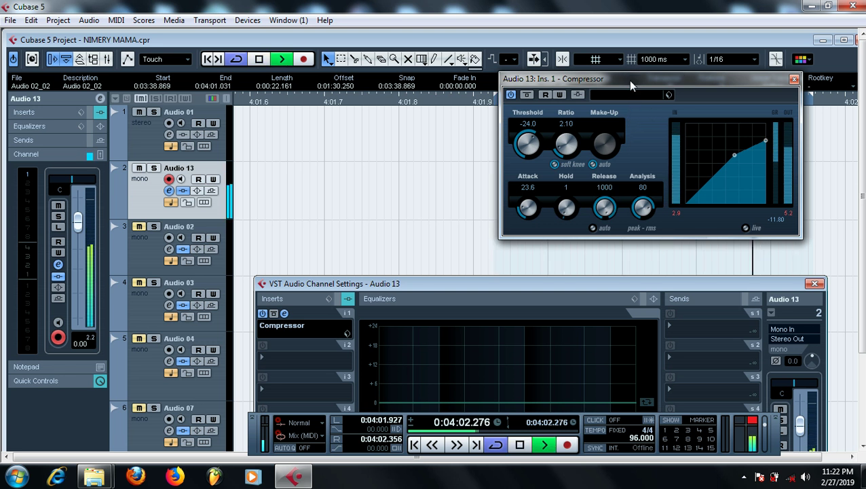
{"action": "left_click_drag", "start_coordinate": [604, 201], "coordinate": [619, 371]}
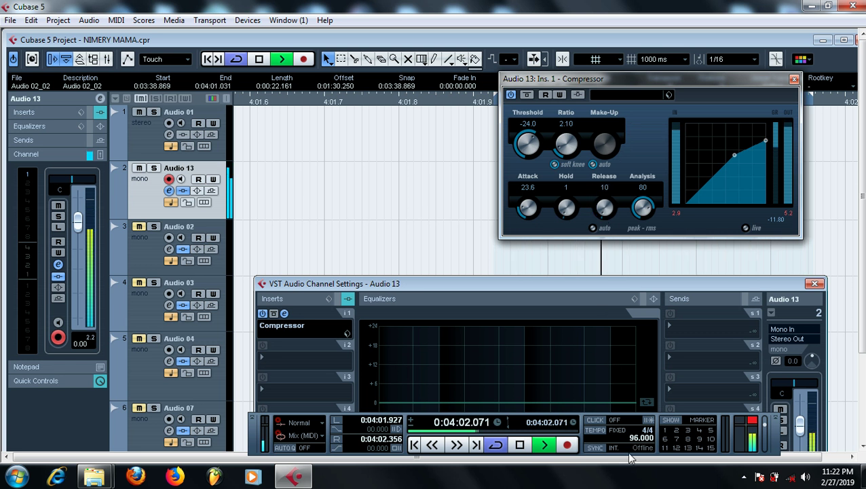
{"action": "key", "text": "space"}
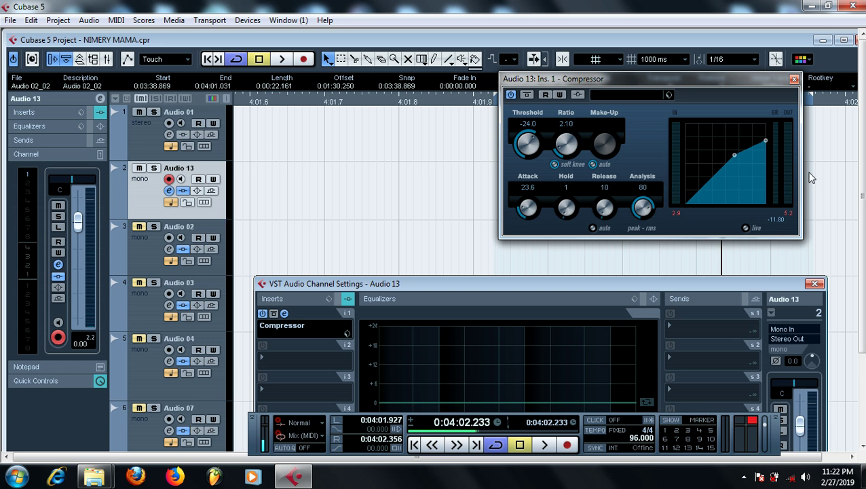
Close the compressor and Audio 13 channel settings, and move the loop range onto the Audio 02_02 event, about 0:03:48.547 to 0:03:53.414
{"action": "left_click", "coordinate": [795, 81]}
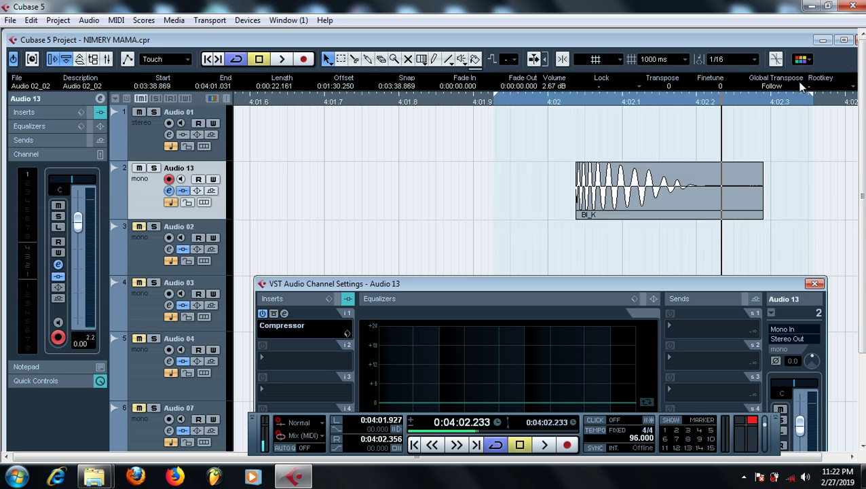
{"action": "left_click", "coordinate": [815, 284]}
{"action": "left_click", "coordinate": [554, 102]}
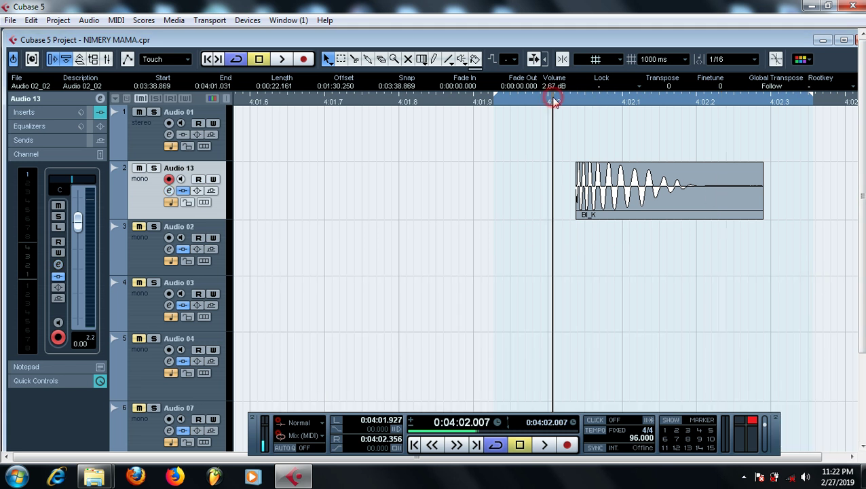
{"action": "key", "text": "g"}
{"action": "key", "text": "g"}
{"action": "key", "text": "g"}
{"action": "key", "text": "g"}
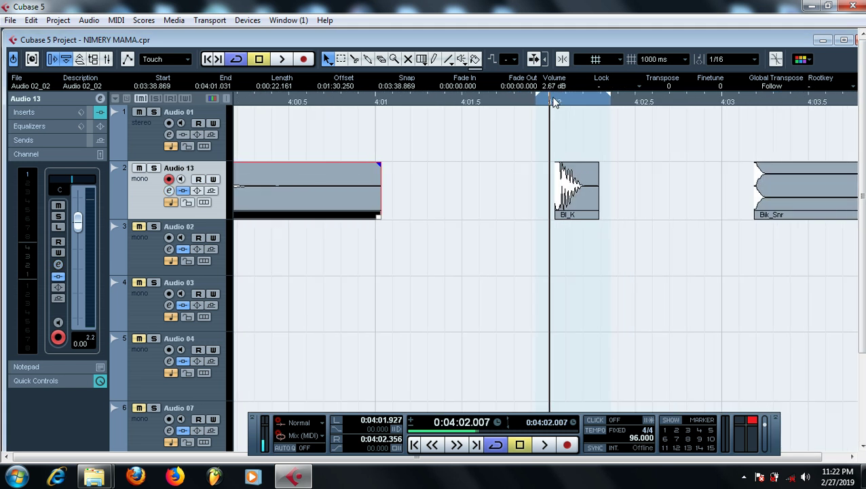
{"action": "key", "text": "g"}
{"action": "key", "text": "g"}
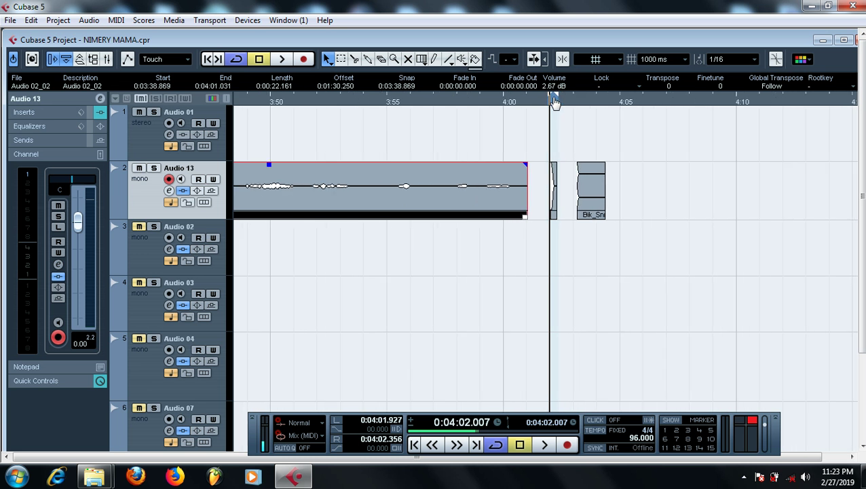
{"action": "left_click_drag", "start_coordinate": [547, 97], "coordinate": [238, 119]}
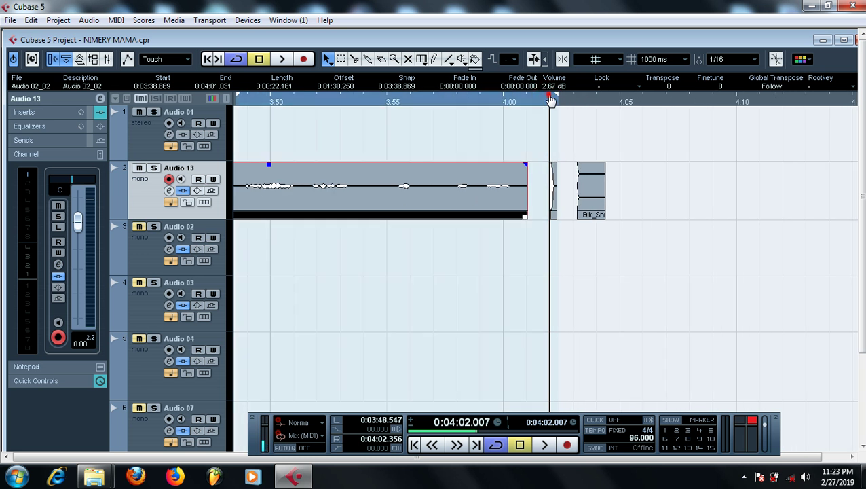
{"action": "left_click_drag", "start_coordinate": [552, 100], "coordinate": [350, 116]}
Move the loop range to the first phrase of Audio 02_02, about 0:03:39.496 to 0:03:43.707, and play it
{"action": "left_click", "coordinate": [261, 102]}
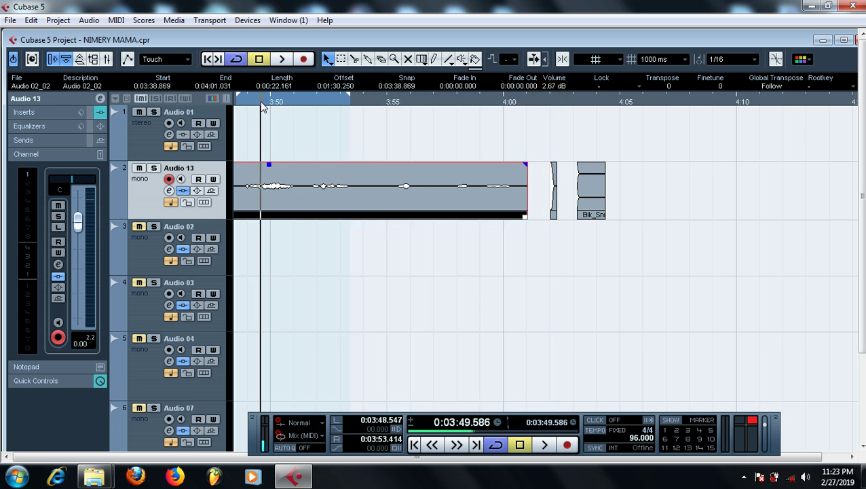
{"action": "key", "text": "h"}
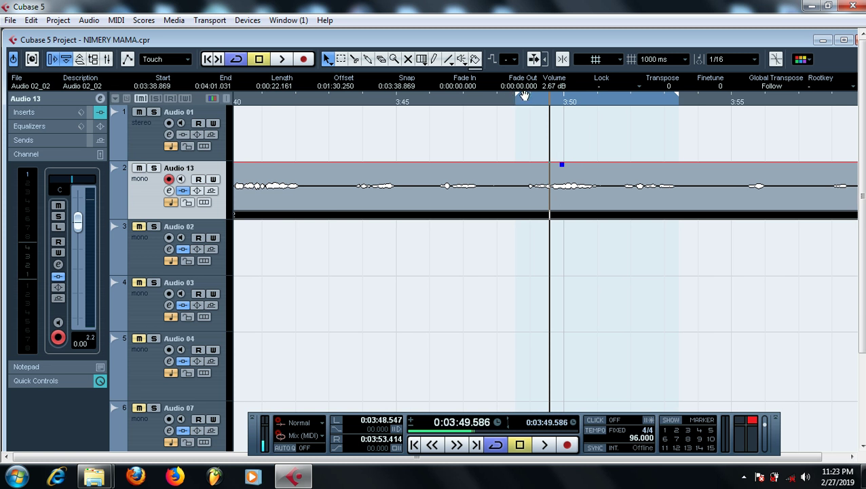
{"action": "left_click_drag", "start_coordinate": [520, 102], "coordinate": [229, 108]}
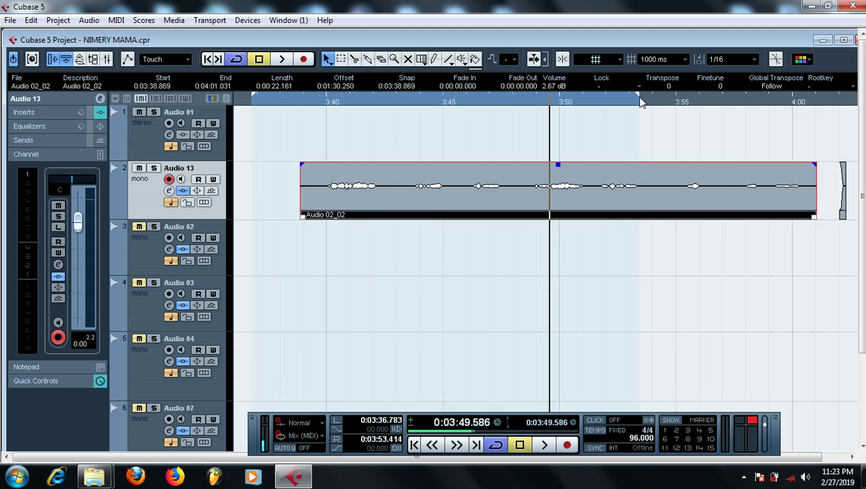
{"action": "left_click_drag", "start_coordinate": [632, 101], "coordinate": [451, 151]}
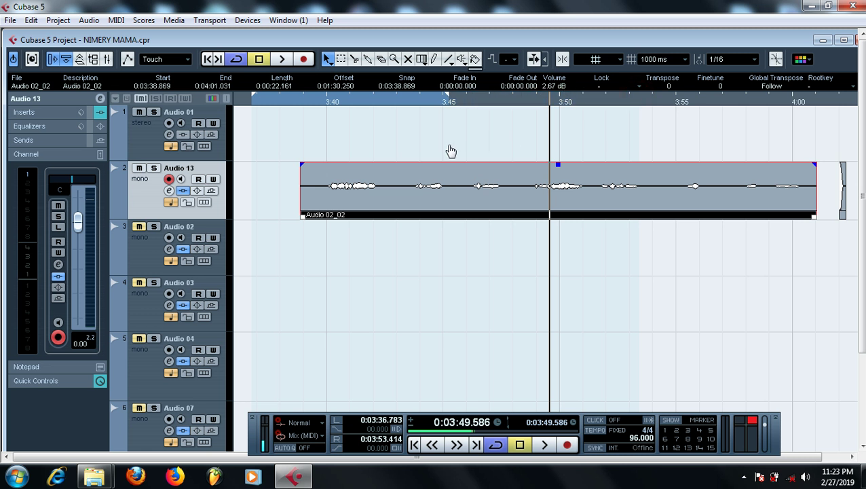
{"action": "key", "text": "space"}
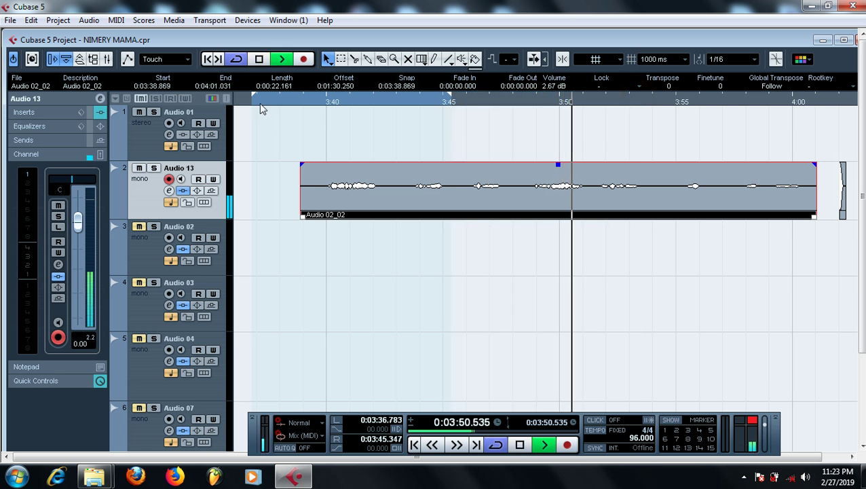
{"action": "left_click", "coordinate": [260, 104]}
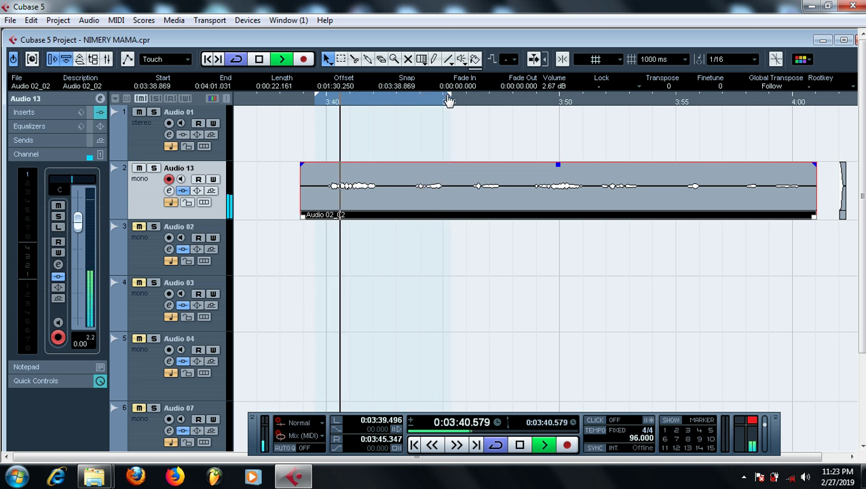
{"action": "left_click_drag", "start_coordinate": [416, 111], "coordinate": [414, 109]}
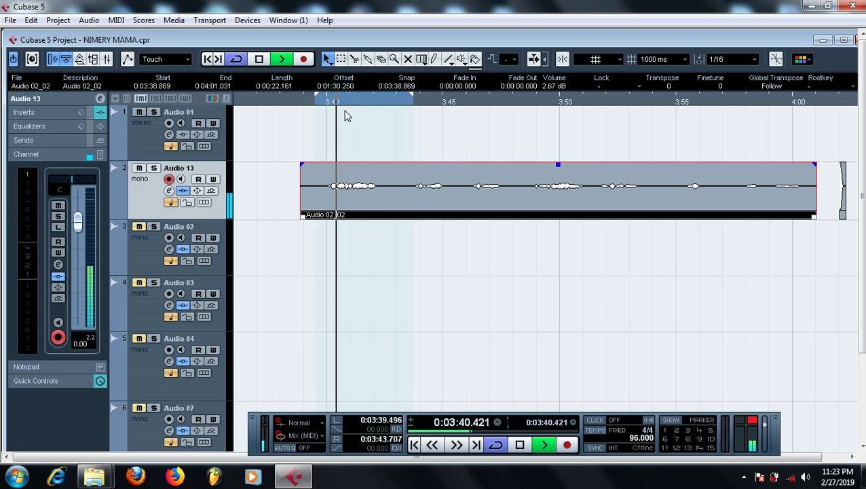
Reopen the Audio 13 channel settings and compressor, audition the Audio 02_02 loop with bypass on and off, and stop playback
{"action": "left_click", "coordinate": [169, 190]}
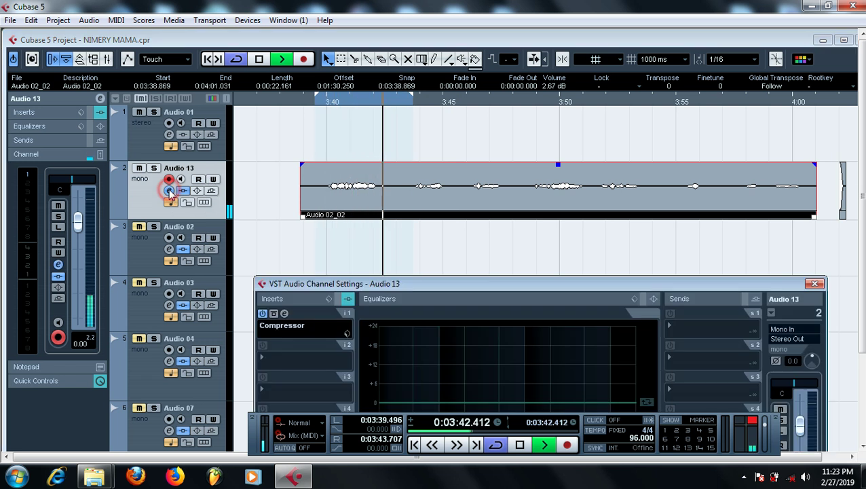
{"action": "left_click", "coordinate": [285, 314]}
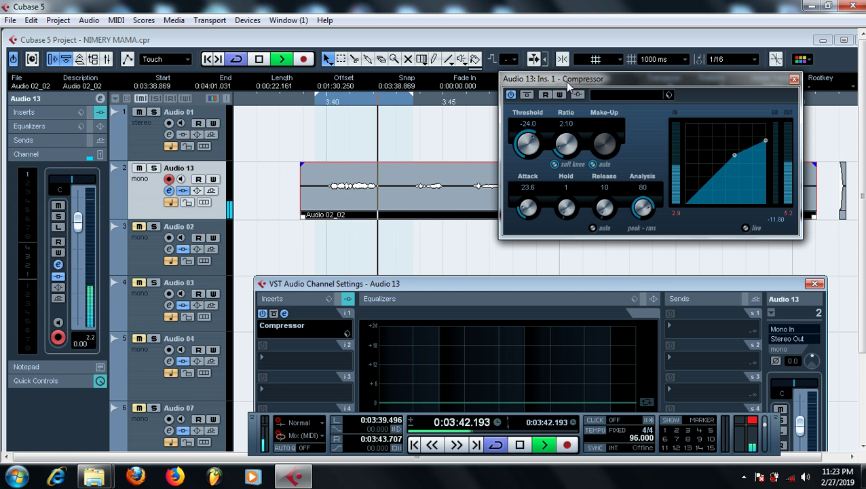
{"action": "key", "text": "space"}
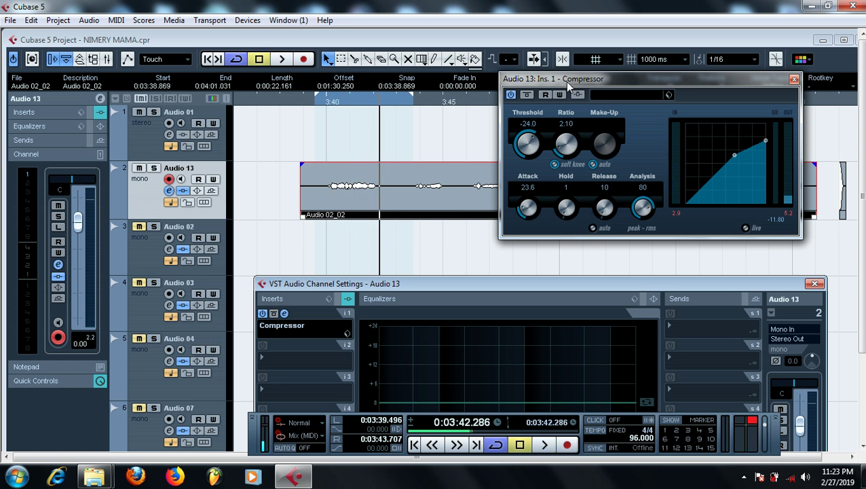
{"action": "left_click", "coordinate": [528, 96]}
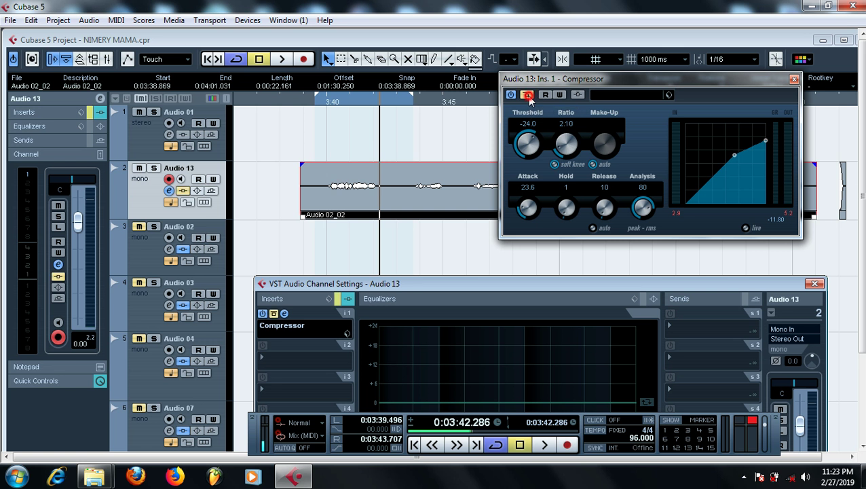
{"action": "key", "text": "space"}
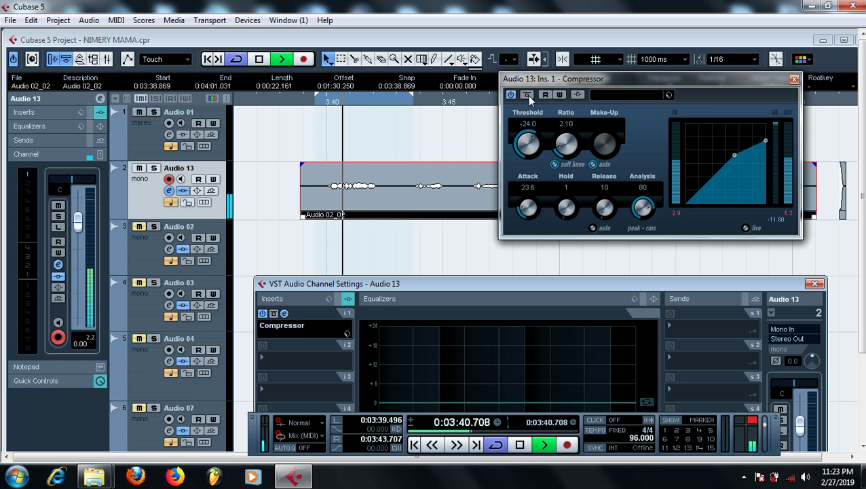
{"action": "key", "text": "space"}
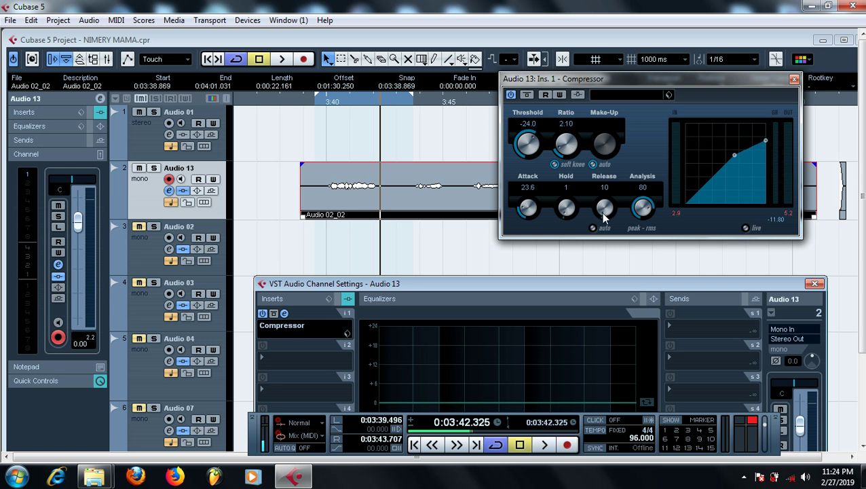
Set the compressor's release to 1000, audition the Audio 02_02 loop, stop it and start playback again
{"action": "left_click_drag", "start_coordinate": [613, 173], "coordinate": [644, 109]}
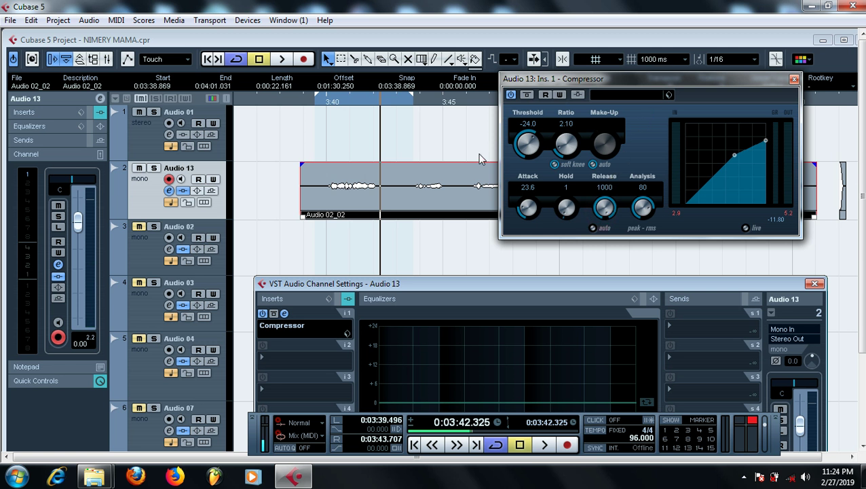
{"action": "key", "text": "space"}
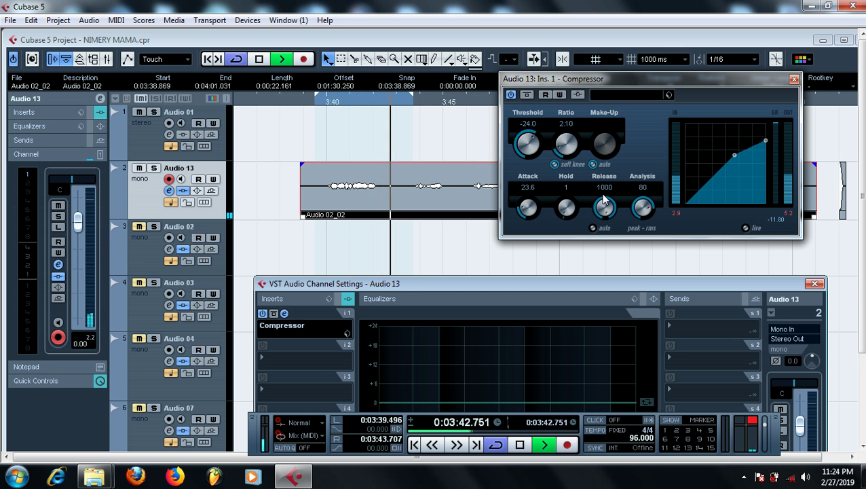
{"action": "key", "text": "space"}
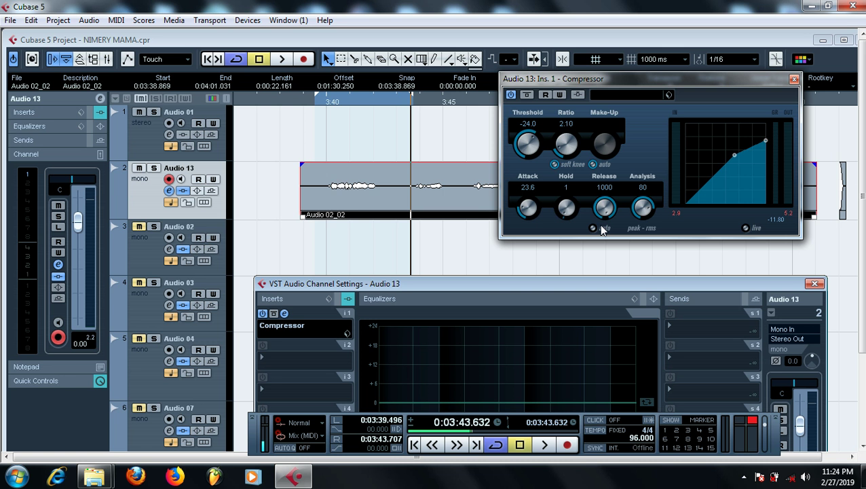
{"action": "key", "text": "space"}
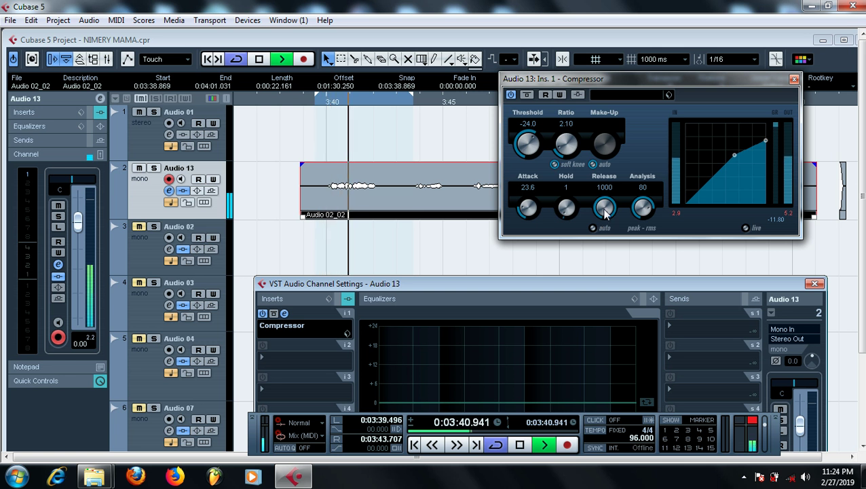
Replay the Audio 02_02 loop from its start, set the compressor's release to 10, and audition its attack at 100.0 and 0.1
{"action": "key", "text": "space"}
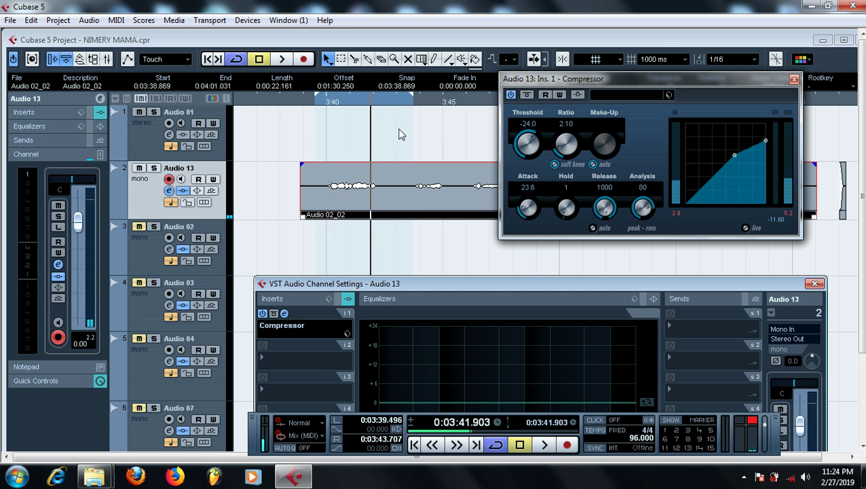
{"action": "left_click", "coordinate": [319, 104]}
{"action": "key", "text": "space"}
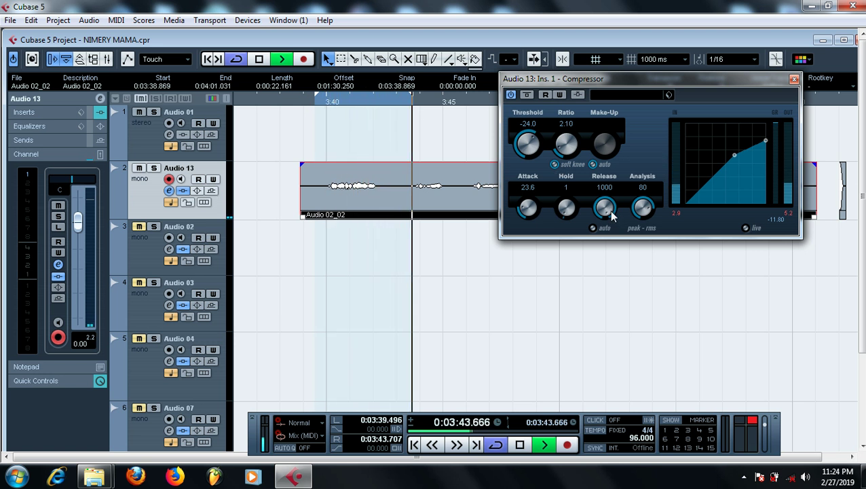
{"action": "left_click_drag", "start_coordinate": [612, 214], "coordinate": [601, 340]}
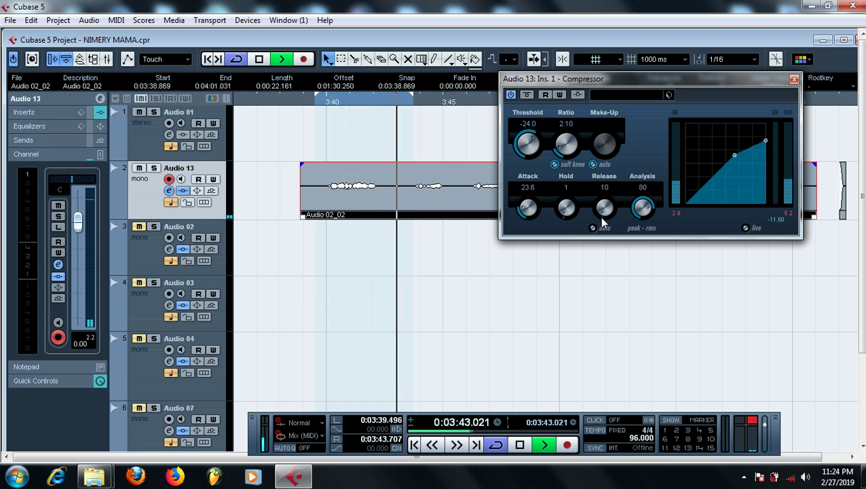
{"action": "left_click_drag", "start_coordinate": [523, 209], "coordinate": [568, 95]}
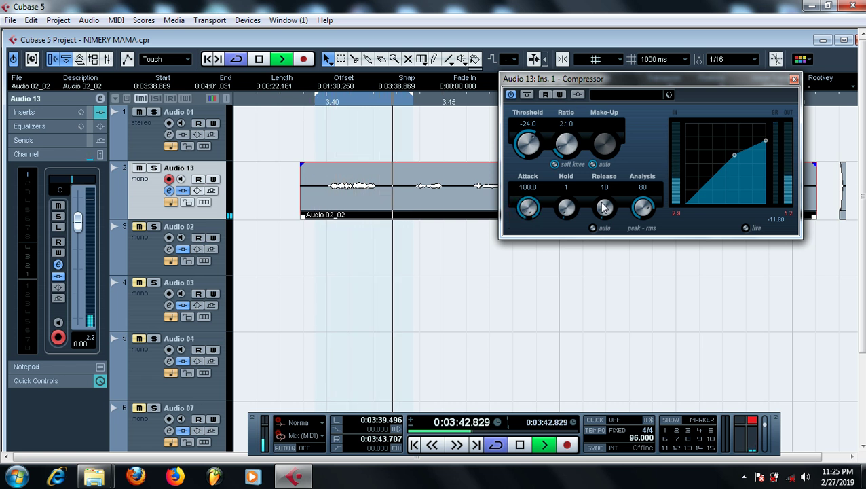
{"action": "left_click_drag", "start_coordinate": [529, 207], "coordinate": [505, 309]}
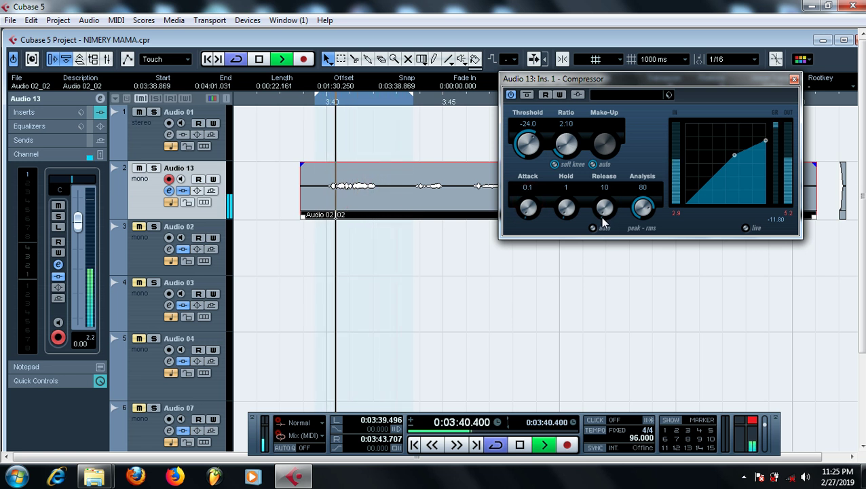
Compare the compressor's release at 1000 and 10 on the playing loop, stopping and restarting playback at the 10 setting
{"action": "left_click_drag", "start_coordinate": [605, 221], "coordinate": [623, 139]}
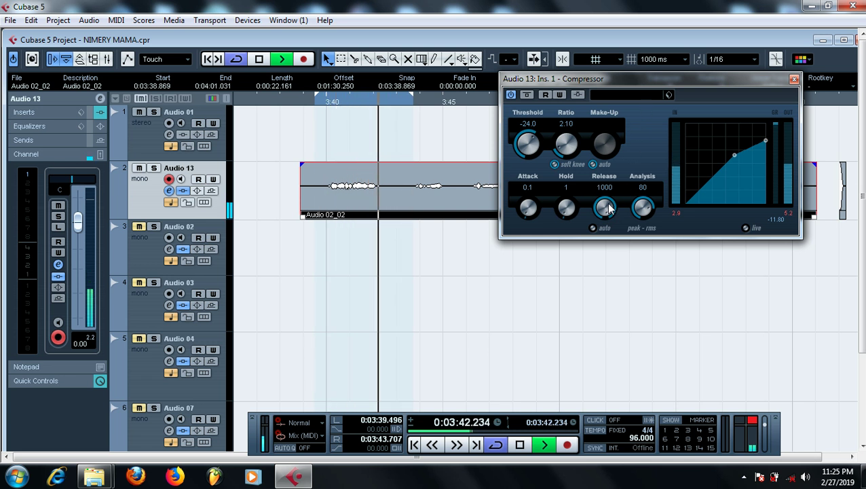
{"action": "left_click_drag", "start_coordinate": [609, 207], "coordinate": [604, 342]}
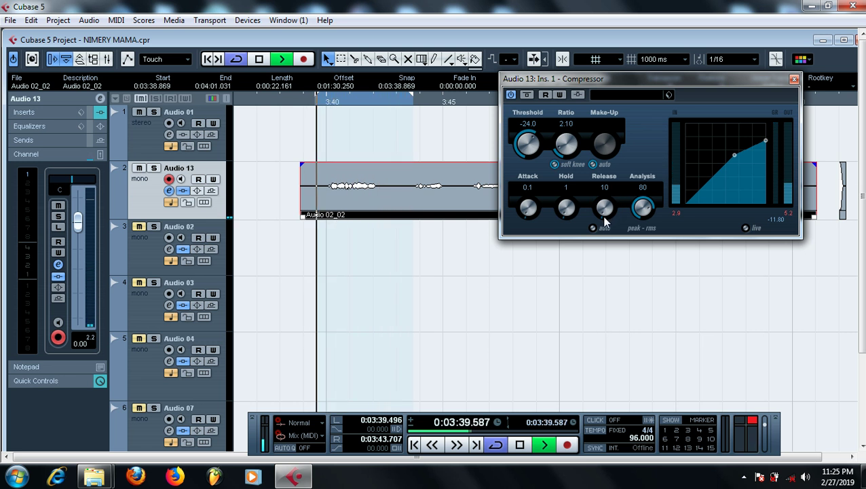
{"action": "key", "text": "space"}
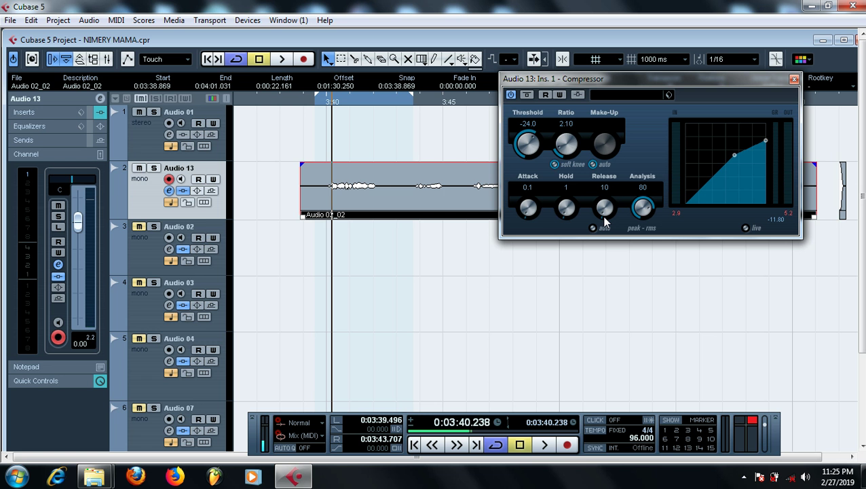
{"action": "key", "text": "space"}
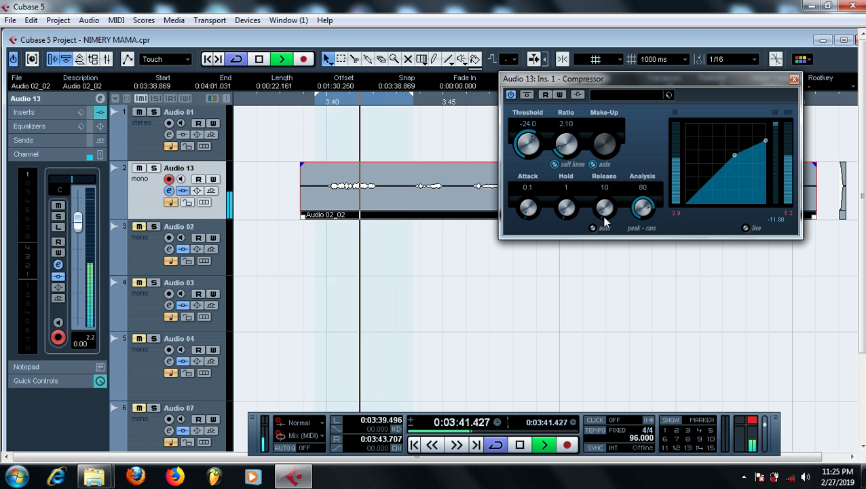
{"action": "key", "text": "space"}
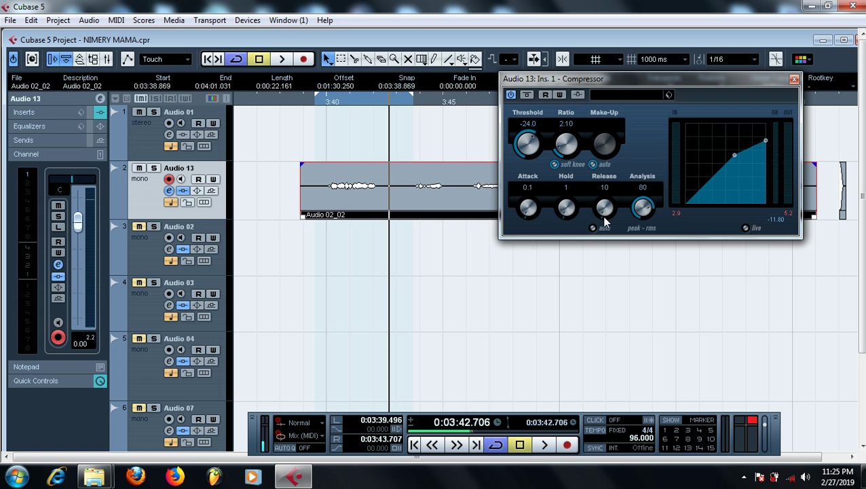
{"action": "key", "text": "space"}
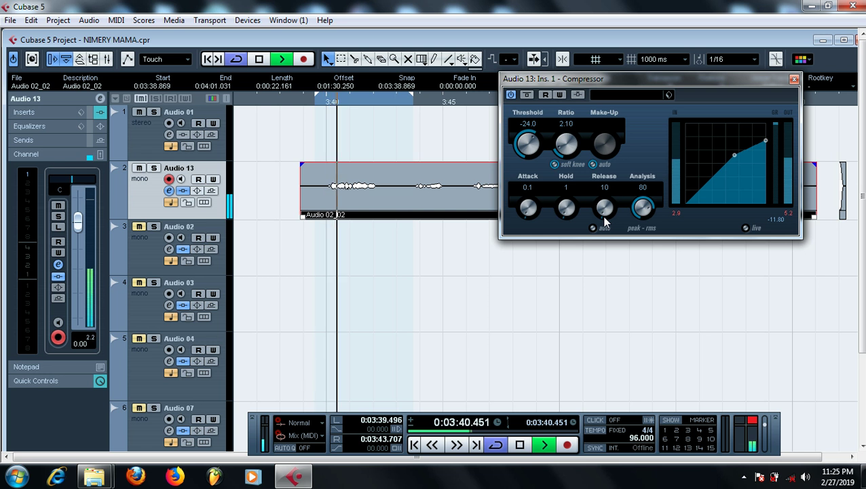
{"action": "key", "text": "space"}
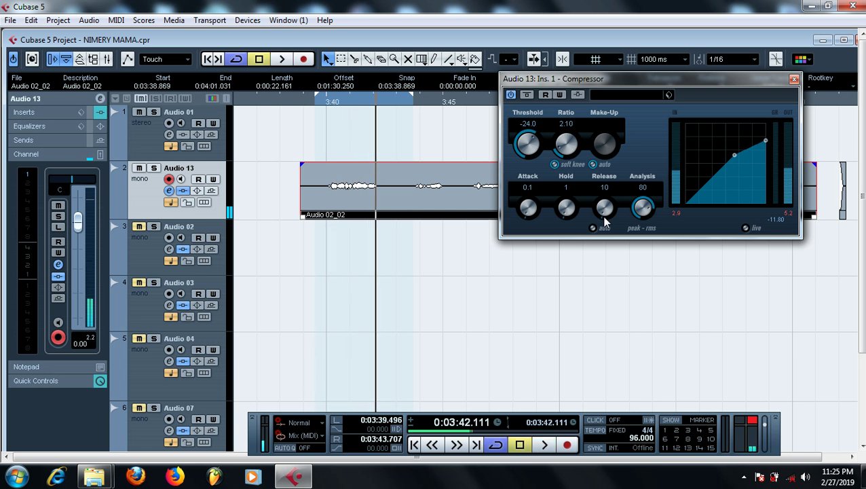
Return the compressor's release to 1000 and audition the Audio 02_02 loop twice, leaving it playing
{"action": "left_click_drag", "start_coordinate": [603, 216], "coordinate": [620, 150]}
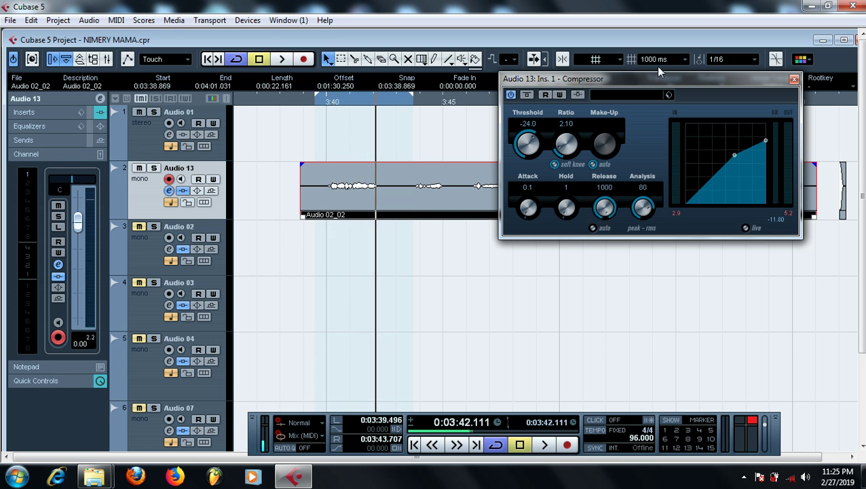
{"action": "key", "text": "space"}
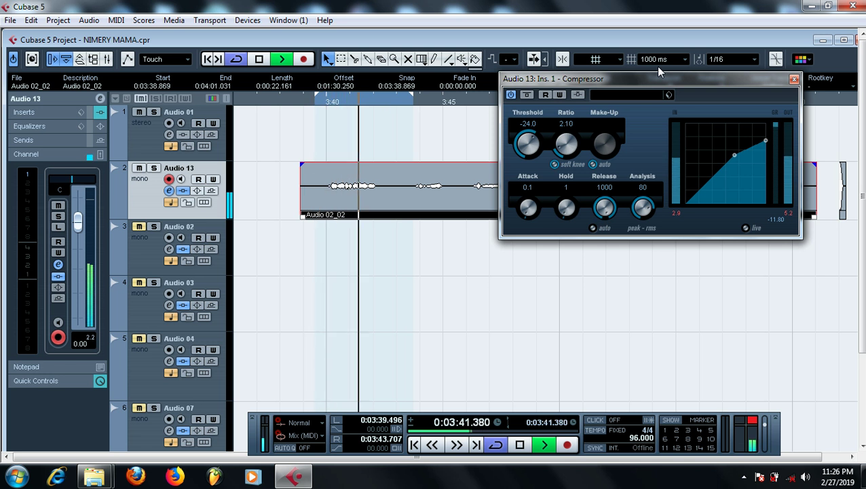
{"action": "key", "text": "space"}
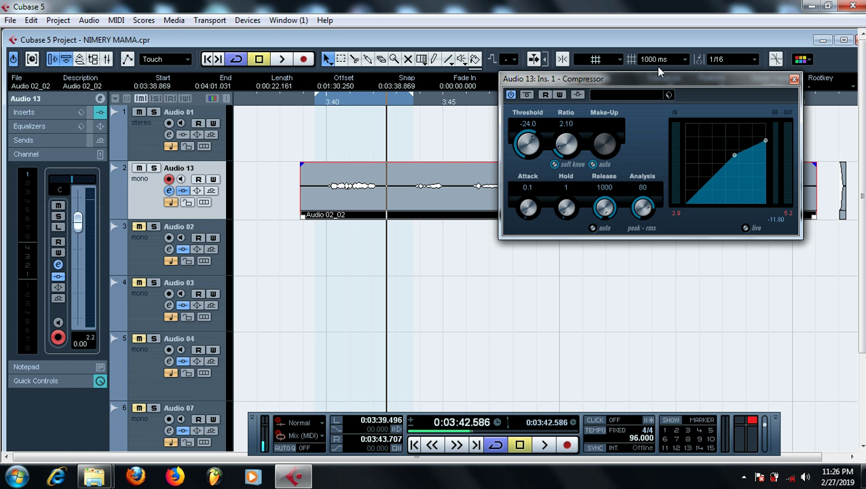
{"action": "key", "text": "space"}
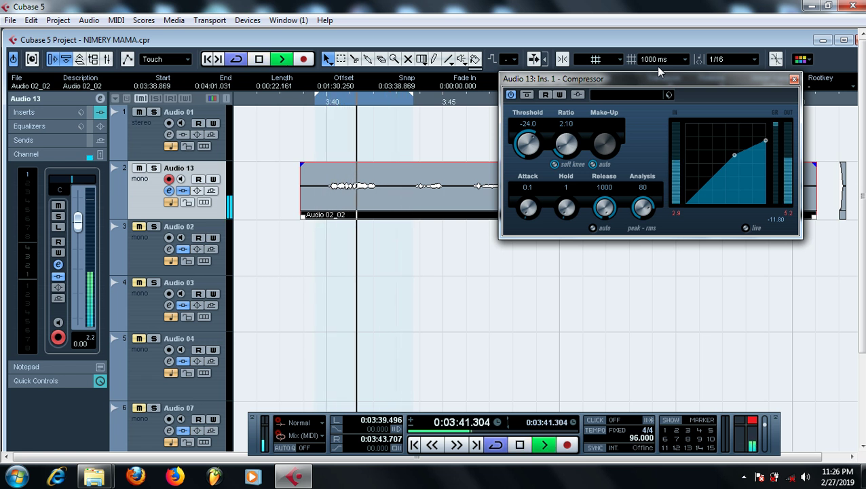
Alternate the compressor's release between 10 and 1000 twice during playback, ending at 1000, and stop the loop
{"action": "left_click_drag", "start_coordinate": [605, 205], "coordinate": [595, 418]}
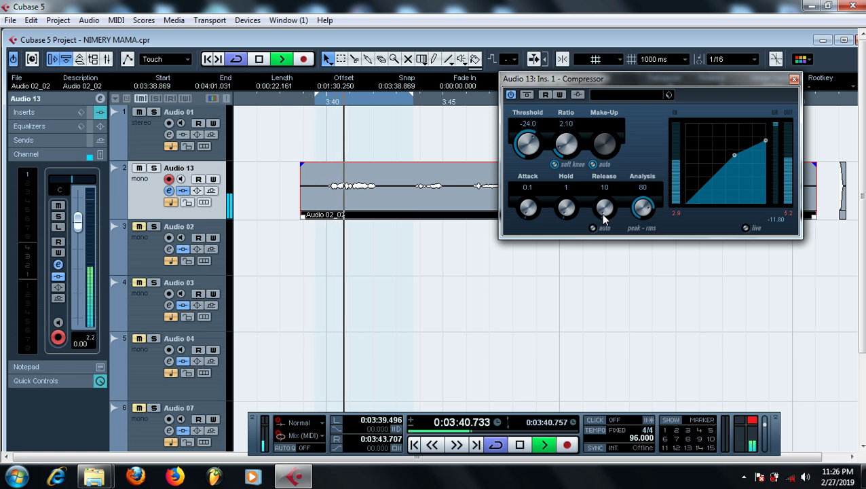
{"action": "left_click_drag", "start_coordinate": [605, 217], "coordinate": [621, 140]}
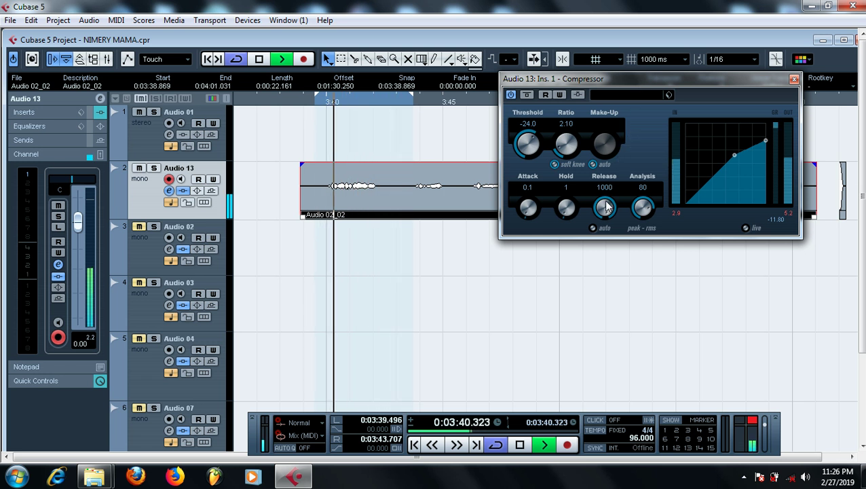
{"action": "left_click_drag", "start_coordinate": [607, 207], "coordinate": [637, 400]}
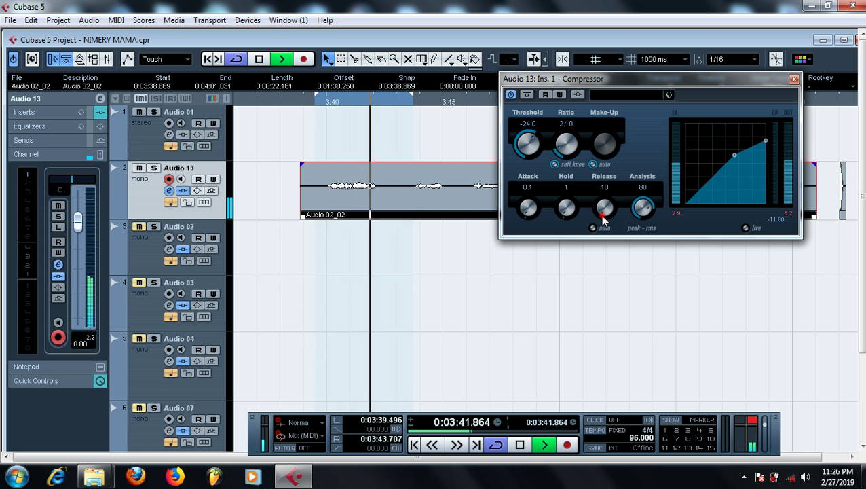
{"action": "left_click_drag", "start_coordinate": [603, 217], "coordinate": [650, 75]}
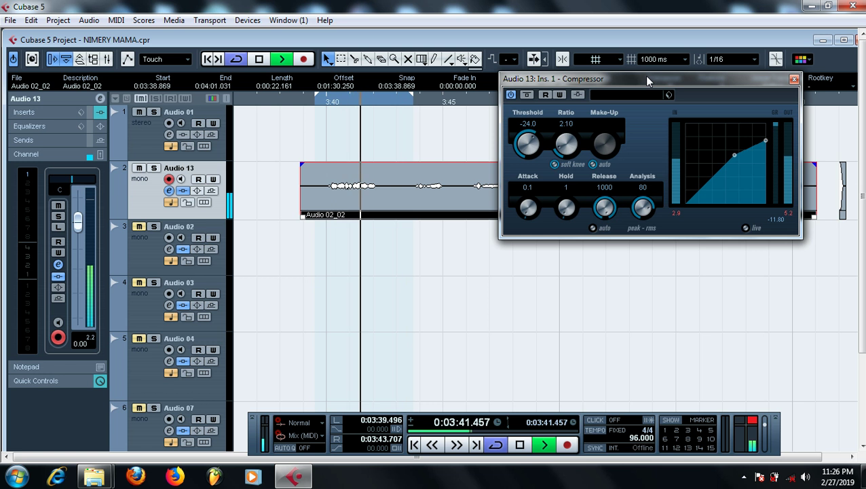
{"action": "key", "text": "space"}
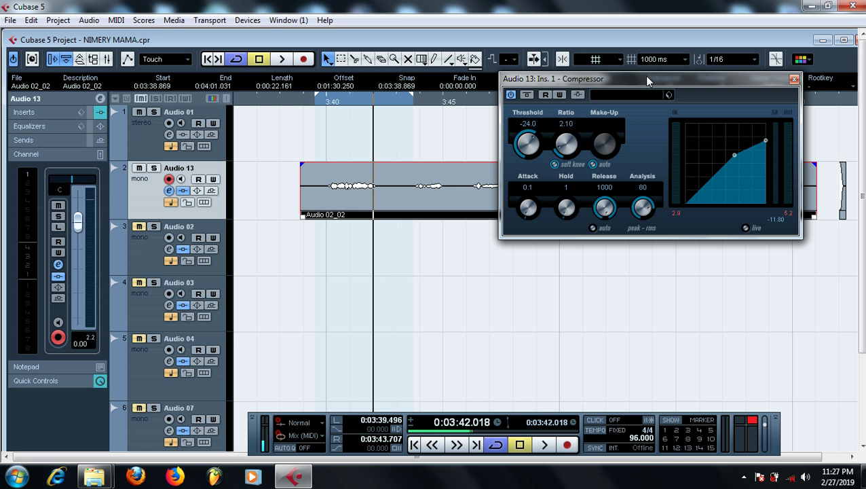
Place the playback cursor at about 0:03:40.043, reopen the Audio 13 channel settings and compressor, and move the compressor window nearer the project's centre
{"action": "left_click", "coordinate": [794, 79]}
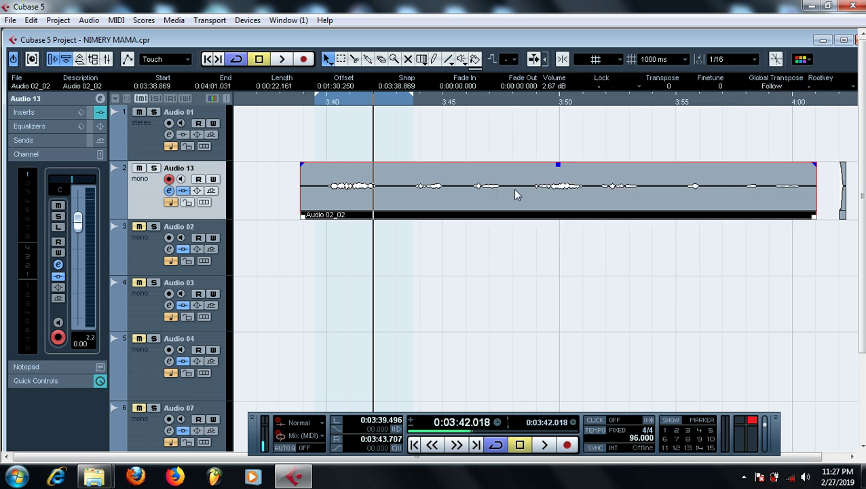
{"action": "left_click", "coordinate": [328, 103]}
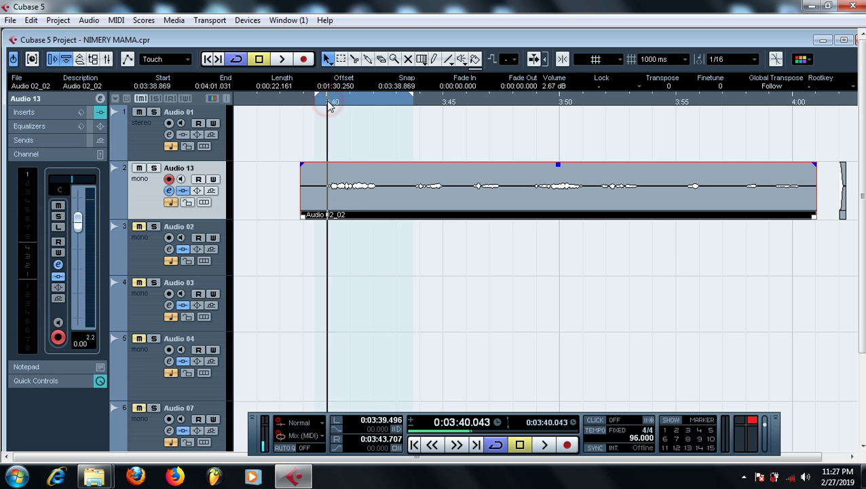
{"action": "left_click", "coordinate": [167, 192]}
{"action": "left_click", "coordinate": [167, 192]}
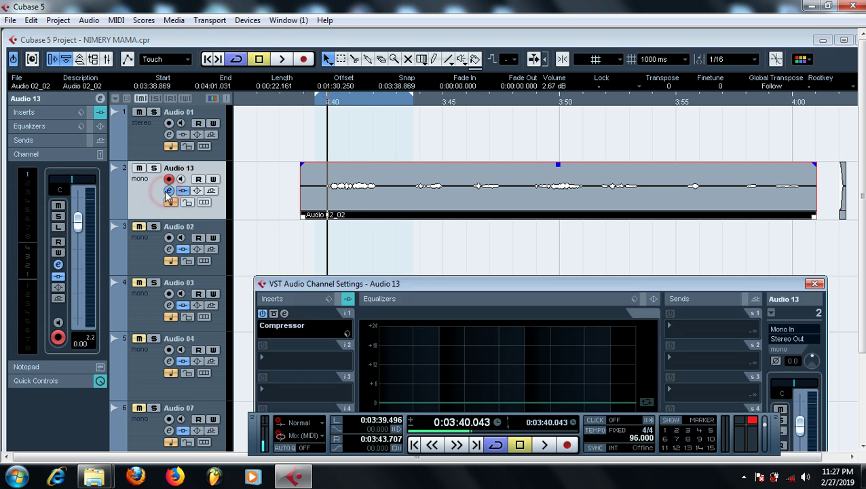
{"action": "left_click", "coordinate": [285, 313]}
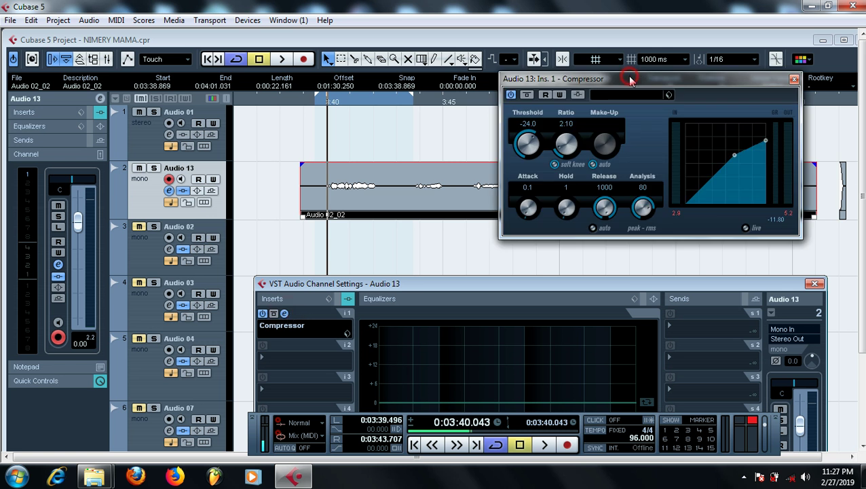
{"action": "left_click_drag", "start_coordinate": [630, 79], "coordinate": [470, 94]}
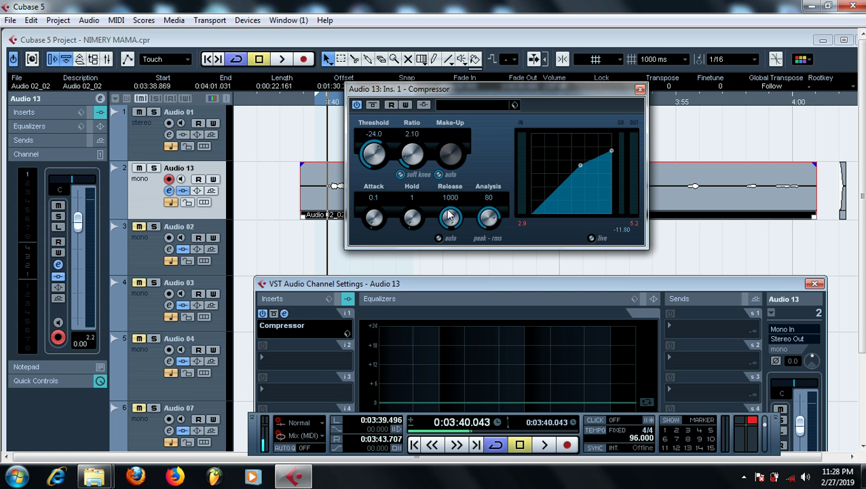
Set the compressor's release to 530, audition the Audio 02_02 loop and stop playback
{"action": "left_click_drag", "start_coordinate": [450, 215], "coordinate": [440, 250]}
{"action": "key", "text": "space"}
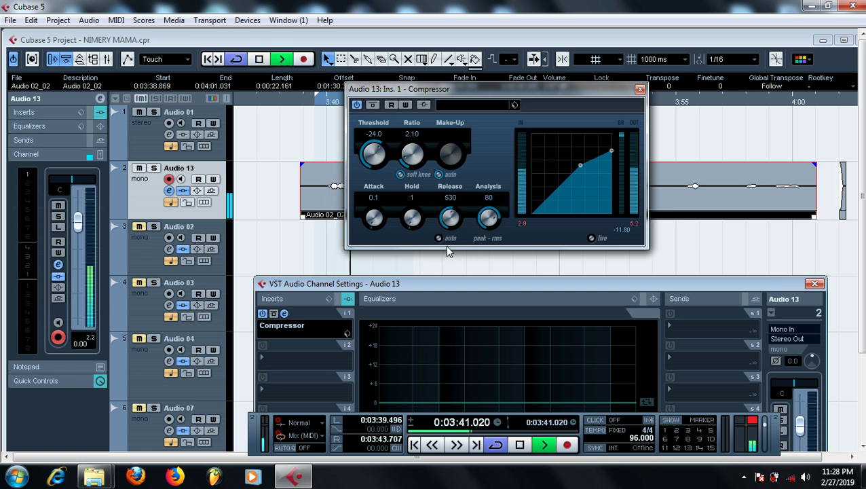
{"action": "key", "text": "space"}
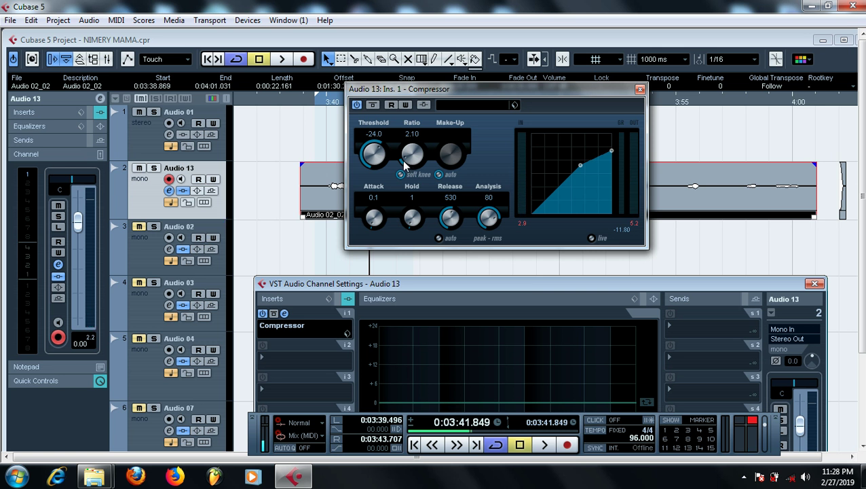
Audition the Audio 02_02 loop with the compressor's ratio at 8.00, stop it, and play it again with the ratio at 1.00
{"action": "left_click_drag", "start_coordinate": [402, 160], "coordinate": [478, 43]}
{"action": "key", "text": "space"}
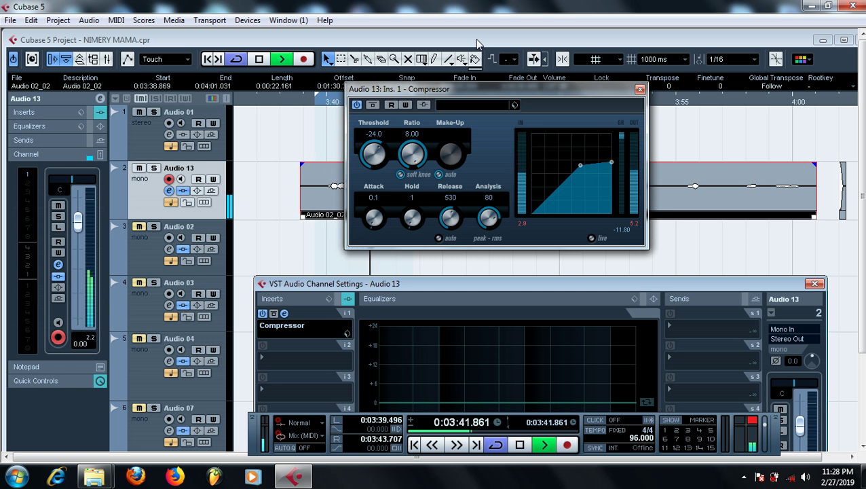
{"action": "key", "text": "space"}
{"action": "left_click_drag", "start_coordinate": [413, 136], "coordinate": [439, 307]}
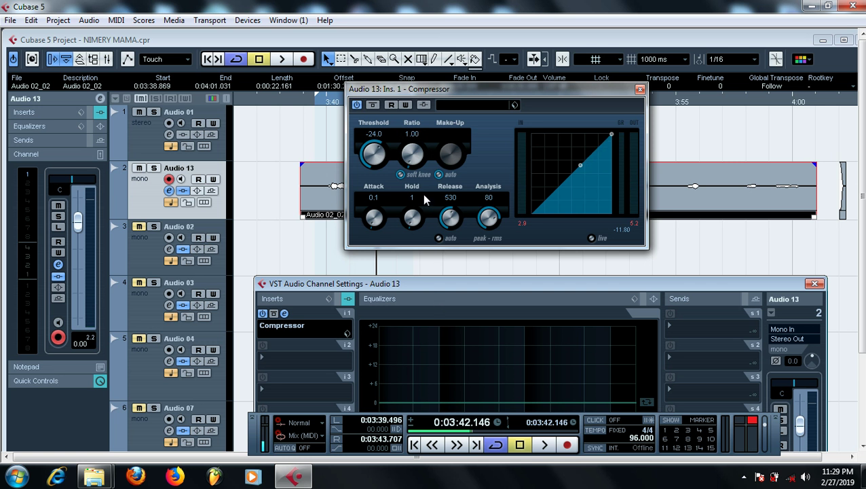
{"action": "key", "text": "space"}
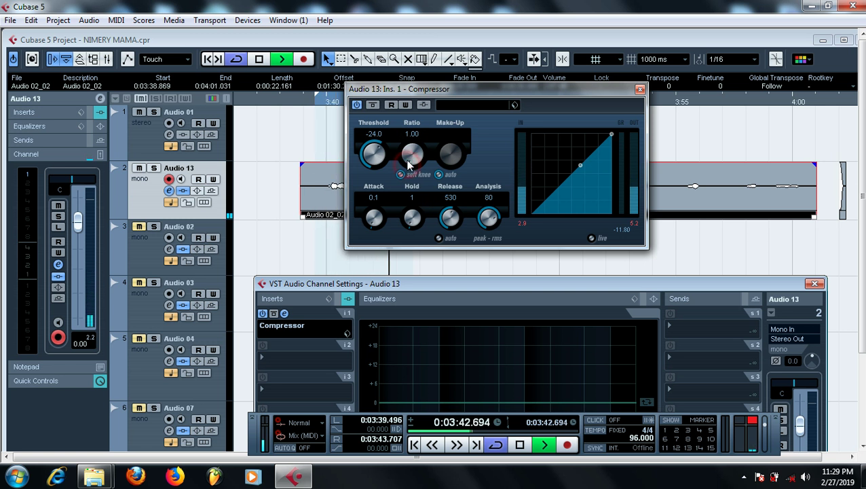
Raise the compressor's ratio to 8.00 during playback, lower it gradually to 1.00, and stop the loop
{"action": "left_click_drag", "start_coordinate": [409, 160], "coordinate": [435, 68]}
{"action": "left_click_drag", "start_coordinate": [412, 152], "coordinate": [410, 133]}
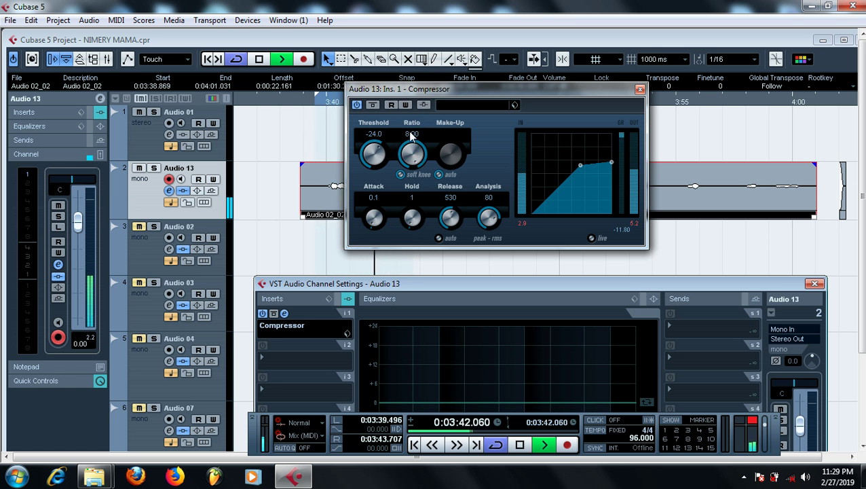
{"action": "left_click_drag", "start_coordinate": [411, 154], "coordinate": [401, 207]}
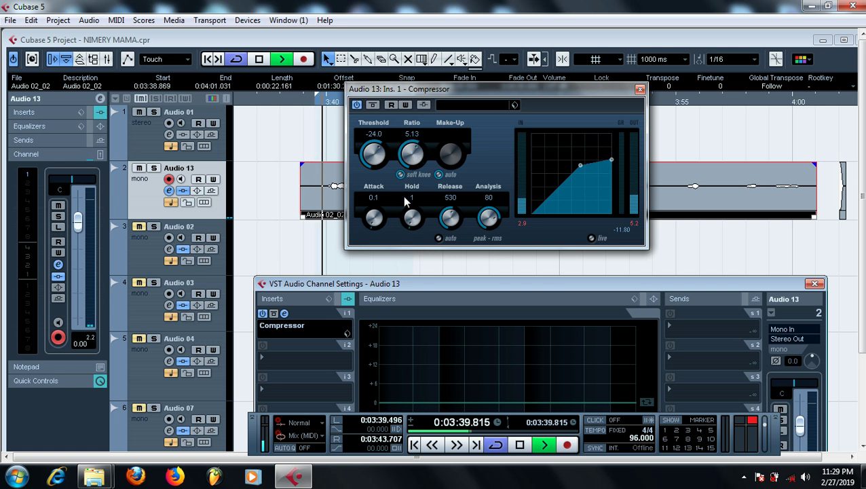
{"action": "left_click_drag", "start_coordinate": [396, 276], "coordinate": [397, 285]}
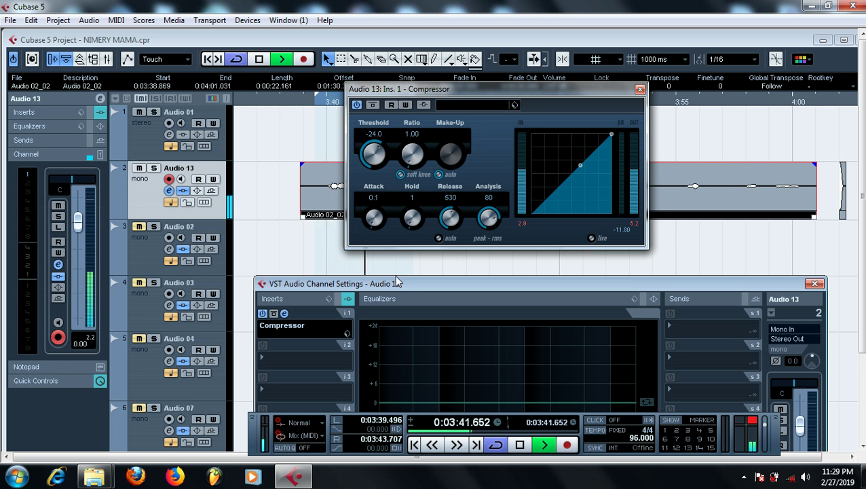
{"action": "key", "text": "space"}
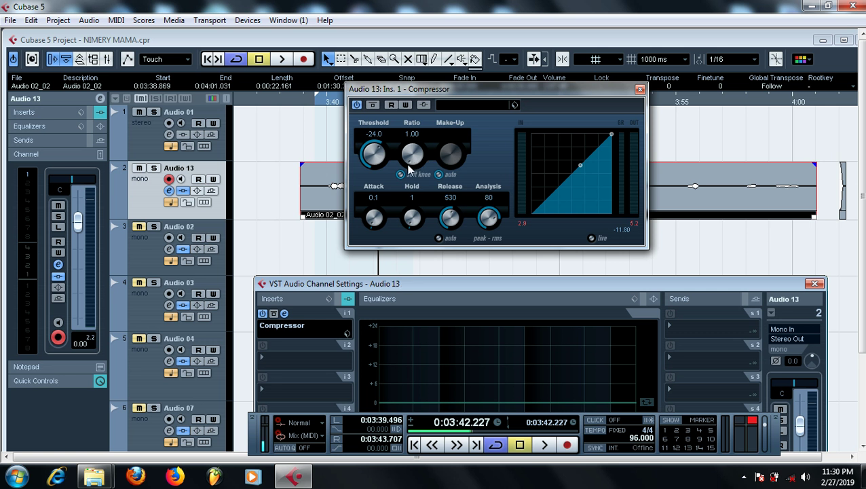
Raise the compressor's ratio to 4.11 during playback of the Audio 02_02 loop, stop it, and audition the loop twice more
{"action": "key", "text": "space"}
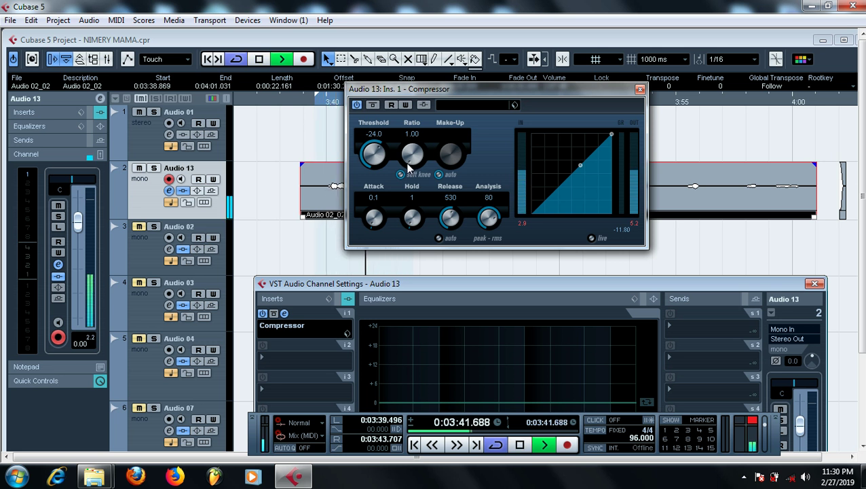
{"action": "left_click_drag", "start_coordinate": [410, 168], "coordinate": [412, 108]}
{"action": "key", "text": "space"}
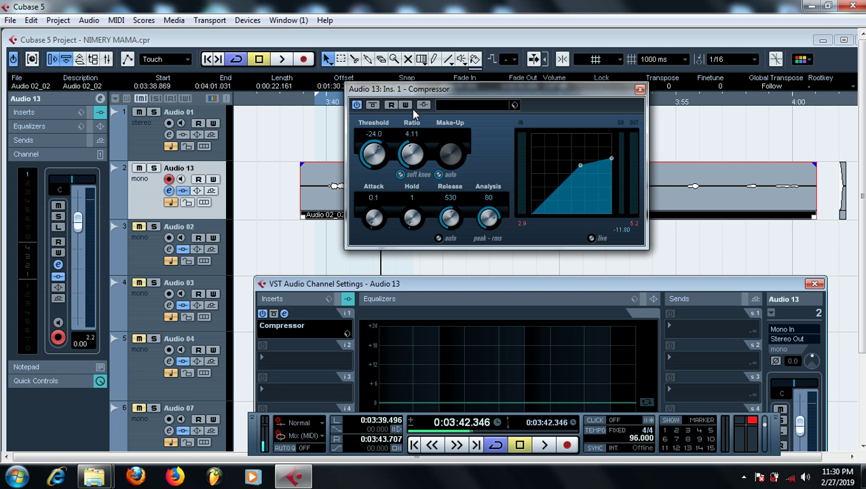
{"action": "key", "text": "space"}
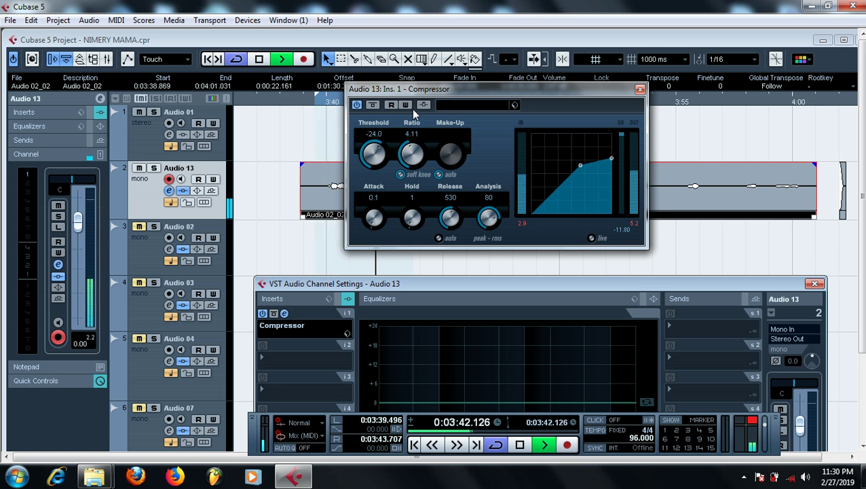
{"action": "key", "text": "space"}
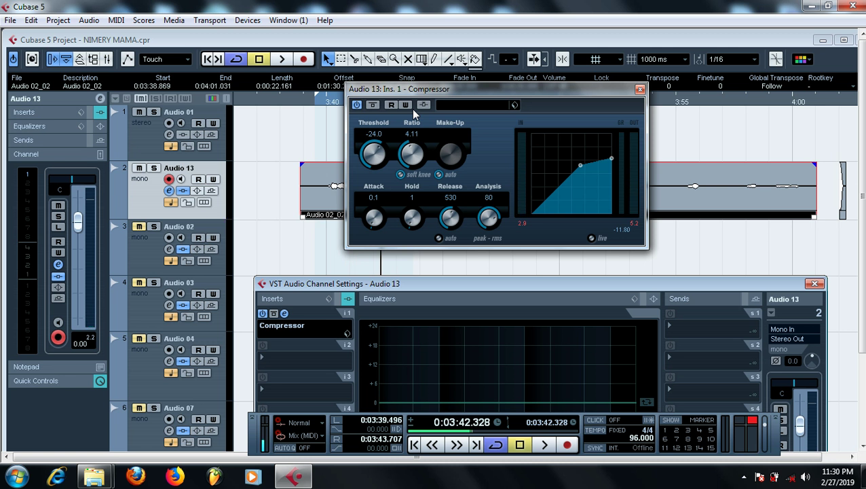
{"action": "key", "text": "space"}
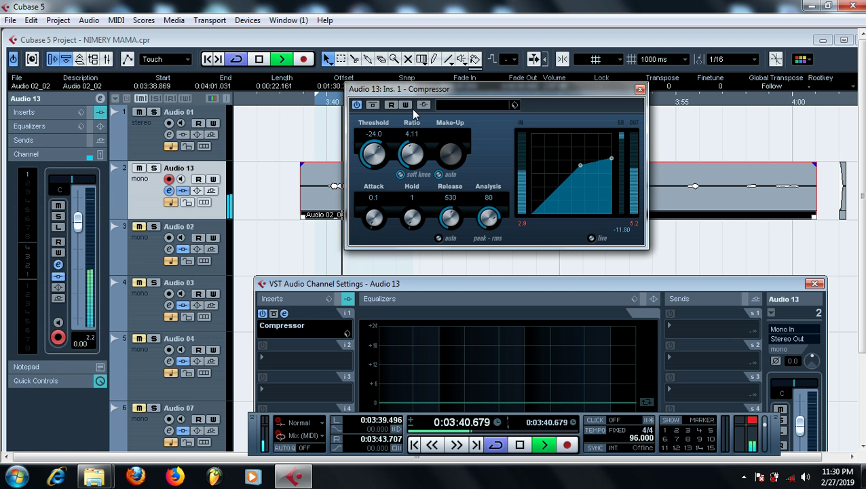
{"action": "key", "text": "space"}
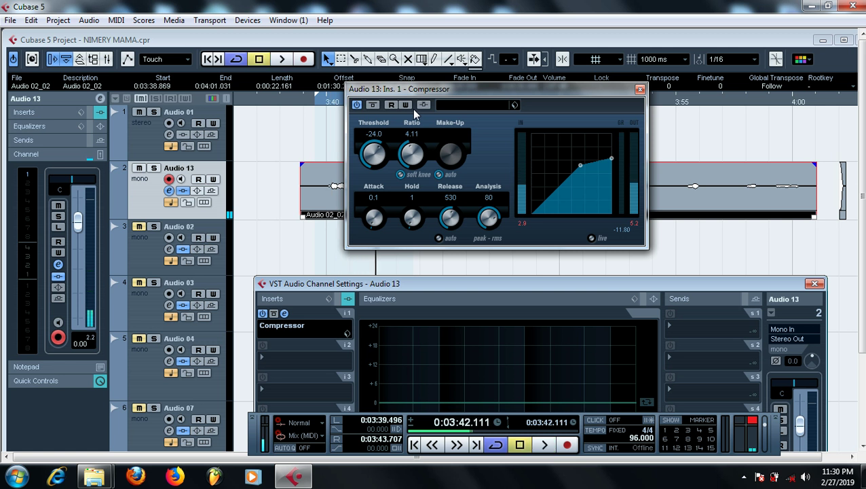
Close the Audio 13 channel settings, extend the loop's right locator to 0:03:45.293, and move the compressor window clear of the loop range
{"action": "left_click_drag", "start_coordinate": [438, 96], "coordinate": [622, 102]}
{"action": "key", "text": "e"}
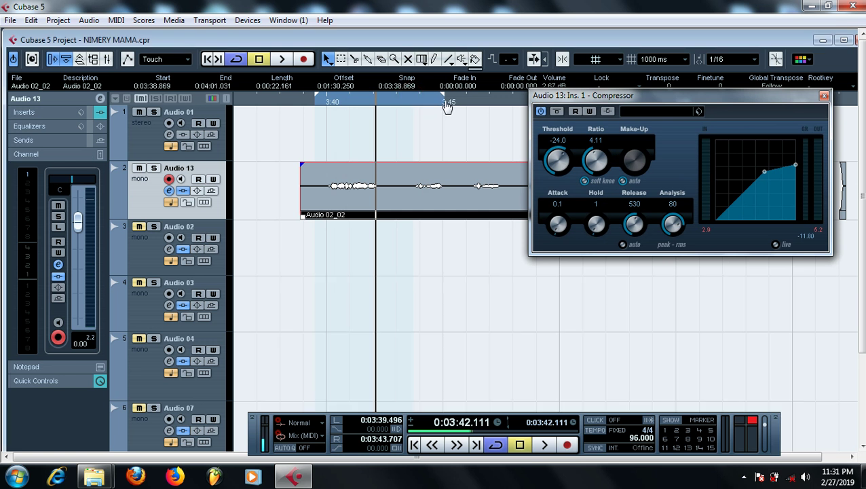
{"action": "left_click", "coordinate": [449, 103], "text": "alt"}
{"action": "left_click_drag", "start_coordinate": [596, 99], "coordinate": [538, 46]}
Compare the extended loop with the compressor active and bypassed, reactivating the compressor during playback before stopping
{"action": "key", "text": "space"}
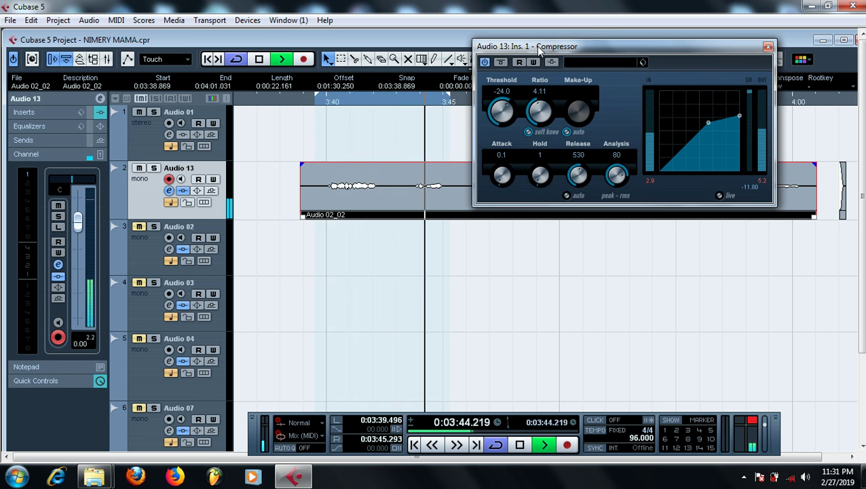
{"action": "key", "text": "space"}
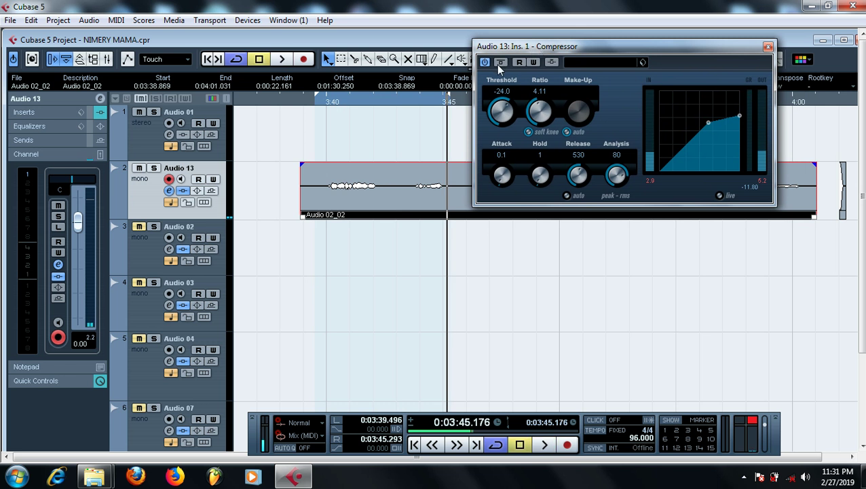
{"action": "left_click", "coordinate": [500, 62]}
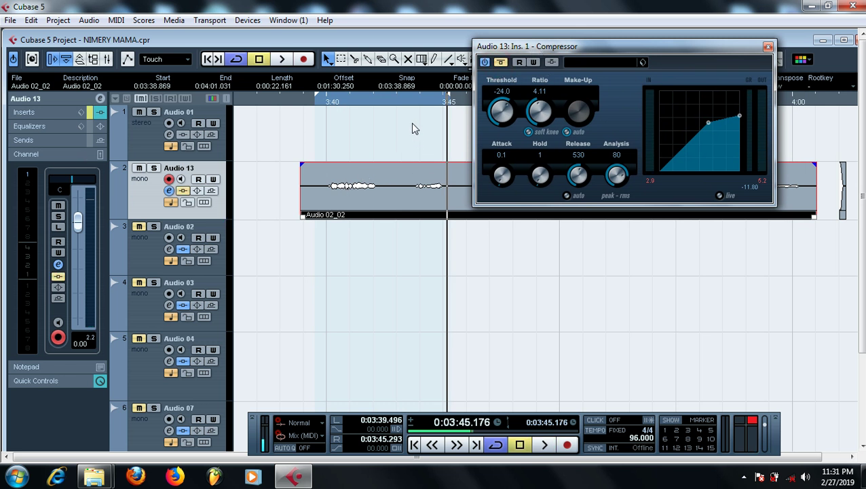
{"action": "key", "text": "space"}
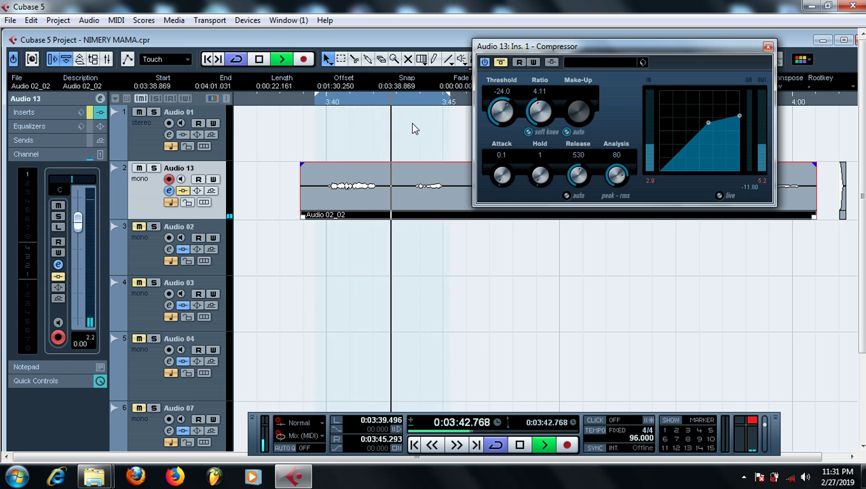
{"action": "left_click", "coordinate": [501, 63]}
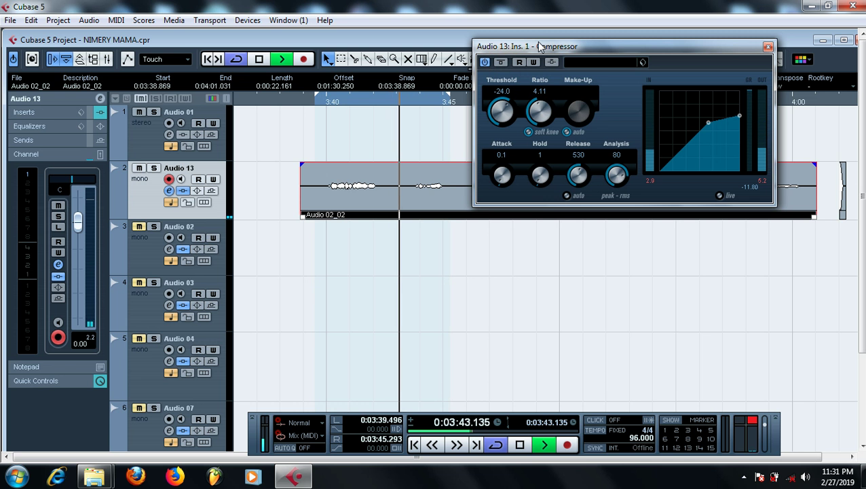
{"action": "key", "text": "space"}
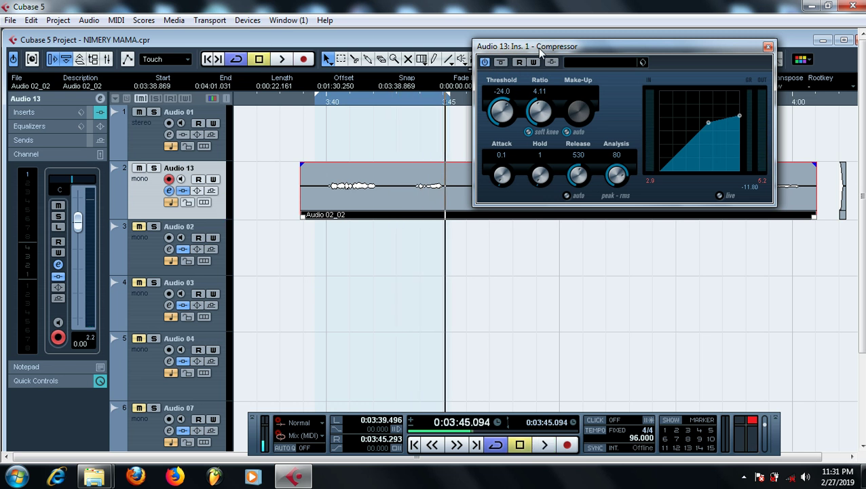
Move the compressor window over the loop range and audition the loop at thresholds of -24.0 and -46.2
{"action": "left_click_drag", "start_coordinate": [541, 49], "coordinate": [370, 104]}
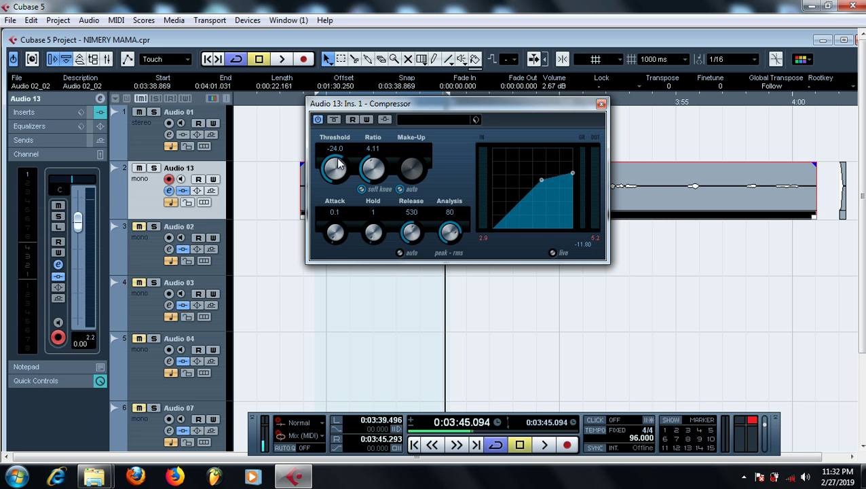
{"action": "key", "text": "space"}
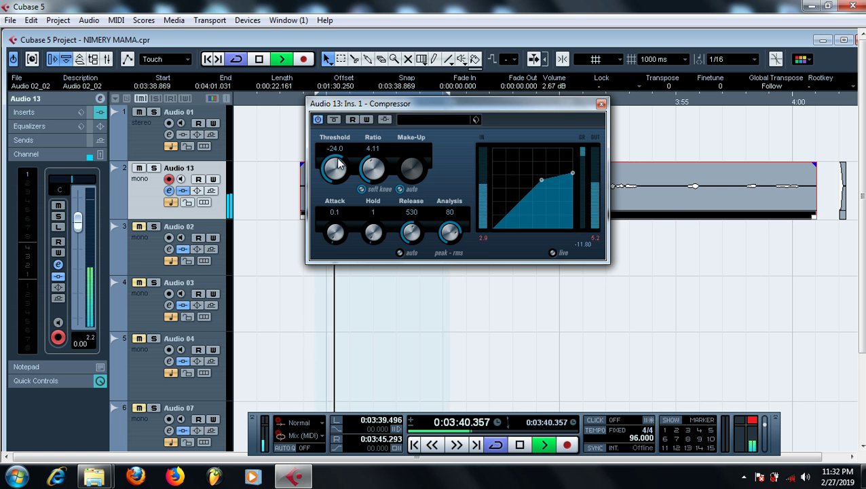
{"action": "key", "text": "space"}
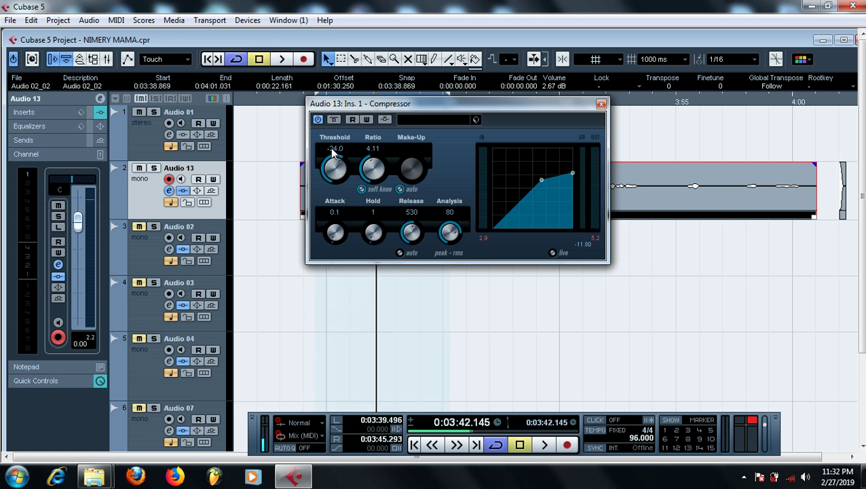
{"action": "left_click_drag", "start_coordinate": [335, 158], "coordinate": [317, 186]}
{"action": "key", "text": "space"}
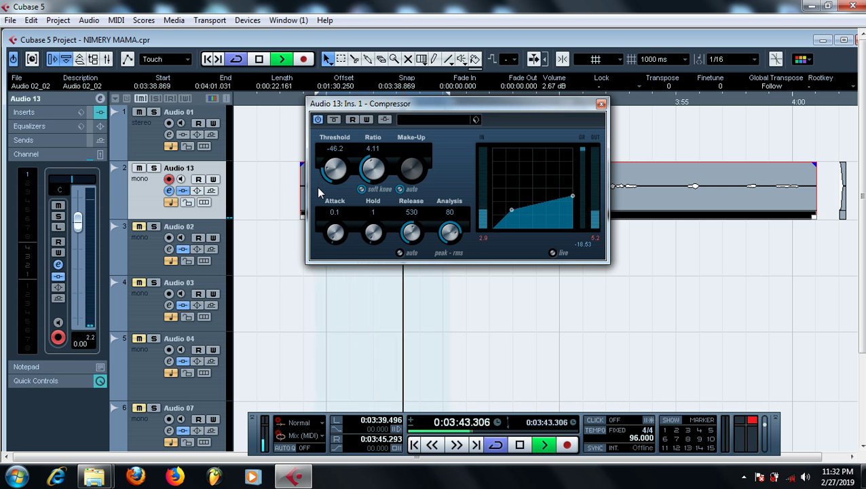
{"action": "key", "text": "space"}
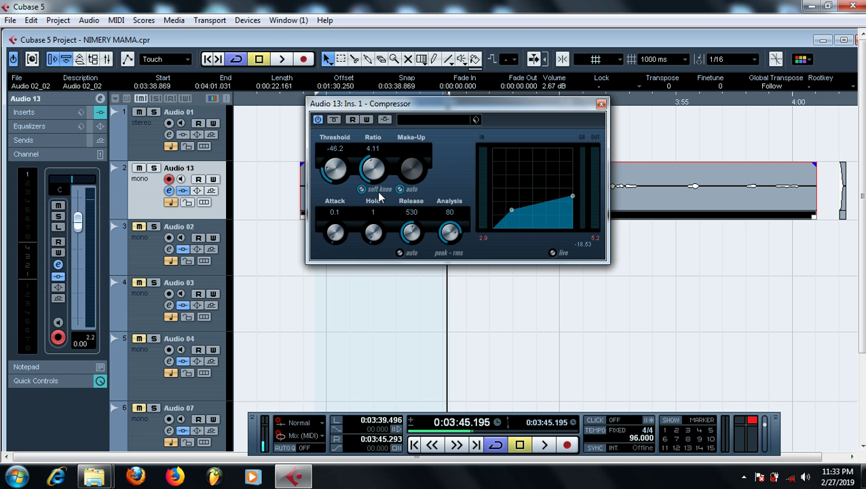
Audition the loop with the compressor's threshold at -30.9 and again at -44.4, stopping playback each time
{"action": "left_click_drag", "start_coordinate": [334, 168], "coordinate": [344, 143]}
{"action": "key", "text": "space"}
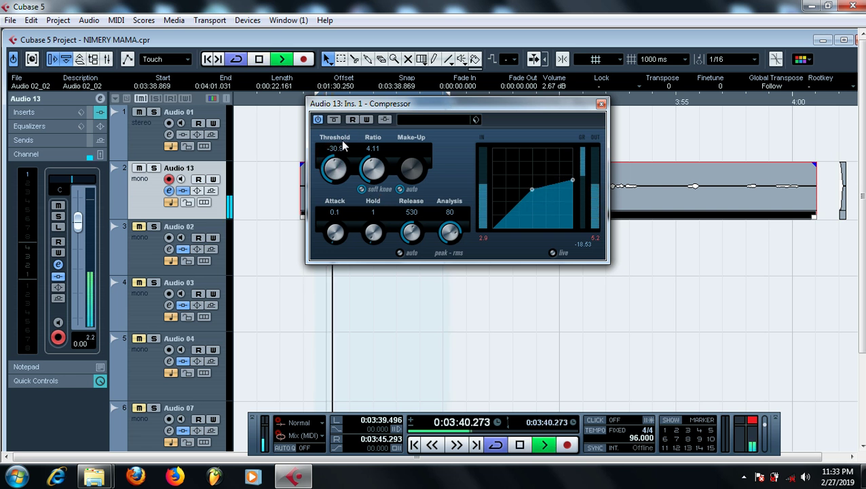
{"action": "key", "text": "space"}
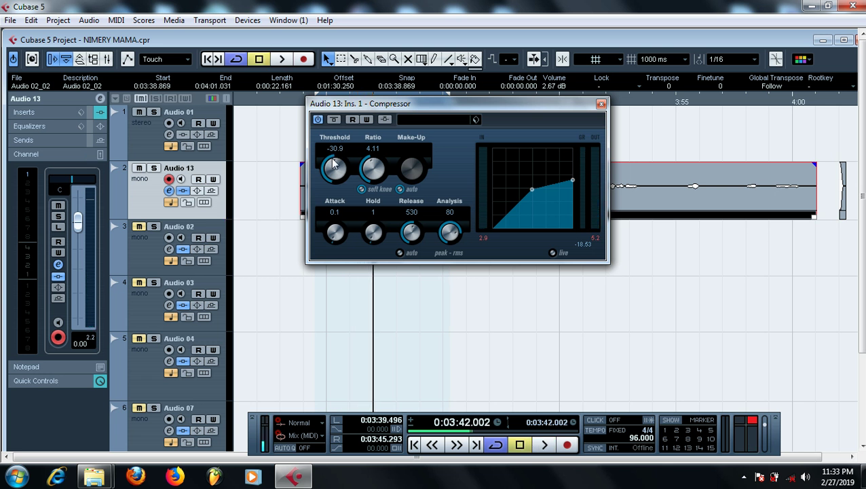
{"action": "left_click_drag", "start_coordinate": [333, 158], "coordinate": [324, 179]}
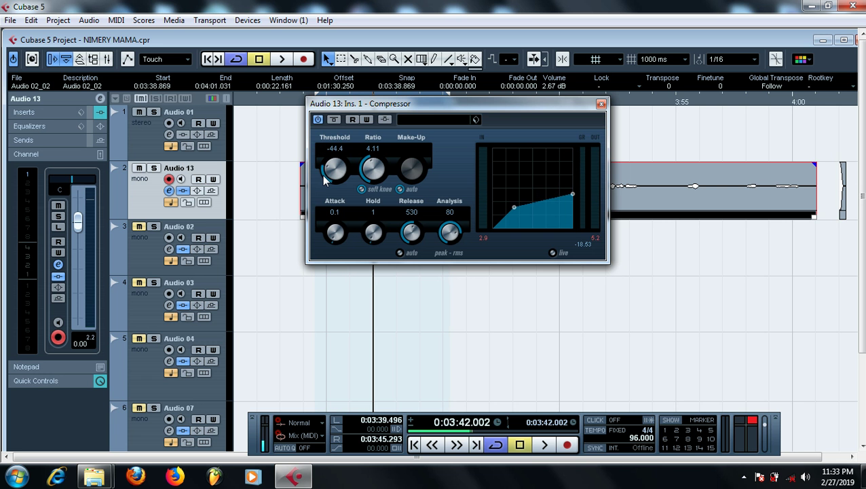
{"action": "key", "text": "space"}
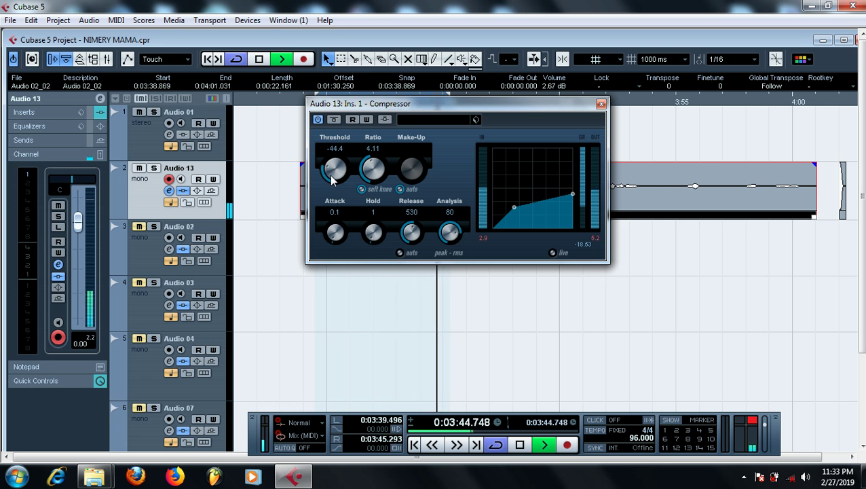
{"action": "key", "text": "space"}
Audition the loop with the compressor's threshold at -32.7 and again at -44.1, stopping playback each time
{"action": "left_click_drag", "start_coordinate": [329, 171], "coordinate": [327, 144]}
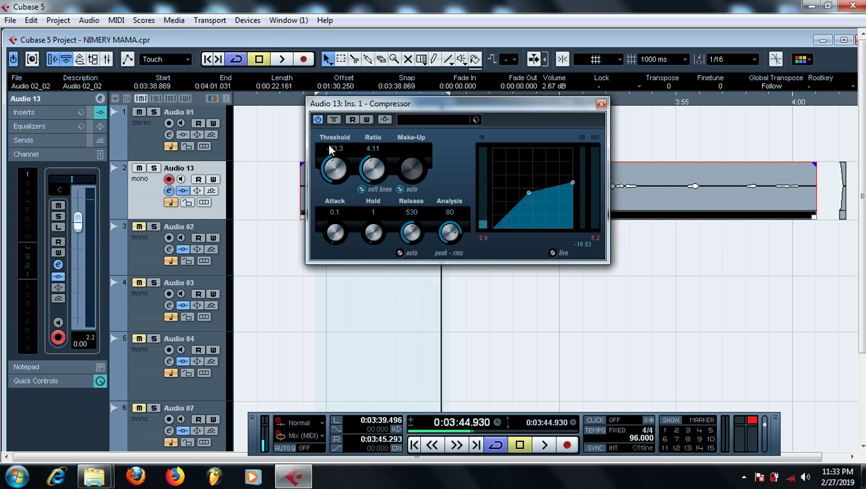
{"action": "key", "text": "space"}
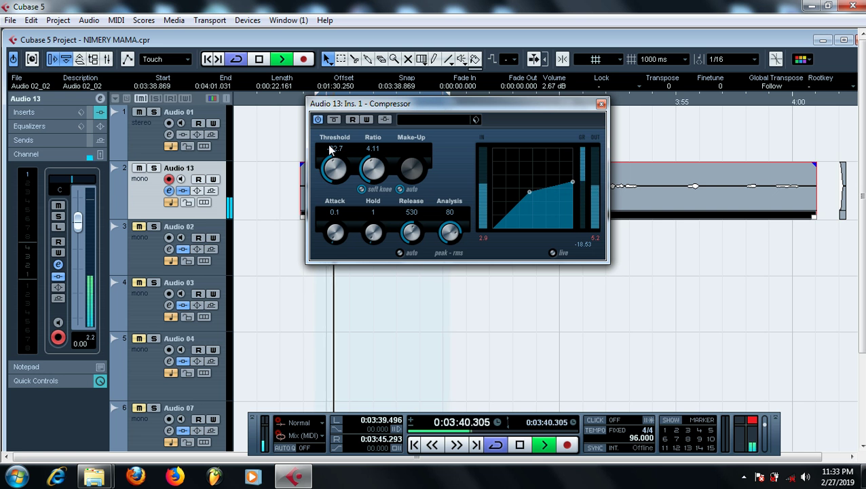
{"action": "key", "text": "space"}
{"action": "left_click_drag", "start_coordinate": [327, 144], "coordinate": [325, 178]}
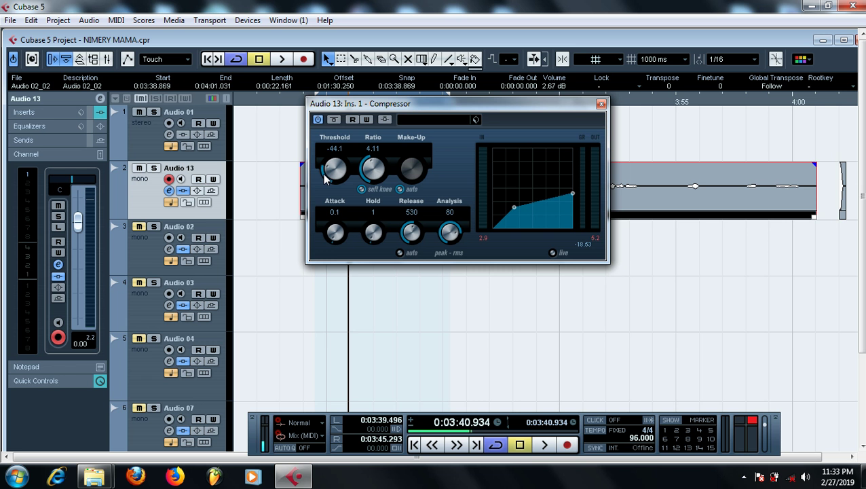
{"action": "key", "text": "space"}
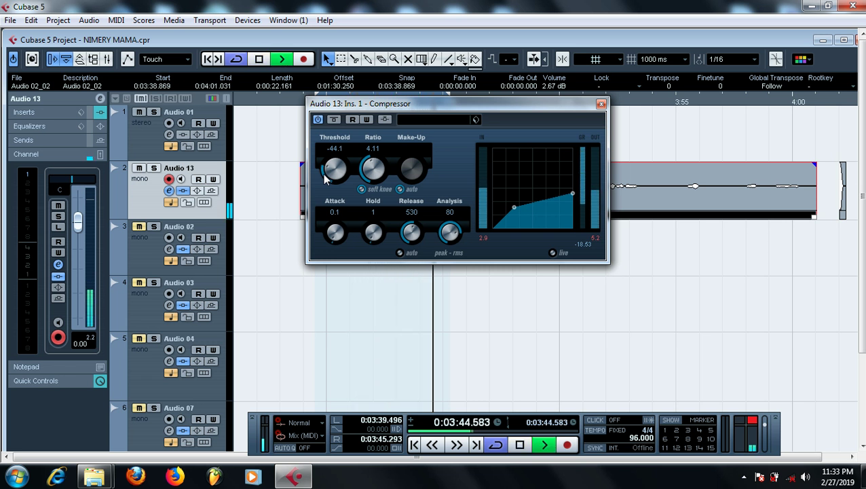
{"action": "key", "text": "space"}
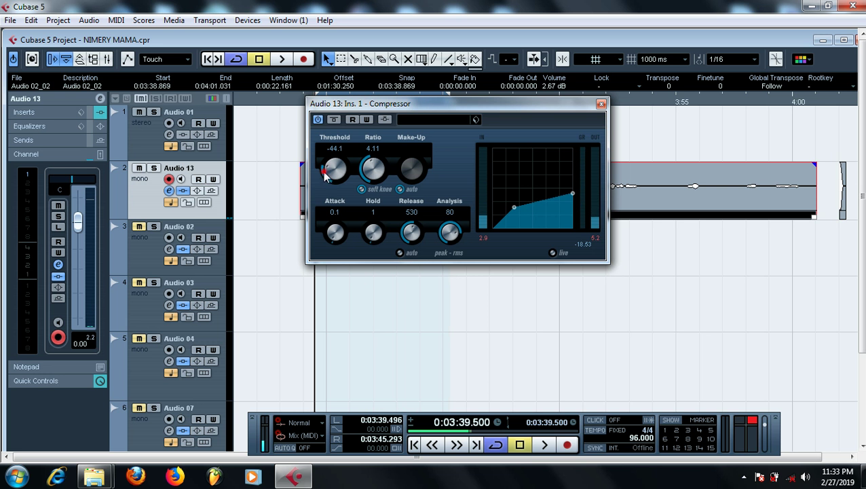
Lower the compressor's threshold to -50.4, audition the start of the loop and stop playback
{"action": "left_click_drag", "start_coordinate": [326, 175], "coordinate": [325, 185]}
{"action": "key", "text": "space"}
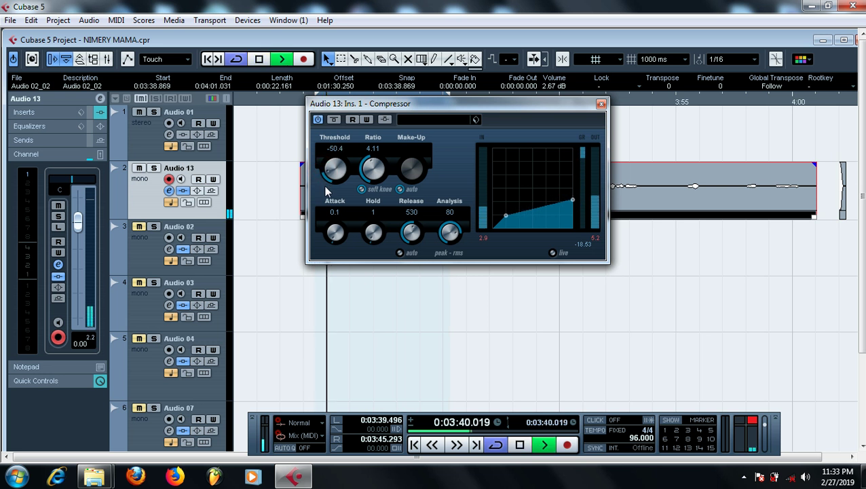
{"action": "key", "text": "space"}
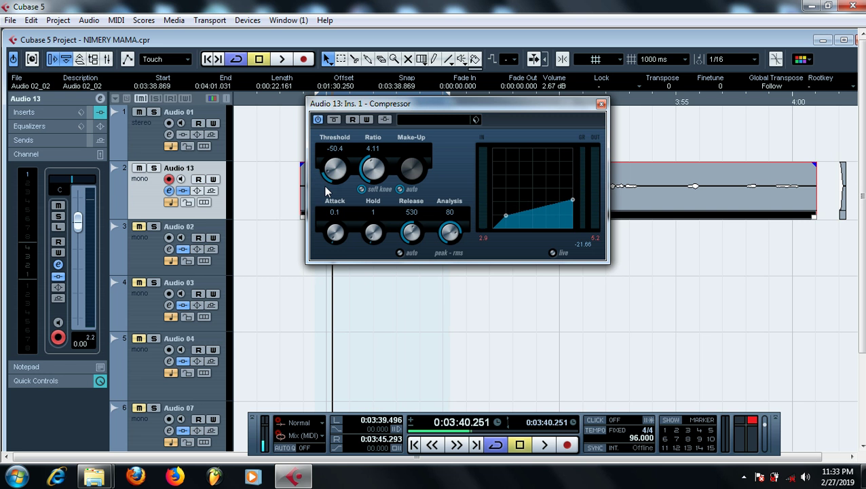
Play the loop, raise the compressor's threshold to -18.9 and lower it to -48.3 during playback, and stop
{"action": "key", "text": "space"}
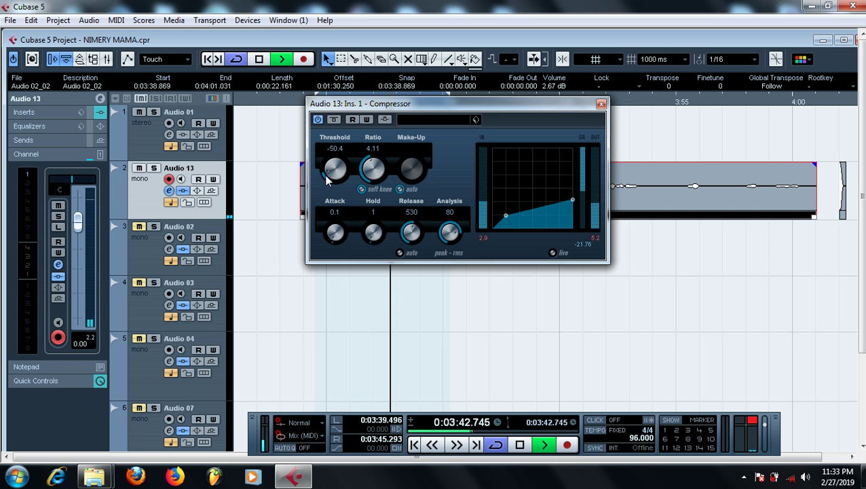
{"action": "left_click_drag", "start_coordinate": [326, 193], "coordinate": [332, 112]}
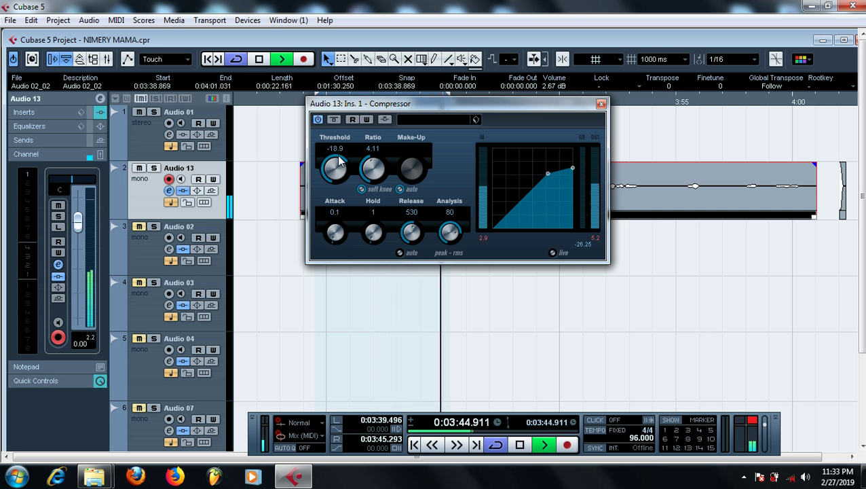
{"action": "left_click_drag", "start_coordinate": [340, 160], "coordinate": [326, 206]}
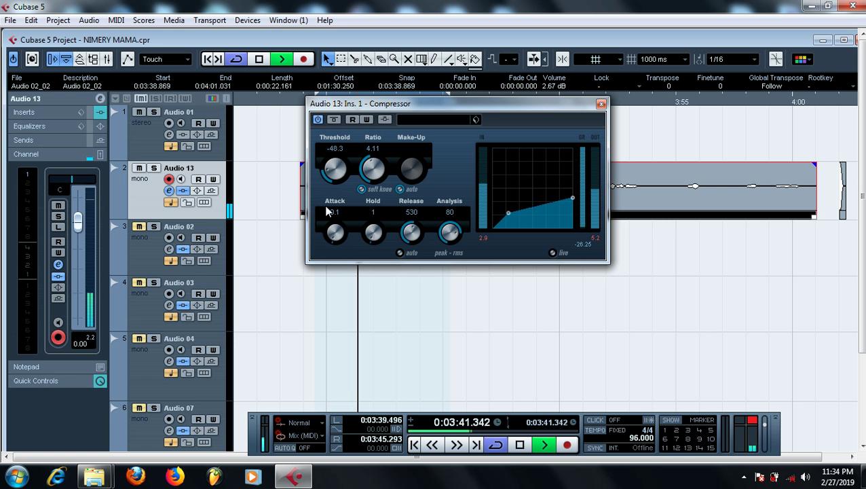
{"action": "key", "text": "space"}
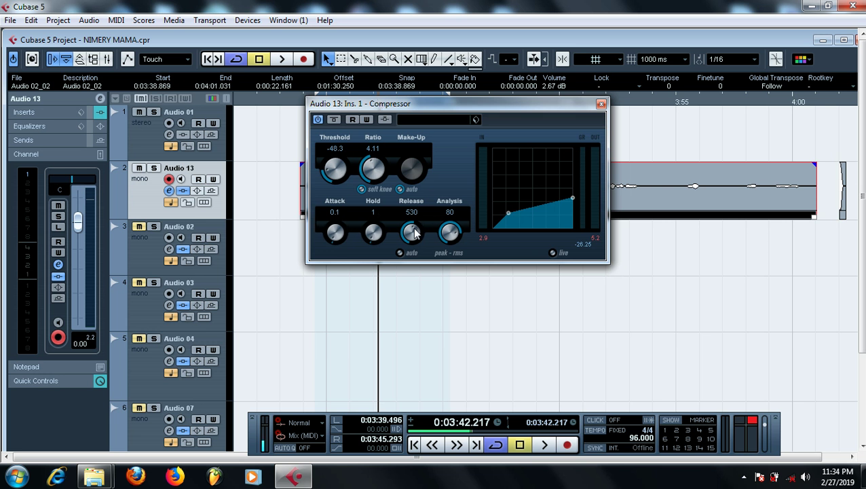
Set the compressor's threshold to -27.3 and start playing the loop
{"action": "left_click", "coordinate": [369, 146]}
{"action": "double_click", "coordinate": [373, 149]}
{"action": "left_click_drag", "start_coordinate": [331, 171], "coordinate": [342, 158]}
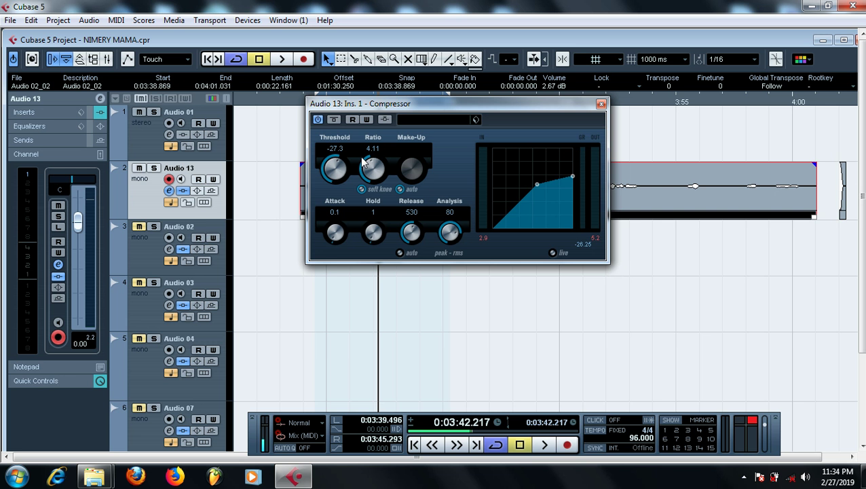
{"action": "key", "text": "space"}
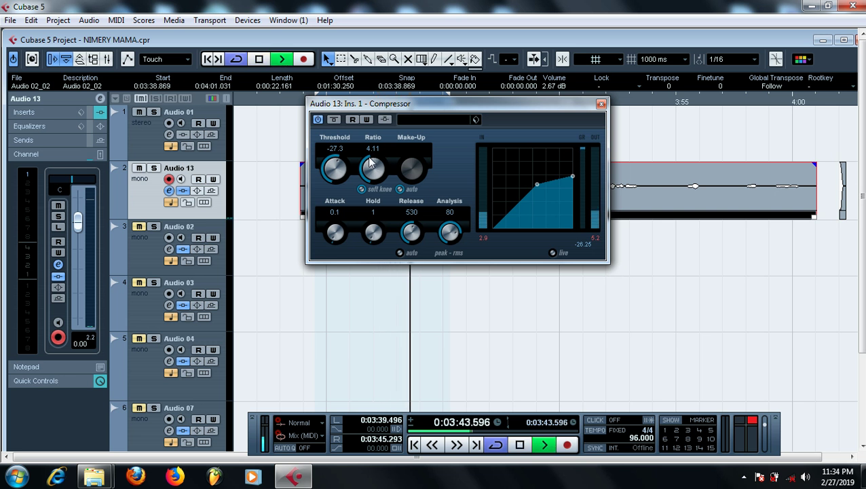
Raise the compressor's ratio to 6.00 and lower it to 5.65 while auditioning the loop, stopping playback at the end
{"action": "left_click_drag", "start_coordinate": [370, 161], "coordinate": [404, 156]}
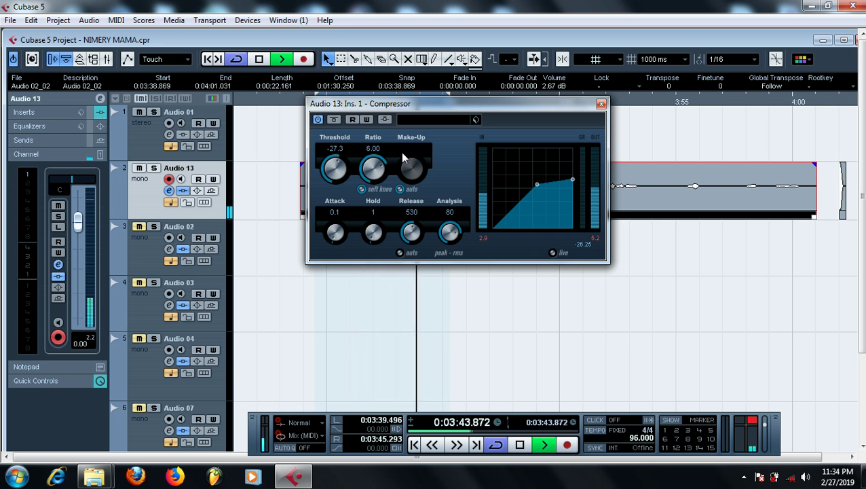
{"action": "left_click_drag", "start_coordinate": [400, 151], "coordinate": [355, 182]}
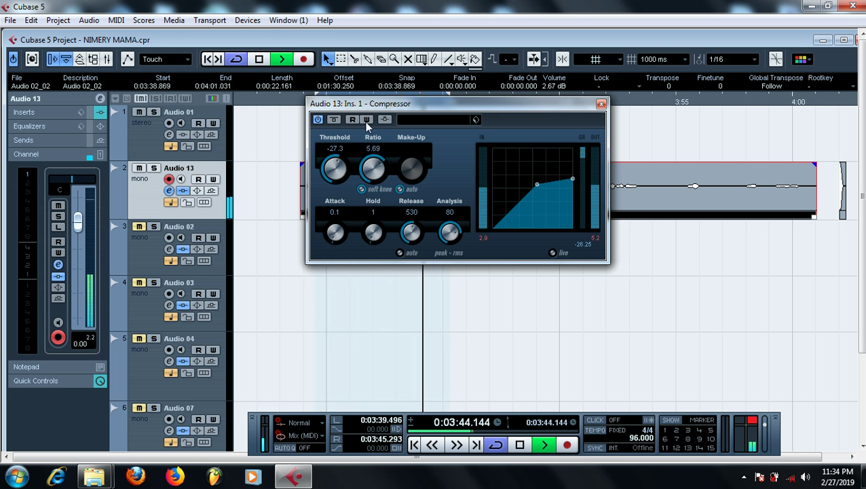
{"action": "key", "text": "space"}
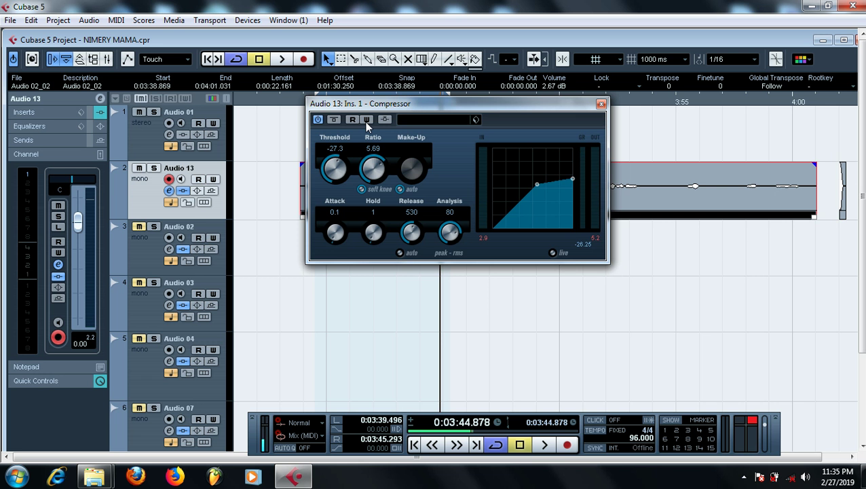
{"action": "key", "text": "space"}
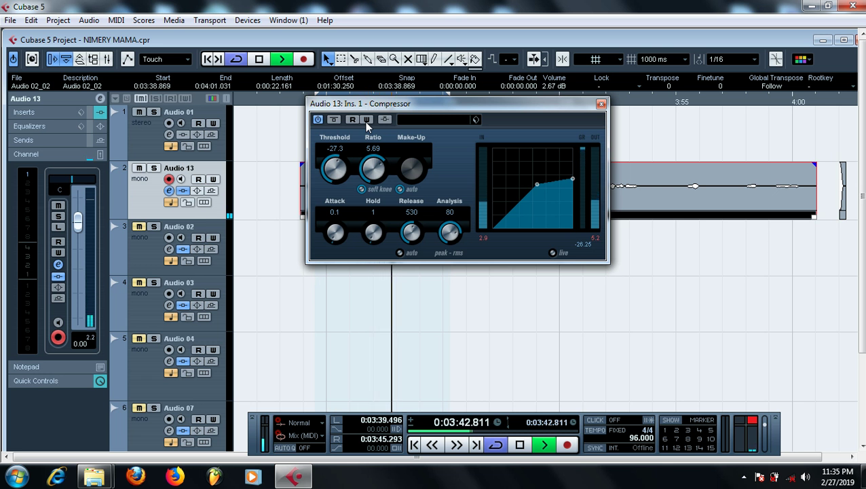
{"action": "key", "text": "space"}
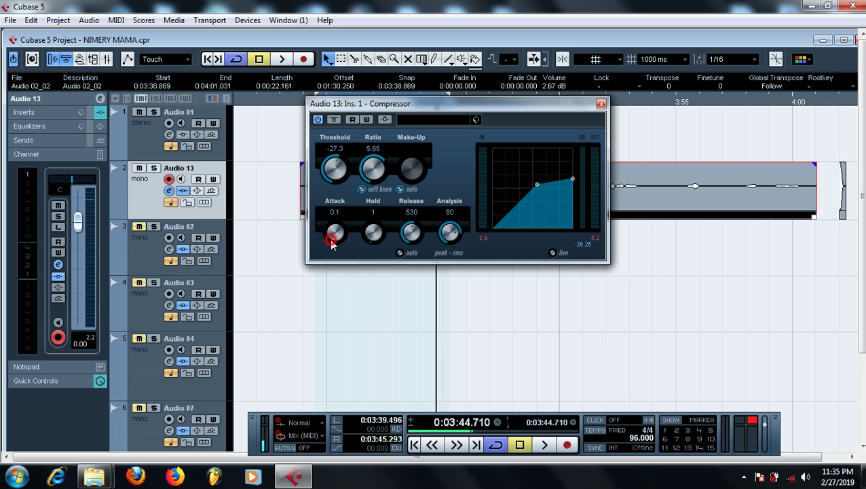
Set the compressor's attack to 100.0 and audition the start of the loop twice, stopping playback each time
{"action": "left_click_drag", "start_coordinate": [332, 238], "coordinate": [386, 116]}
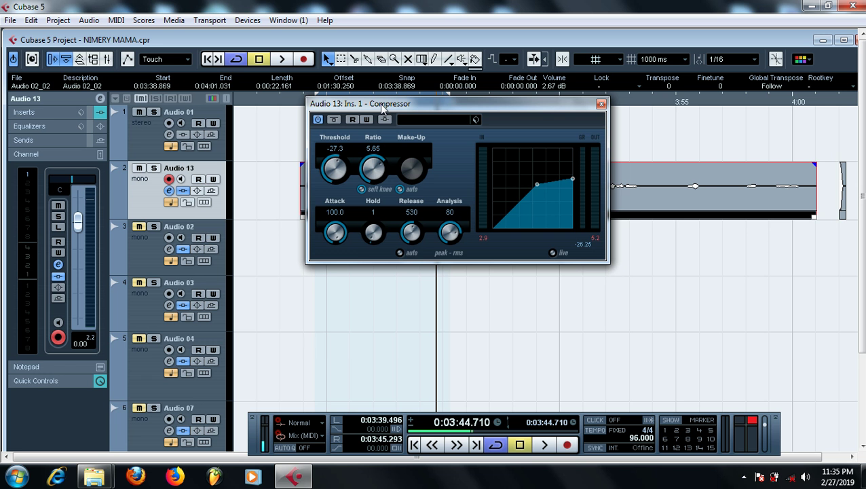
{"action": "key", "text": "space"}
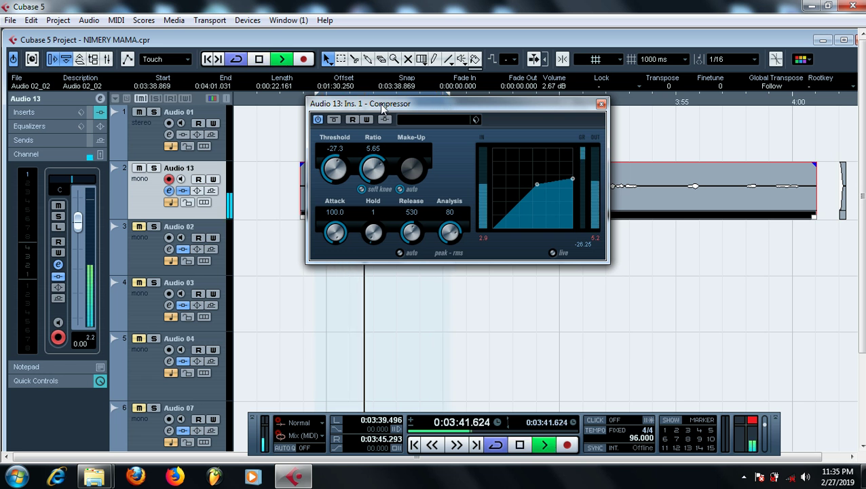
{"action": "key", "text": "space"}
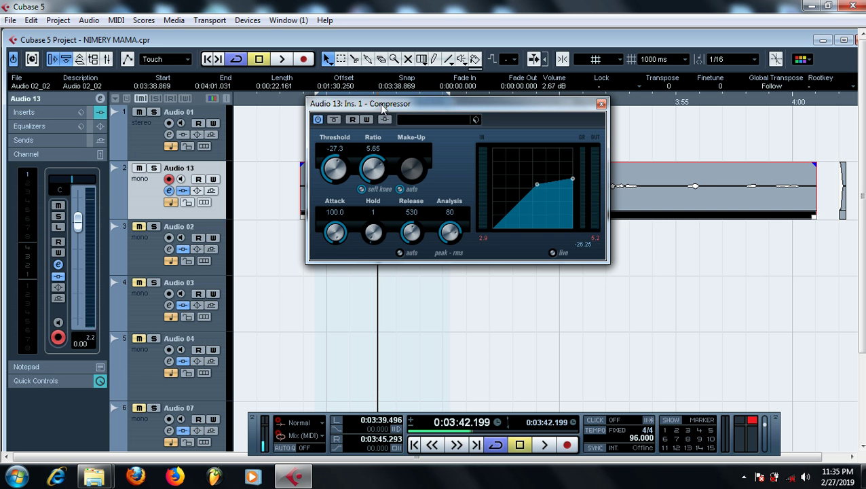
{"action": "key", "text": "space"}
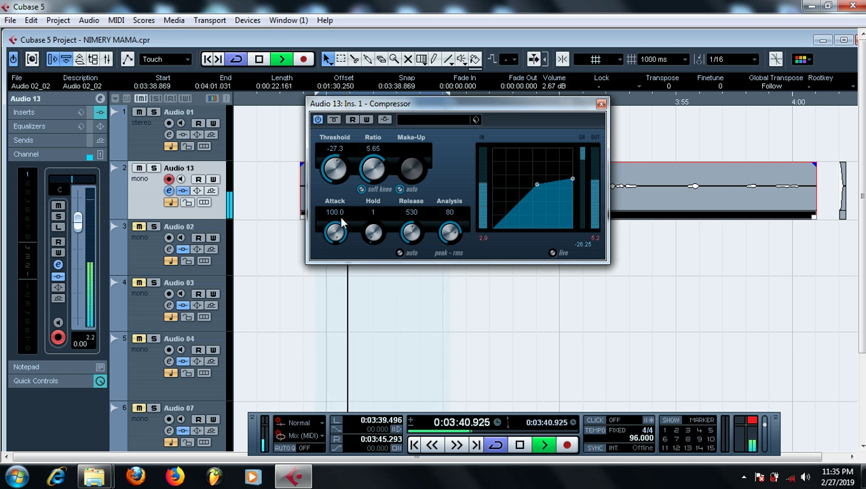
{"action": "key", "text": "space"}
Lower the compressor's attack to 0.1, audition the start of the loop and stop playback
{"action": "left_click_drag", "start_coordinate": [333, 230], "coordinate": [333, 351]}
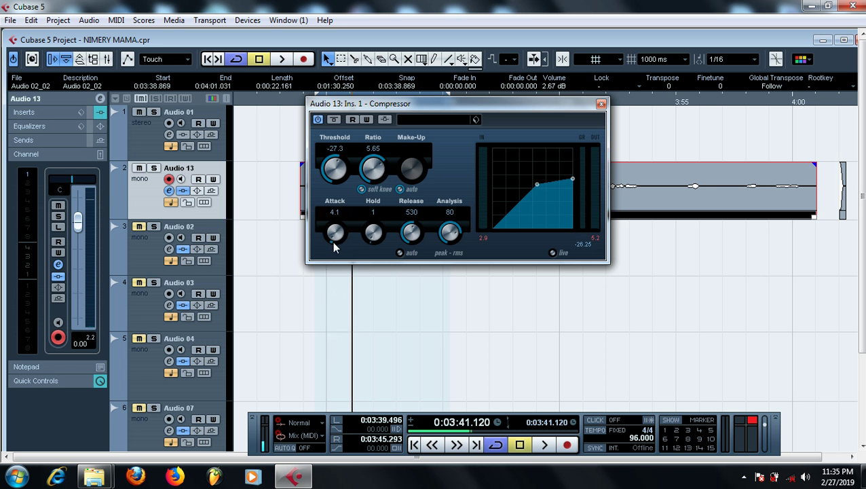
{"action": "left_click_drag", "start_coordinate": [332, 234], "coordinate": [340, 255]}
{"action": "key", "text": "space"}
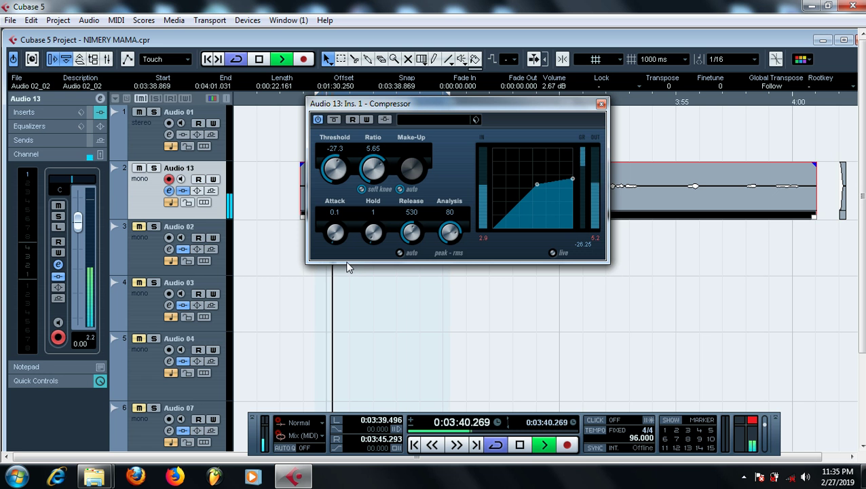
{"action": "key", "text": "space"}
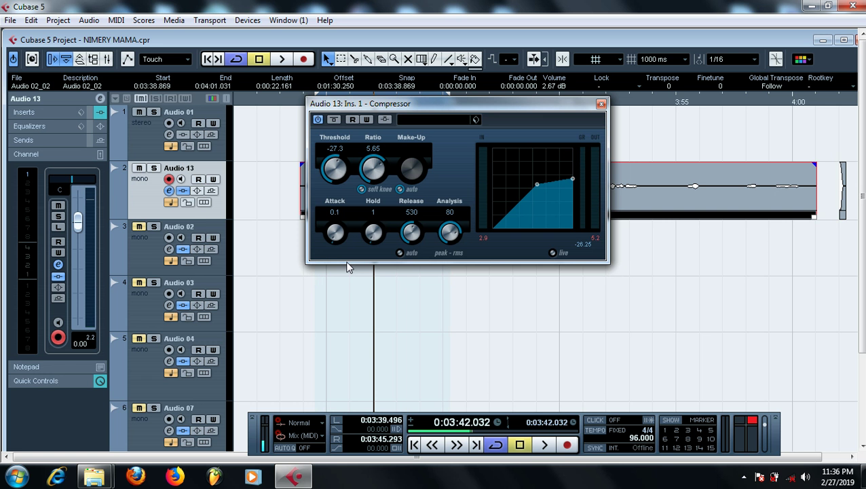
Play the loop, raise the compressor's attack from its minimum to 100.0 during playback, and stop
{"action": "key", "text": "space"}
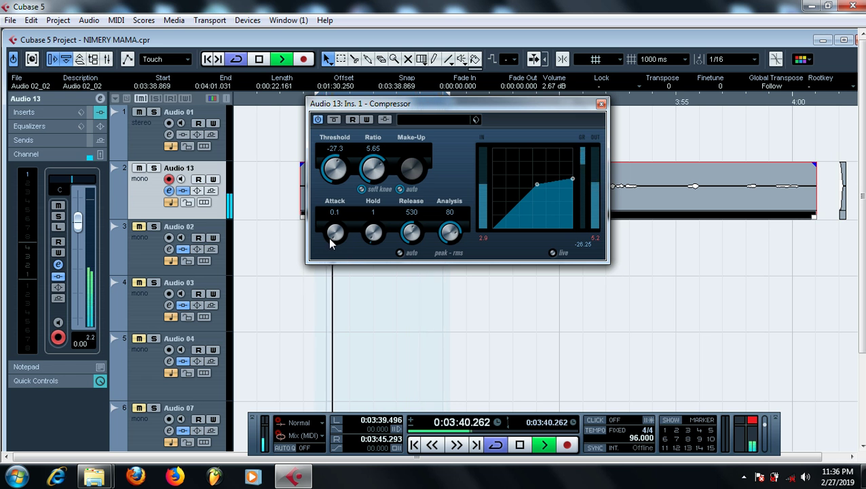
{"action": "left_click_drag", "start_coordinate": [330, 241], "coordinate": [344, 190]}
{"action": "left_click_drag", "start_coordinate": [353, 160], "coordinate": [367, 116]}
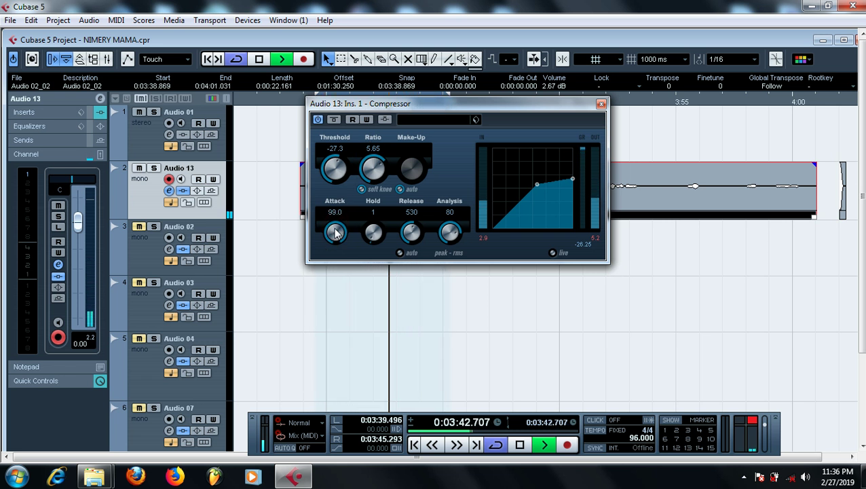
{"action": "key", "text": "space"}
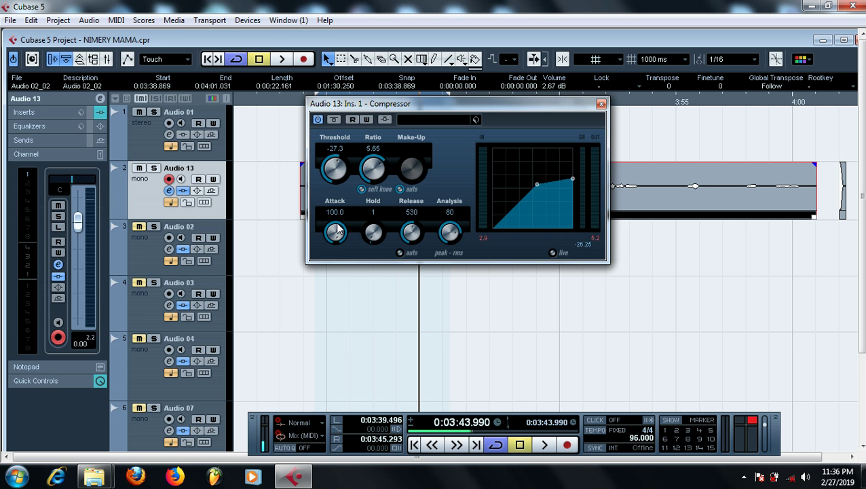
Play the loop again, reduce the compressor's attack to 0.1 during playback, and stop
{"action": "key", "text": "space"}
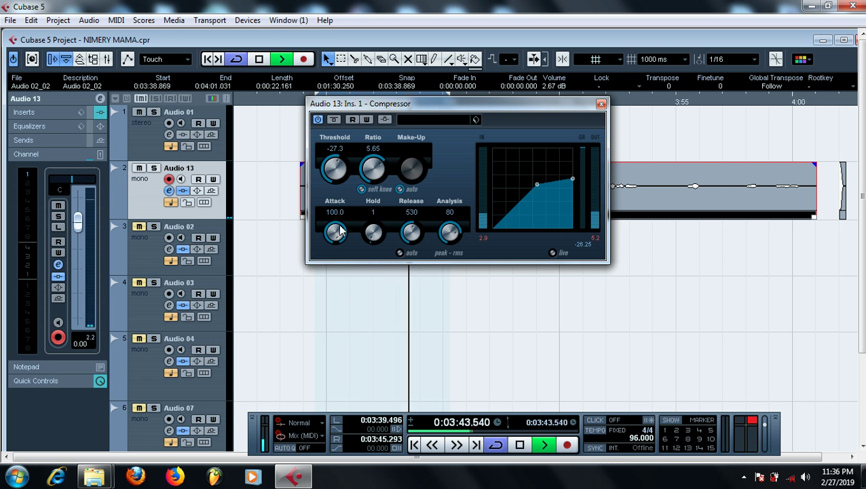
{"action": "left_click_drag", "start_coordinate": [341, 230], "coordinate": [327, 292]}
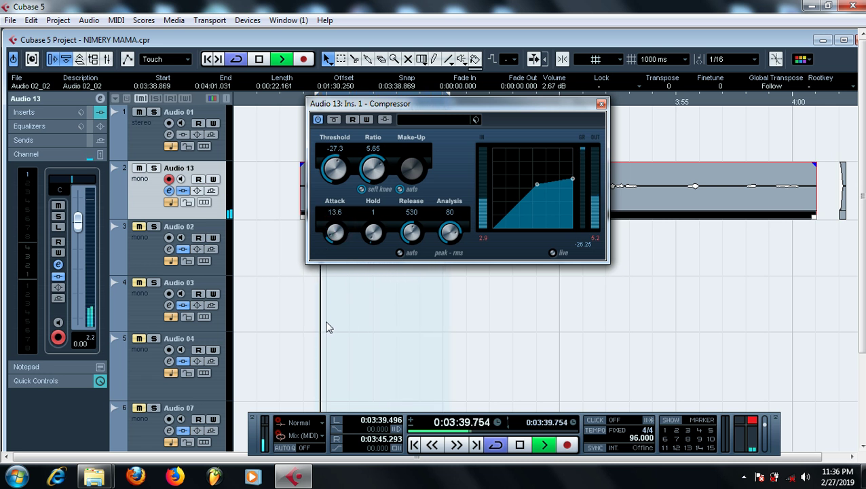
{"action": "left_click_drag", "start_coordinate": [327, 327], "coordinate": [332, 379]}
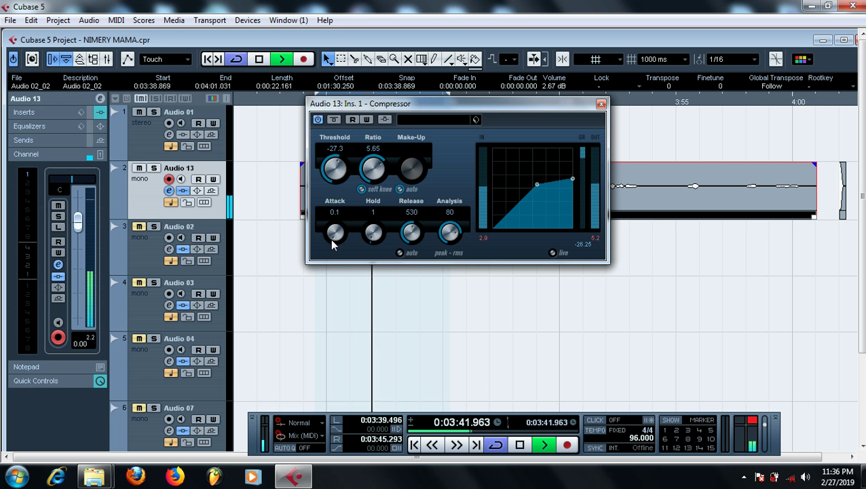
{"action": "key", "text": "space"}
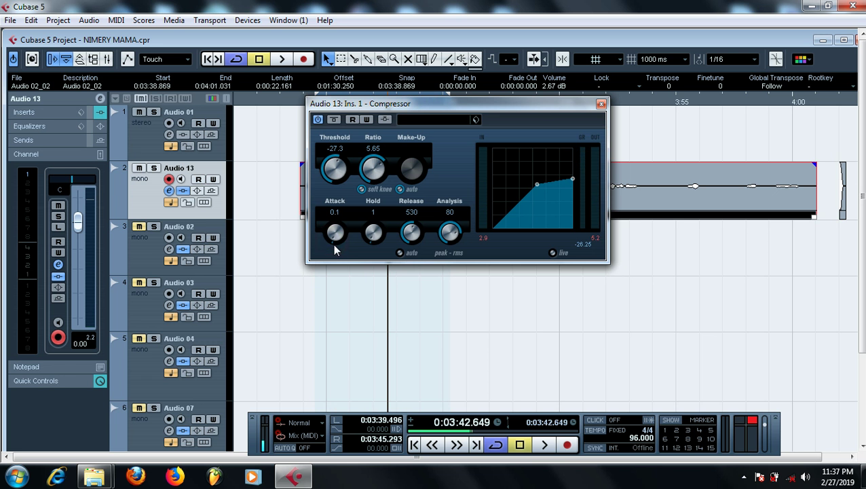
Audition the loop twice with the compressor's attack kept at its 0.1 minimum, stopping playback each time
{"action": "key", "text": "space"}
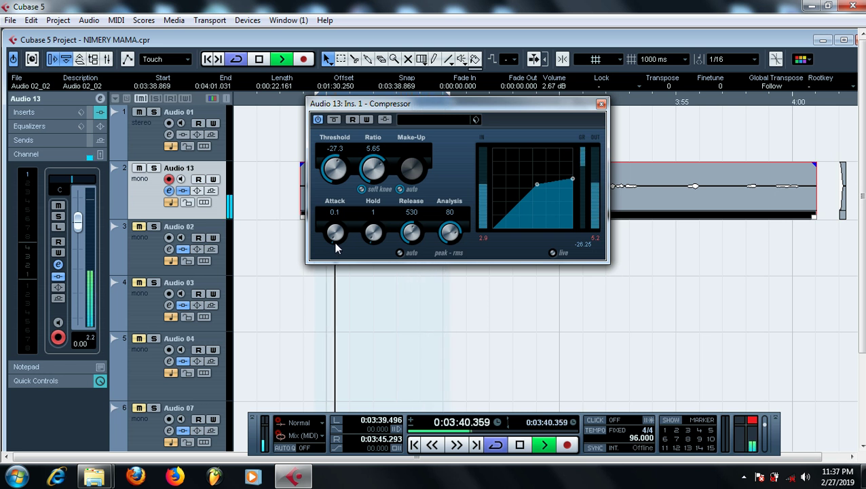
{"action": "key", "text": "space"}
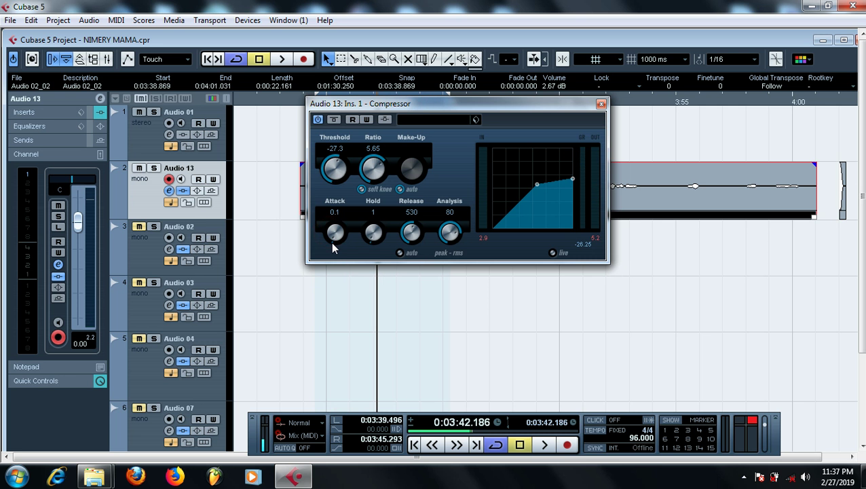
{"action": "left_click_drag", "start_coordinate": [333, 246], "coordinate": [324, 292]}
{"action": "key", "text": "space"}
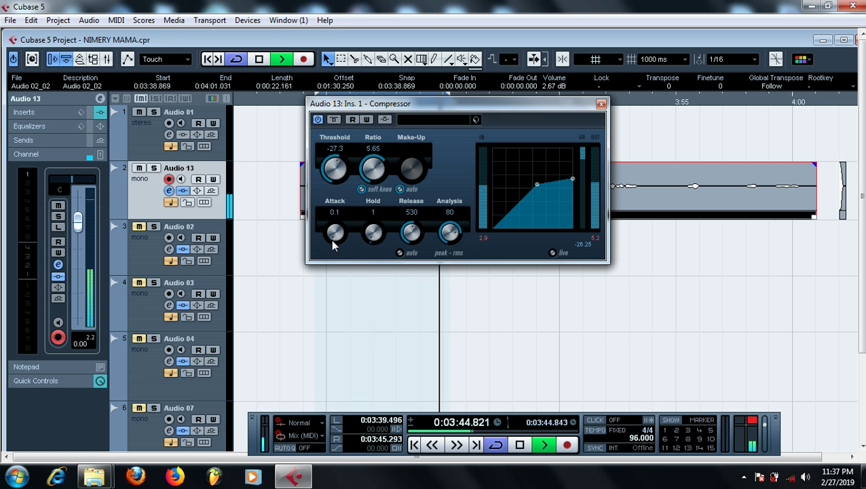
{"action": "key", "text": "space"}
Raise the compressor's attack to 100.0, audition the loop for comparison and stop playback
{"action": "left_click_drag", "start_coordinate": [334, 241], "coordinate": [367, 119]}
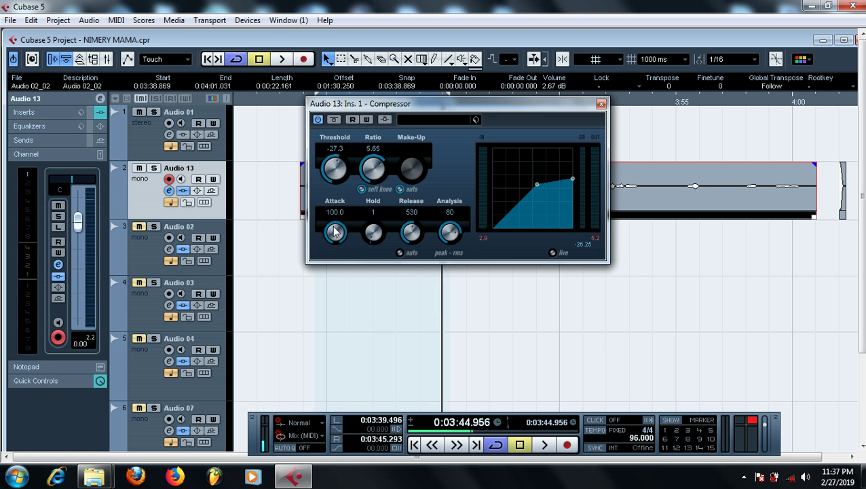
{"action": "key", "text": "space"}
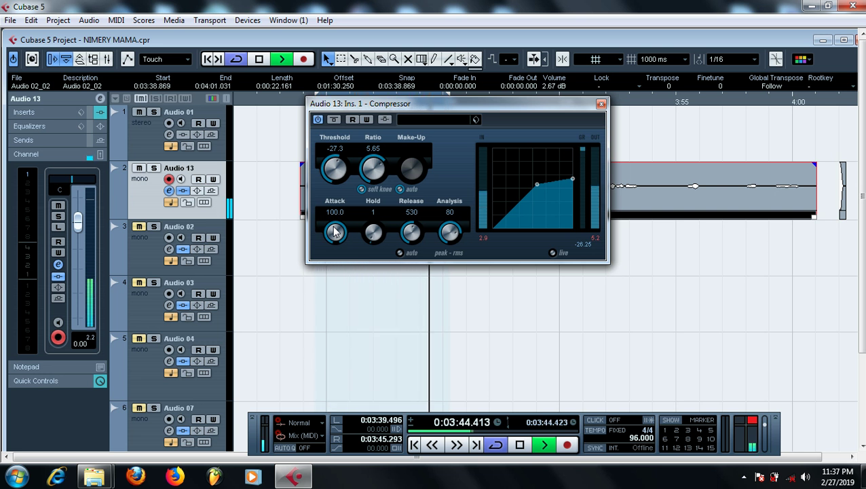
{"action": "key", "text": "space"}
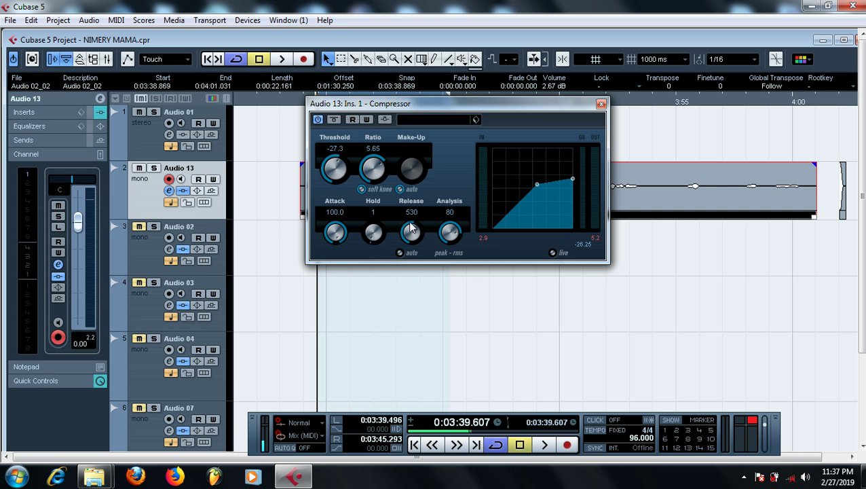
Set the compressor's release to 1000, lower the attack to 18.1 while the loop plays, and stop playback
{"action": "left_click_drag", "start_coordinate": [415, 228], "coordinate": [475, 179]}
{"action": "key", "text": "space"}
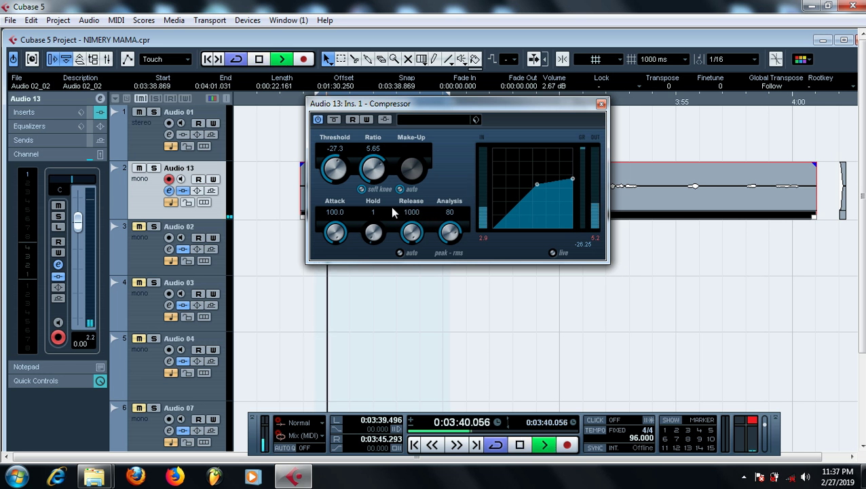
{"action": "left_click_drag", "start_coordinate": [338, 233], "coordinate": [319, 314]}
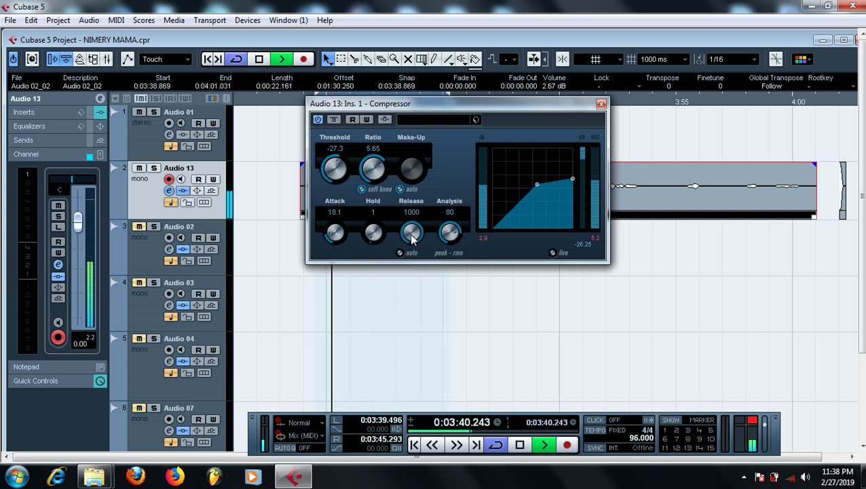
{"action": "key", "text": "space"}
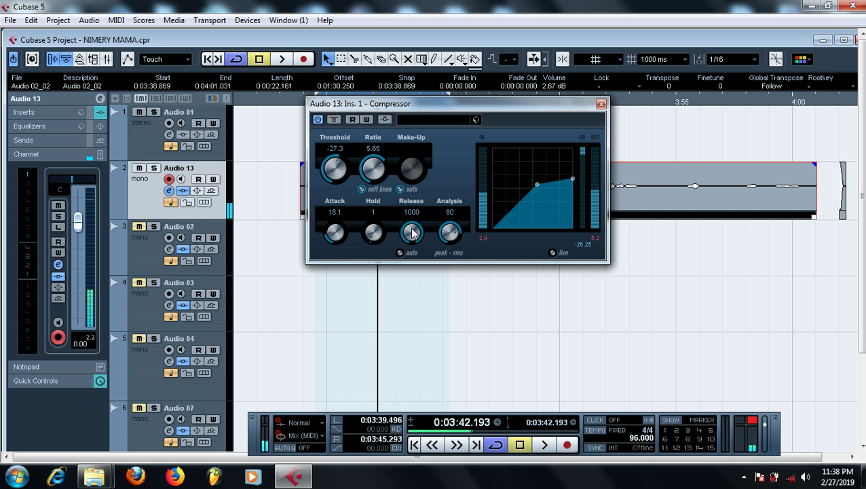
Lower the compressor's release to 10 and audition the loop twice, stopping playback each time
{"action": "left_click_drag", "start_coordinate": [411, 231], "coordinate": [416, 348]}
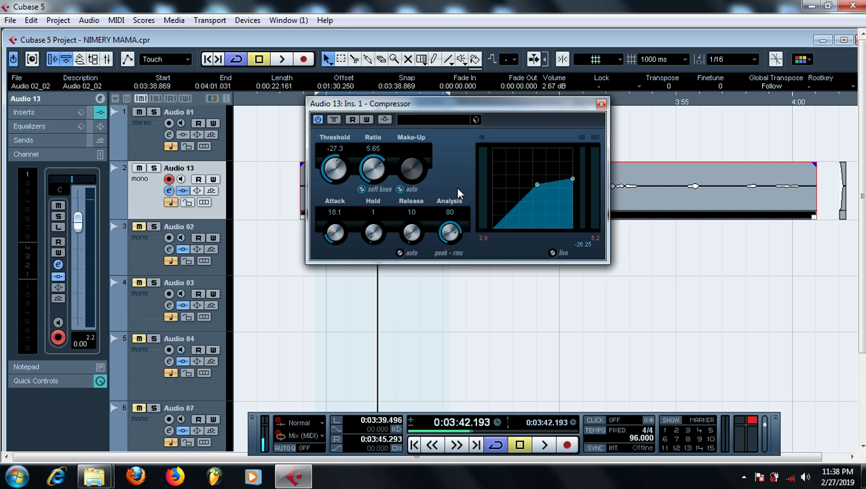
{"action": "key", "text": "space"}
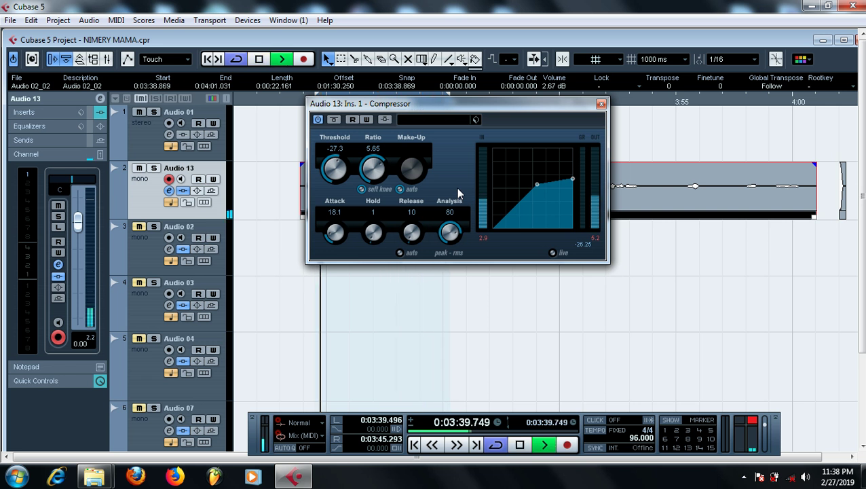
{"action": "key", "text": "space"}
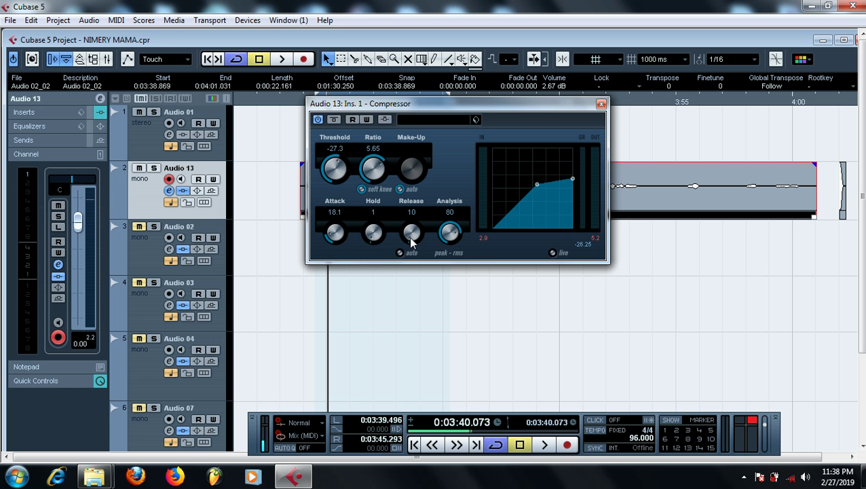
{"action": "key", "text": "space"}
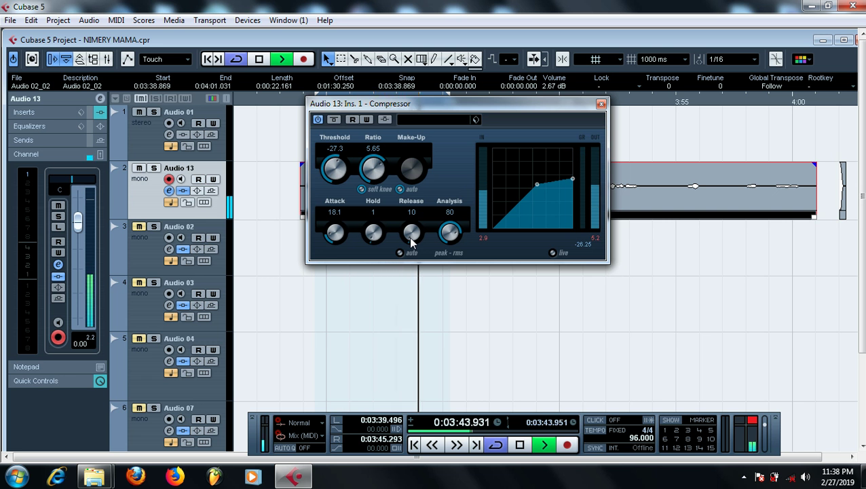
{"action": "key", "text": "space"}
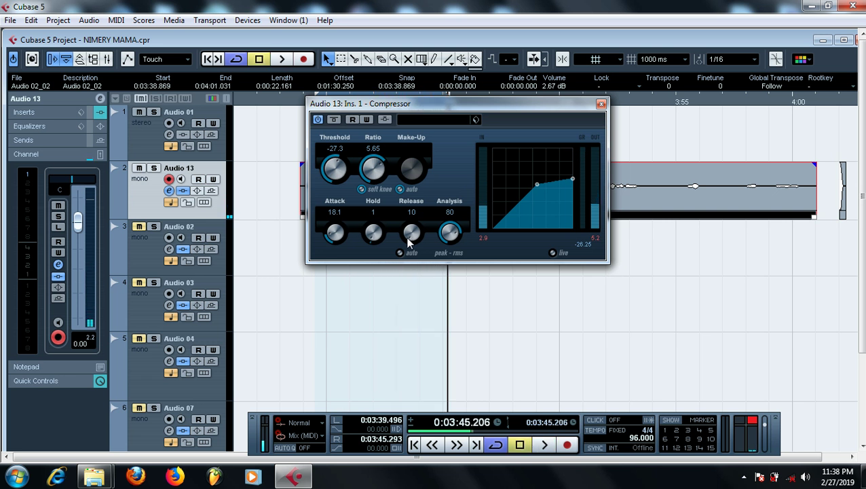
Raise the compressor's release back to 1000 and audition the loop twice, stopping playback each time
{"action": "left_click_drag", "start_coordinate": [409, 237], "coordinate": [441, 125]}
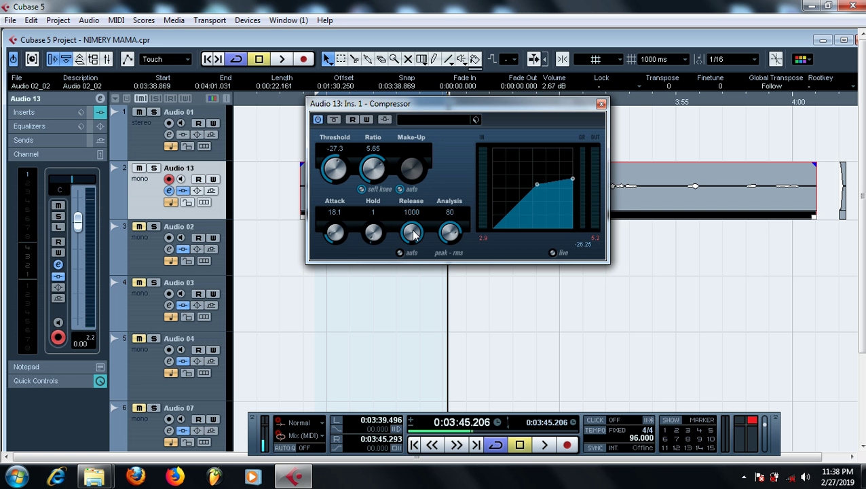
{"action": "key", "text": "space"}
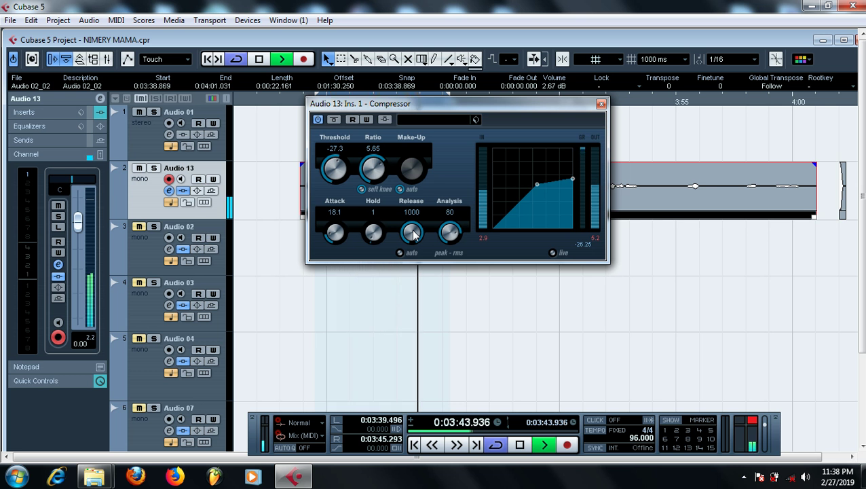
{"action": "key", "text": "space"}
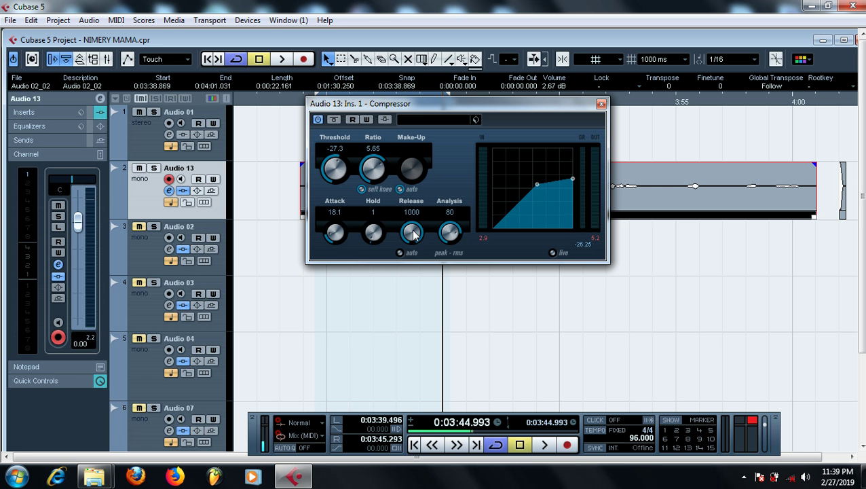
{"action": "key", "text": "space"}
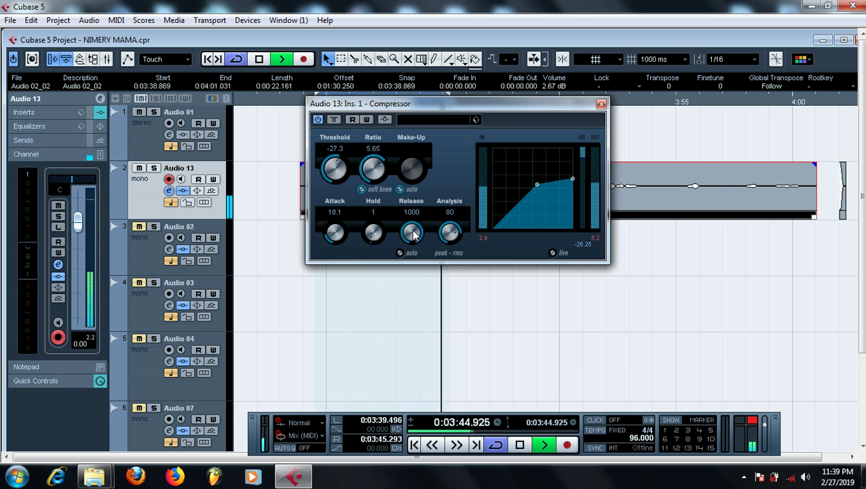
{"action": "key", "text": "space"}
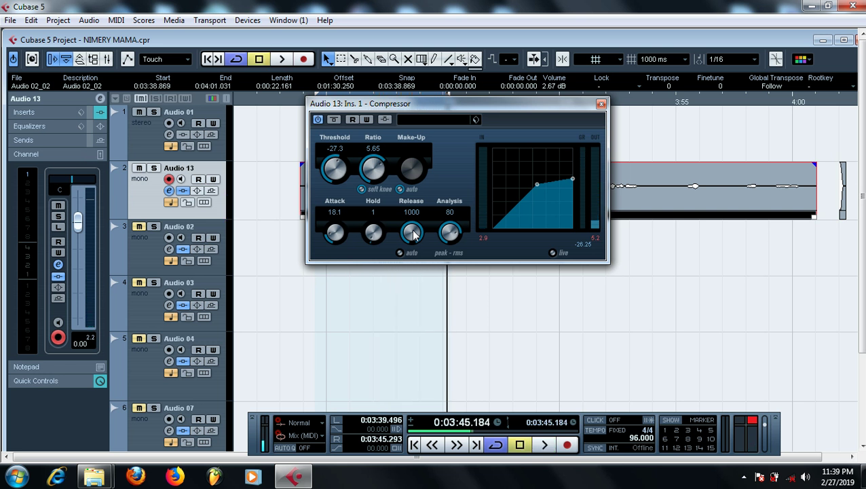
Drop the compressor's release to 10, audition the loop for comparison and stop playback
{"action": "left_click_drag", "start_coordinate": [414, 235], "coordinate": [421, 397]}
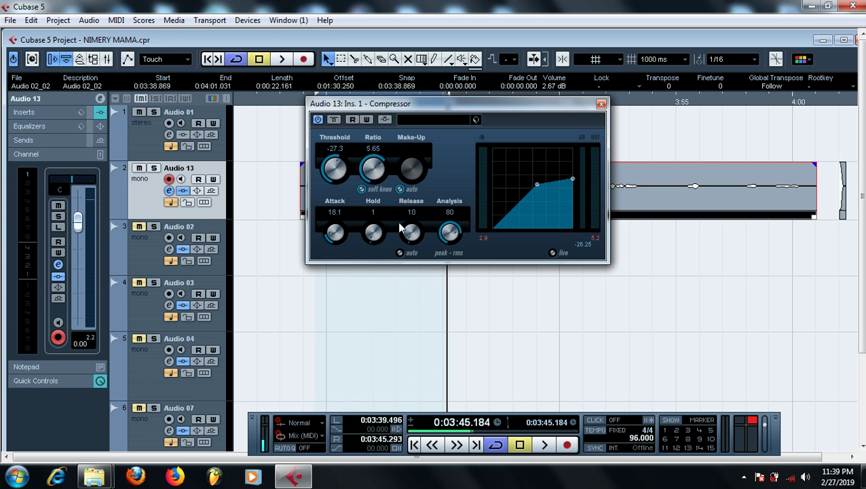
{"action": "key", "text": "space"}
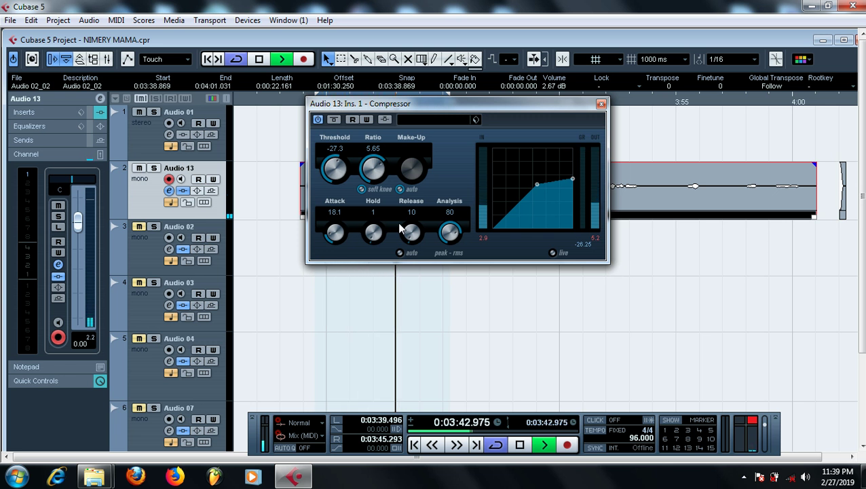
{"action": "key", "text": "space"}
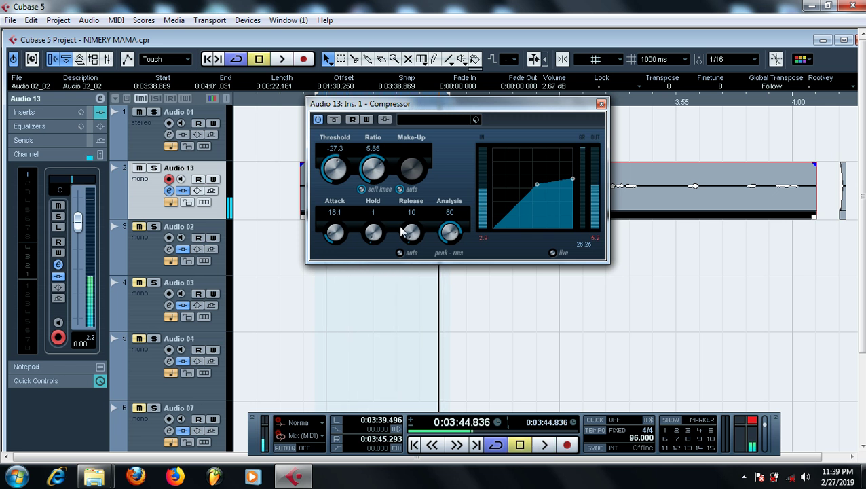
Return the compressor's release to 1000, audition the loop once more and stop playback
{"action": "left_click_drag", "start_coordinate": [402, 233], "coordinate": [427, 189]}
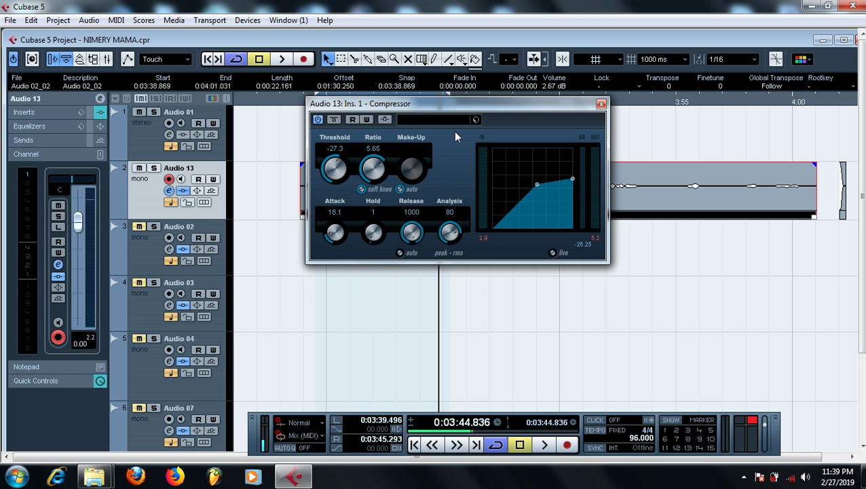
{"action": "key", "text": "space"}
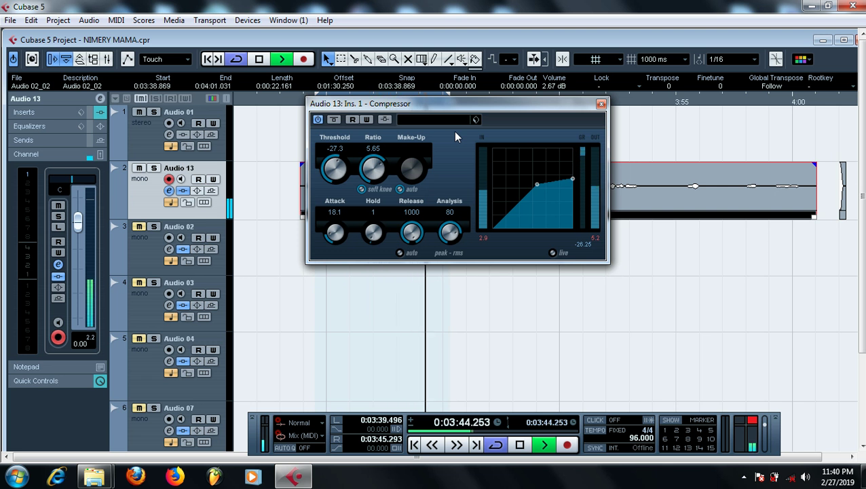
{"action": "key", "text": "space"}
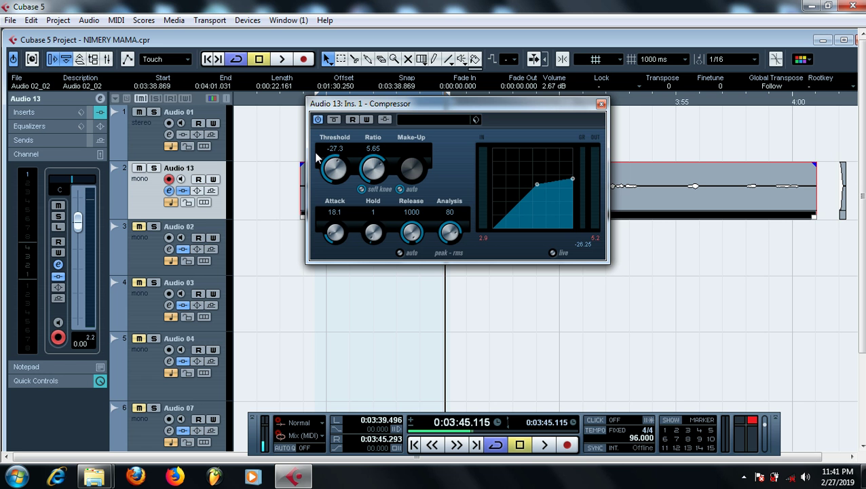
Close the Audio 13 compressor and maximize the project window
{"action": "left_click", "coordinate": [601, 104]}
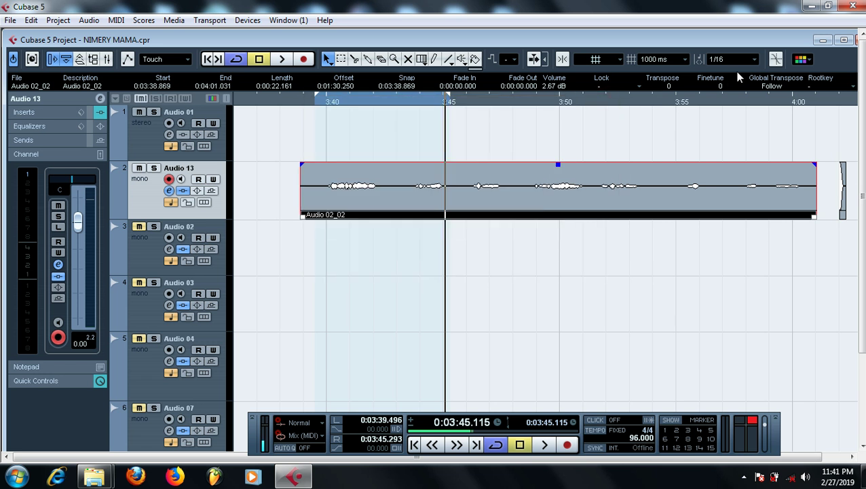
{"action": "left_click", "coordinate": [841, 41]}
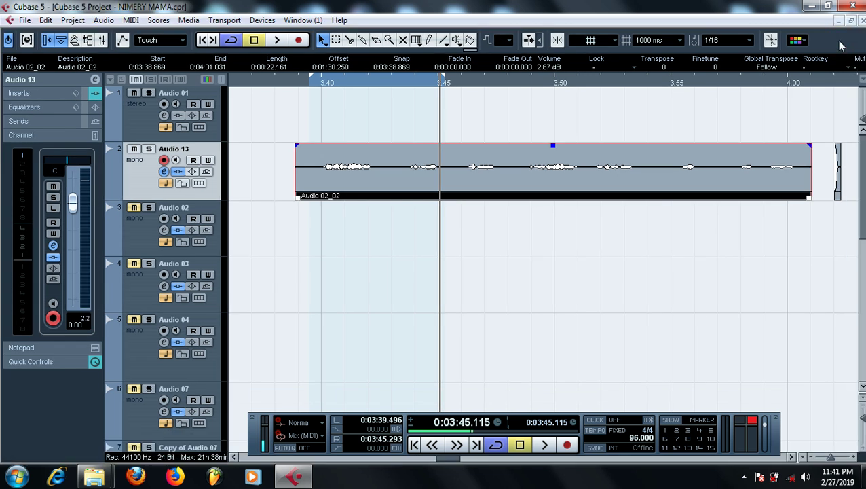